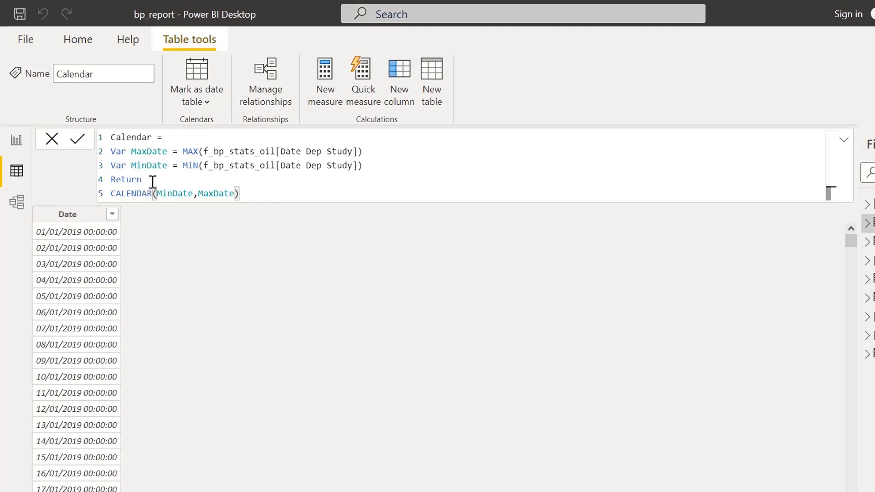
- Insert a new line after Return in the Calendar table formula and start an ADDCOLUMNS( call there, above the CALENDAR expression
click(63, 218)
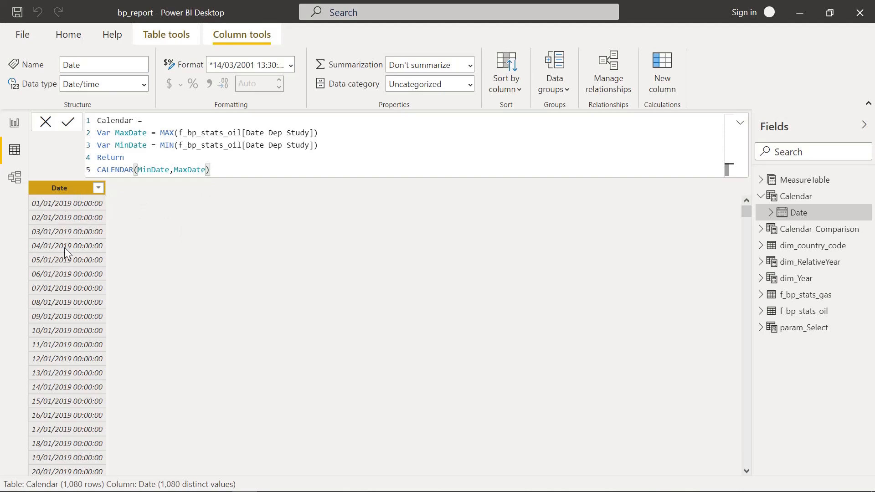
click(133, 158)
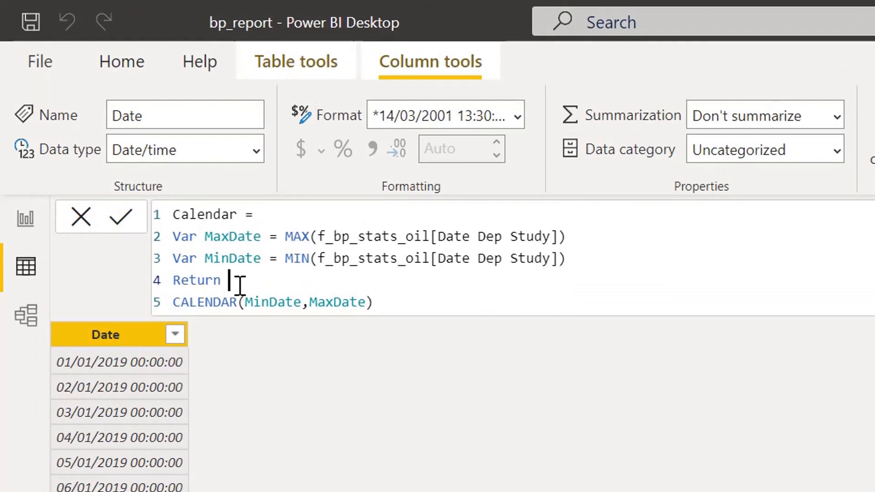
key(alt+Return)
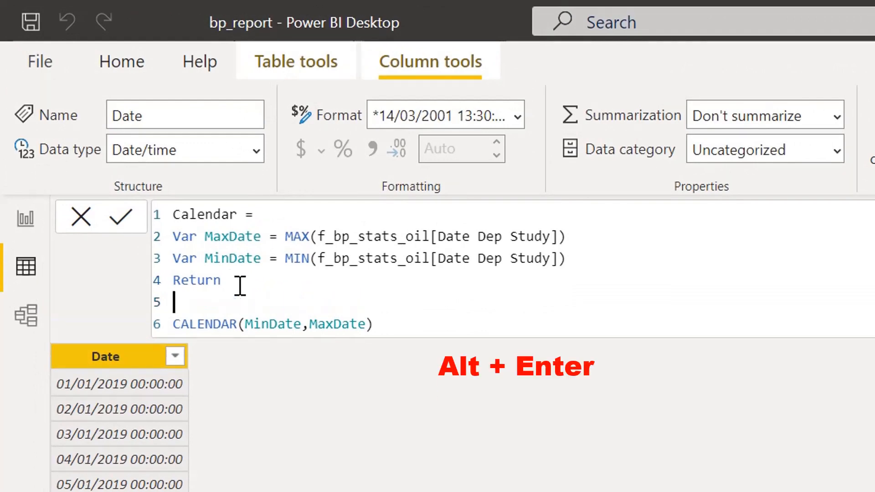
text(add)
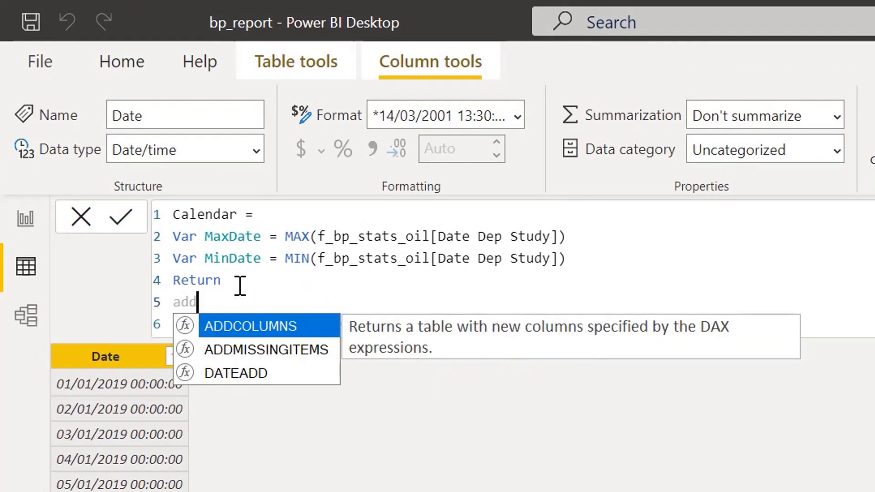
key(Tab)
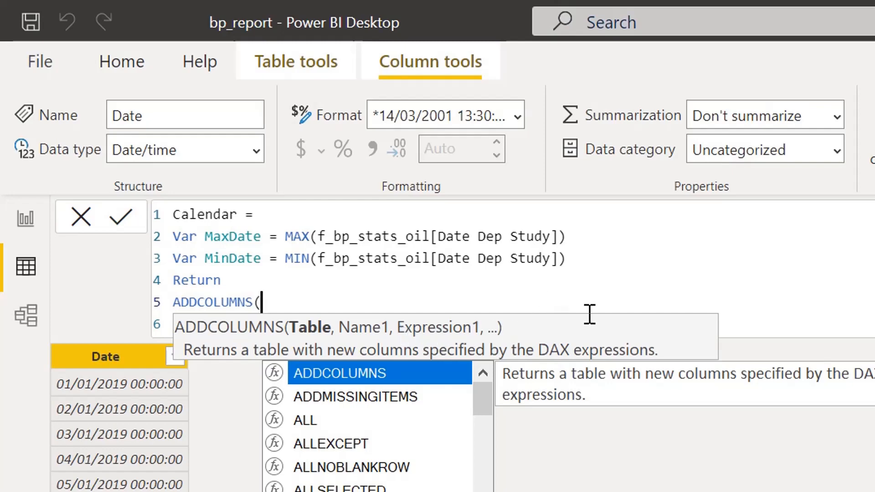
- Name the first added column "Year" in an argument following CALENDAR(MinDate,MaxDate)
click(747, 326)
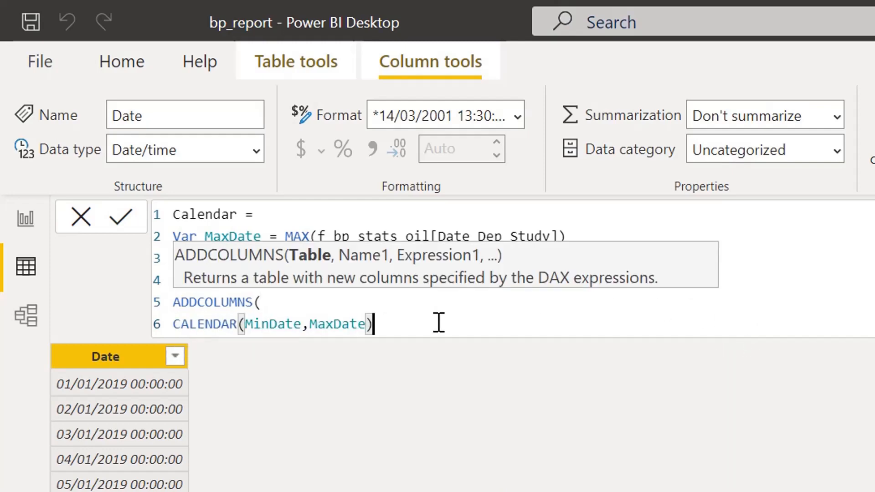
text(,")
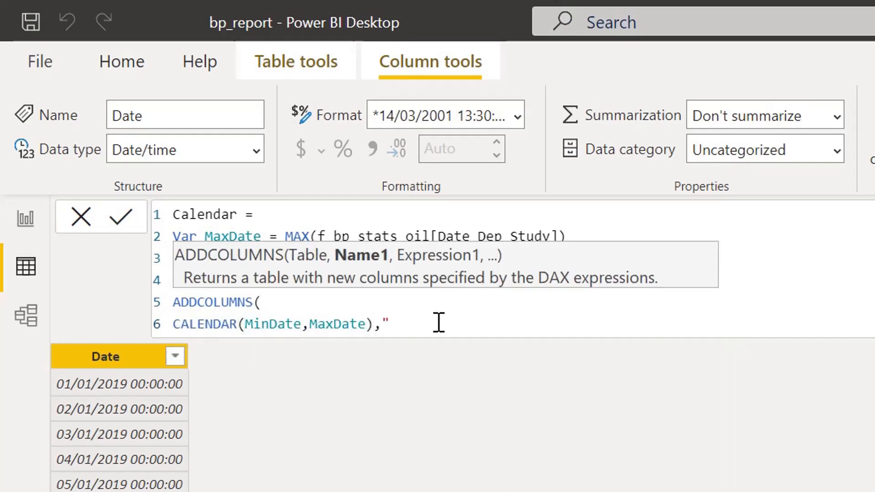
text(Year")
drag(430, 323, 385, 324)
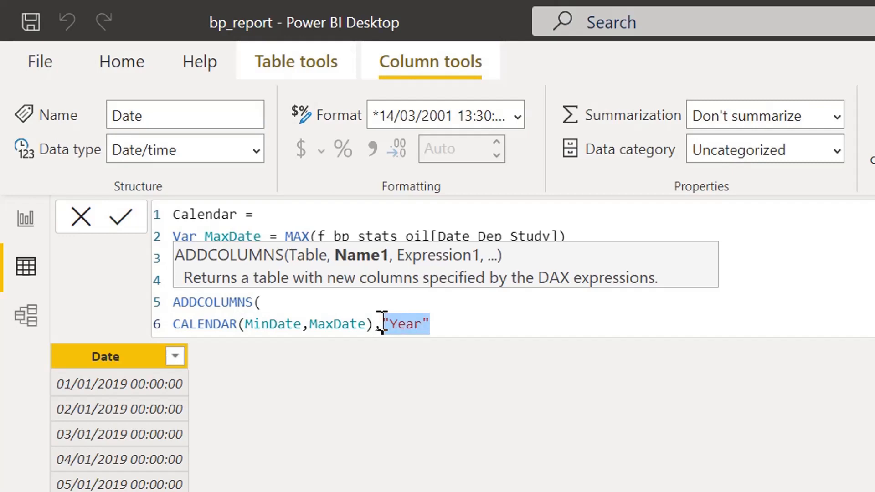
click(453, 324)
text(,)
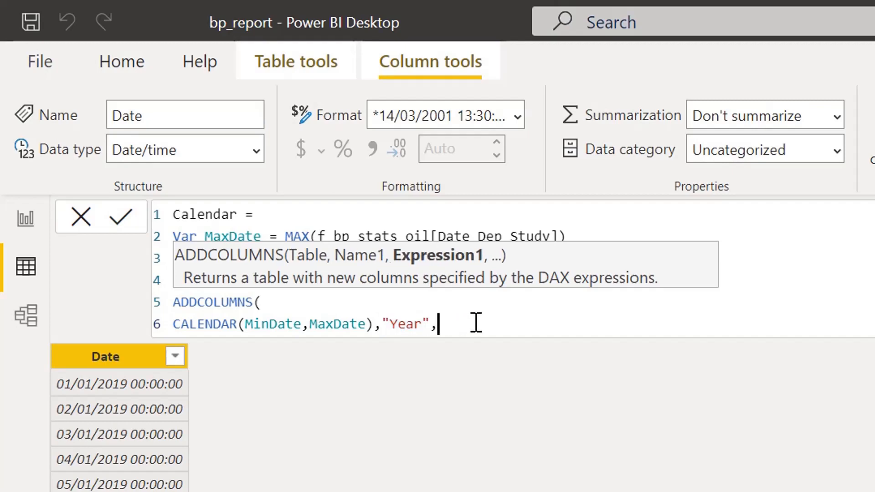
text(year)
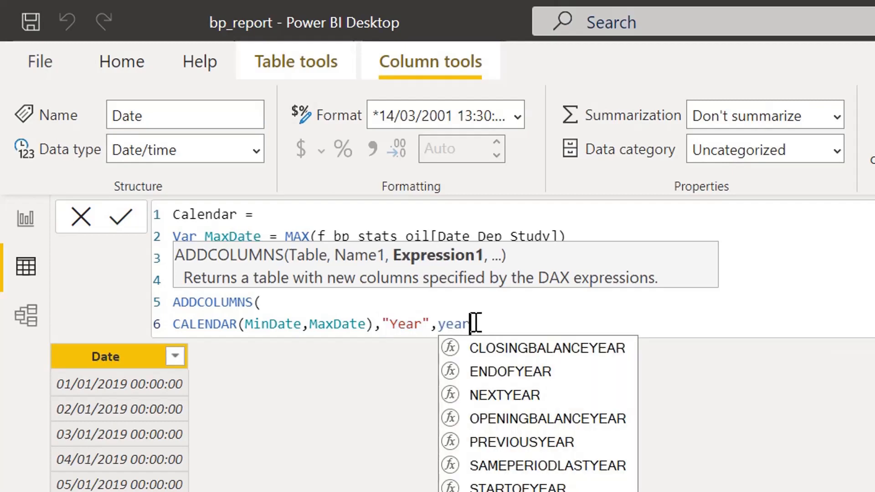
text(()
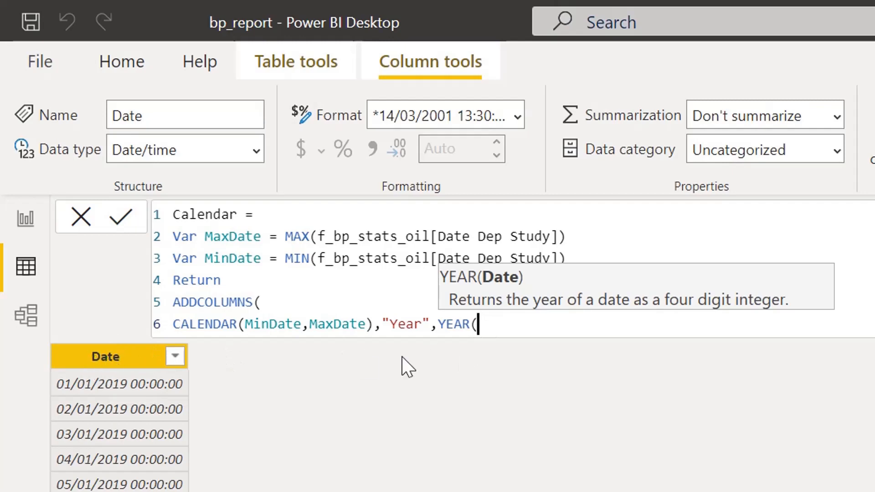
- Define the Year column as YEAR([Date]), close the ADDCOLUMNS call and apply the formula
text(dat)
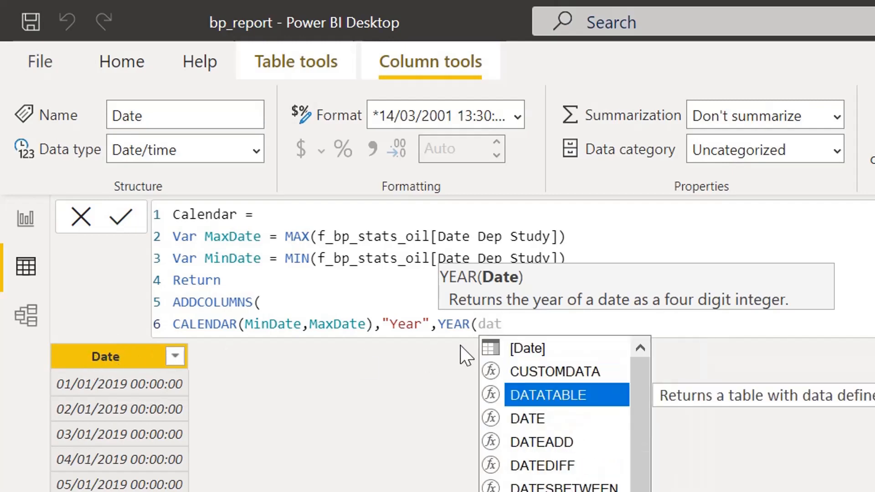
key(Up)
key(Up)
key(Tab)
text())
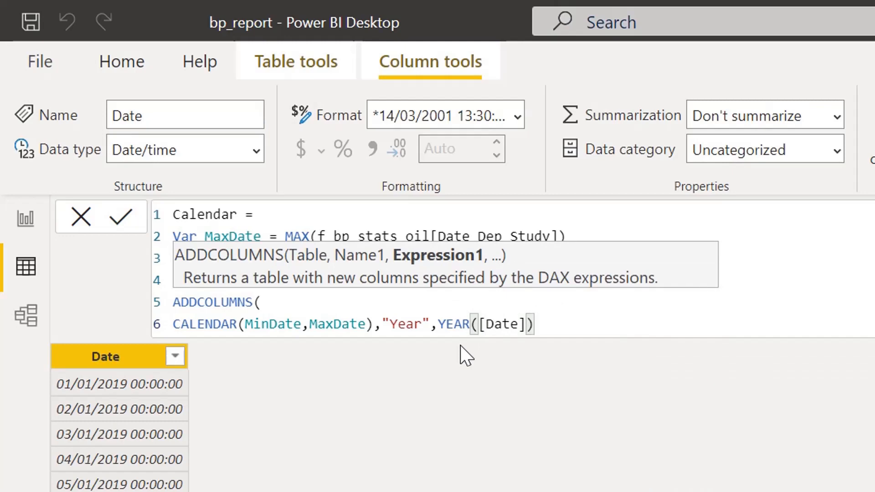
text())
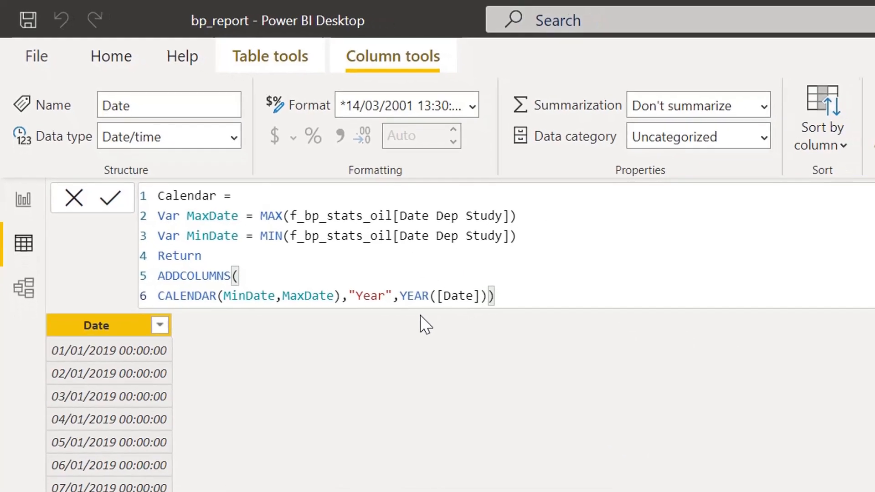
key(Return)
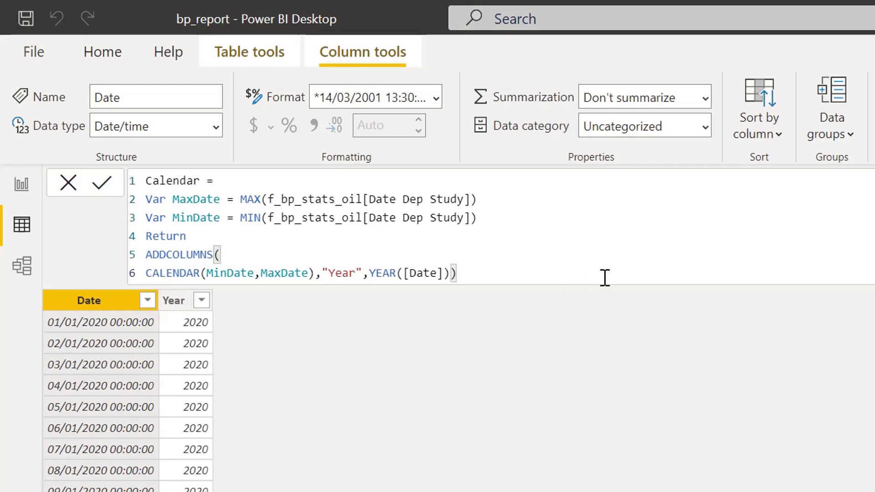
- Add "Month" as the second column name inside ADDCOLUMNS, following the YEAR([Date]) expression
text(,3)
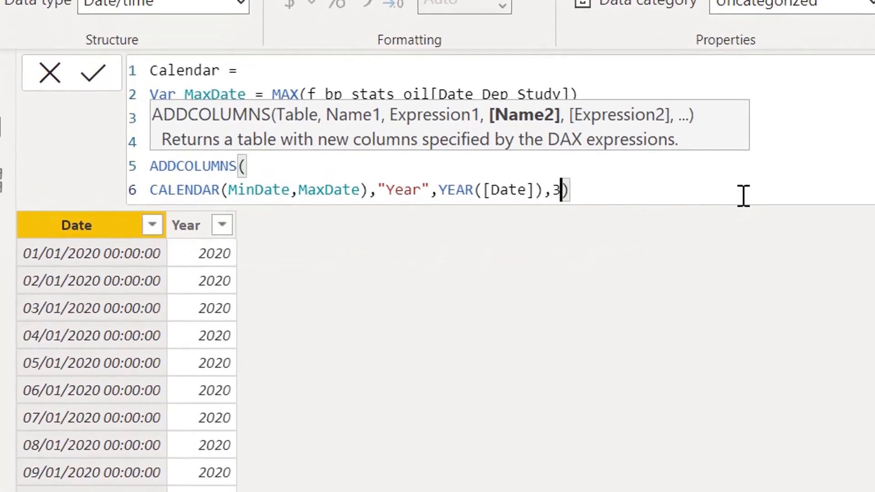
key(BackSpace)
text("Month)
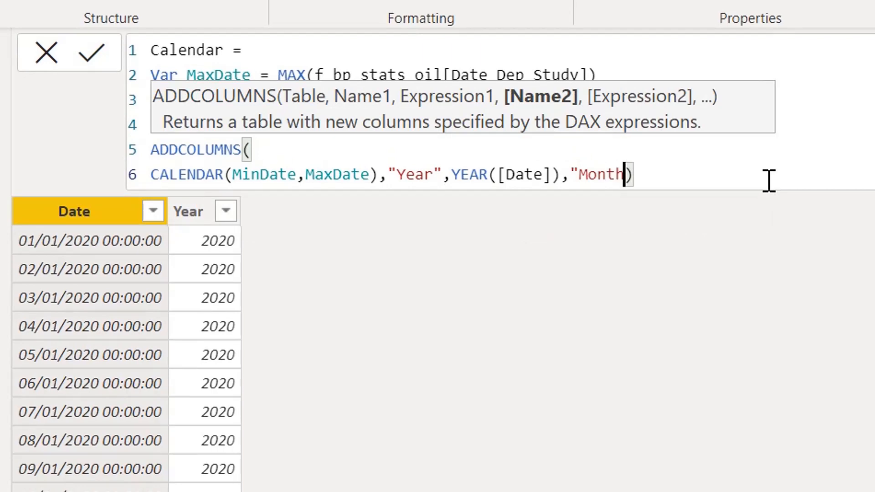
text(")
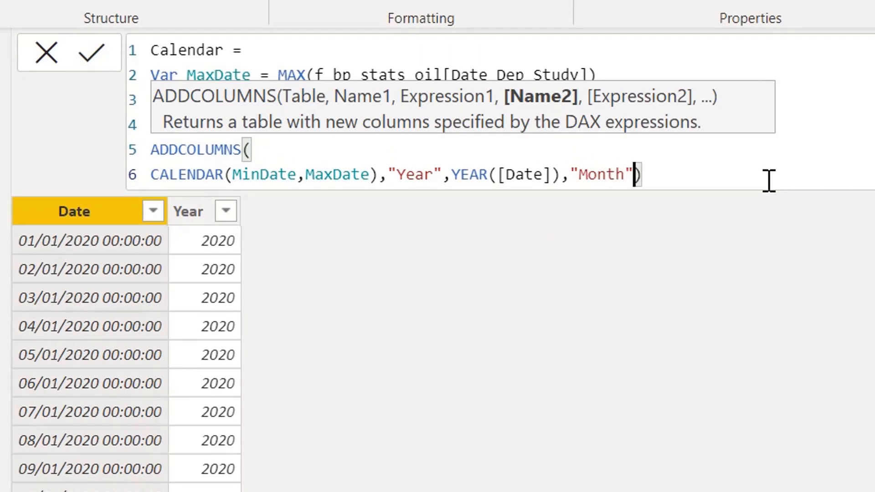
text(,month)
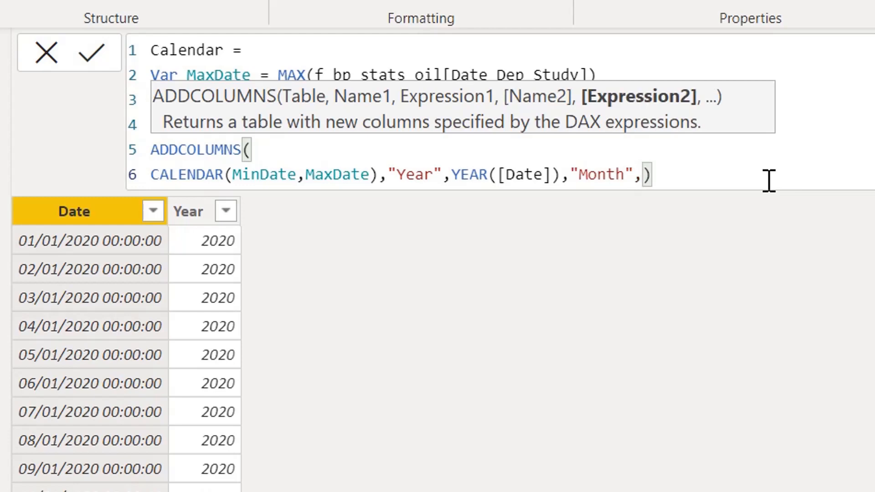
- Define the Month column as MONTH([Date]), apply the formula, and check the column's values in the rows and its filter list
key(Tab)
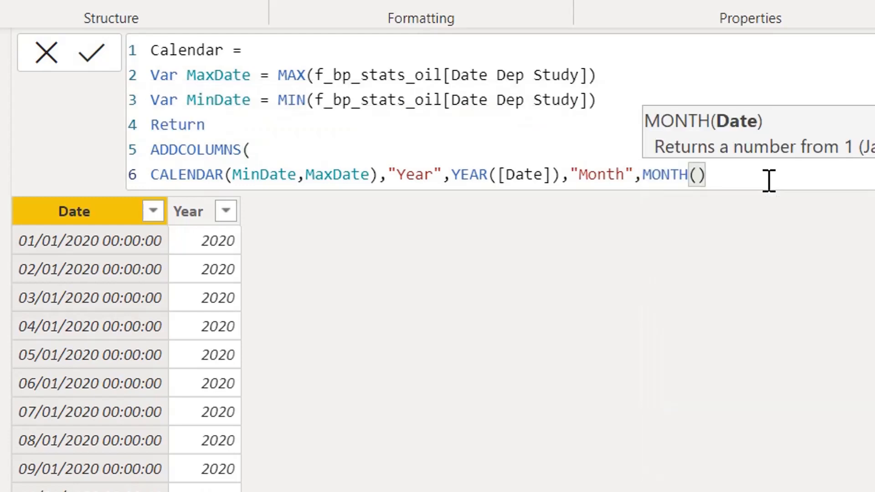
text(date)
key(Up)
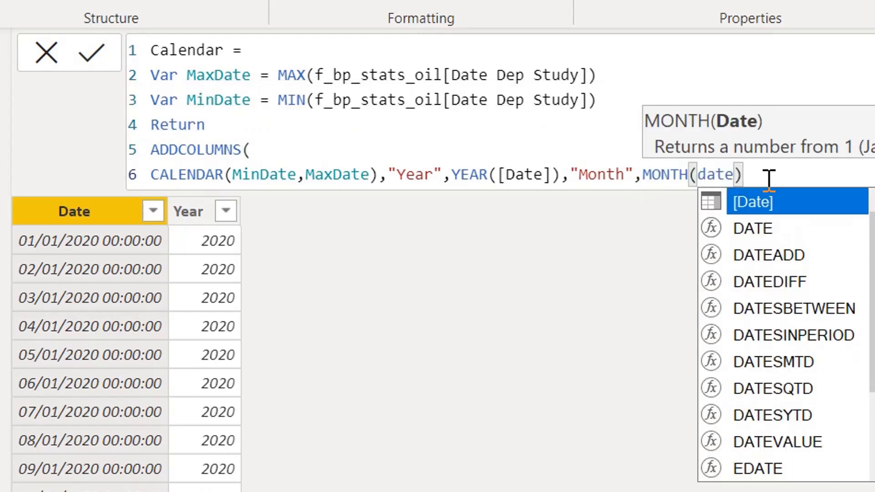
key(Tab)
key(Right)
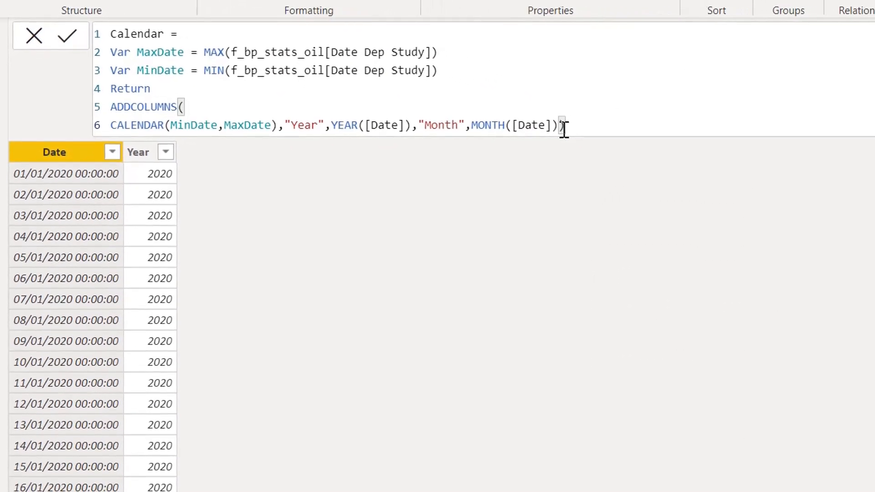
key(Return)
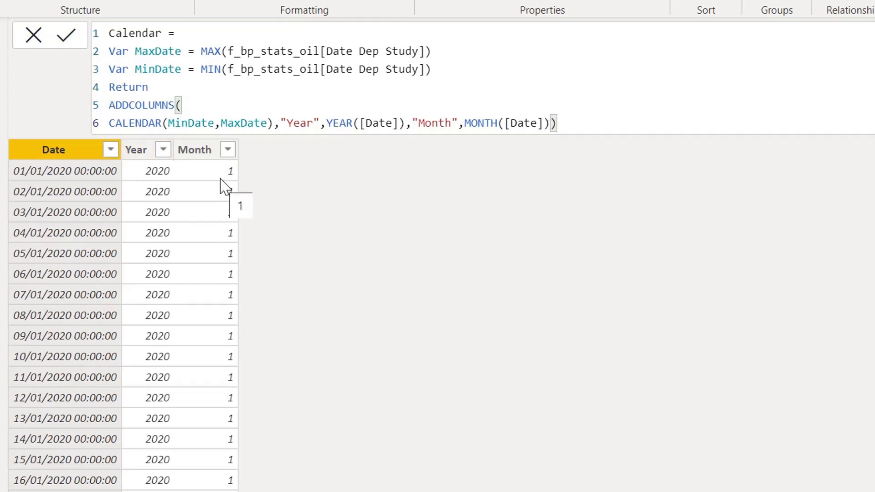
scroll(225, 187, down, 20)
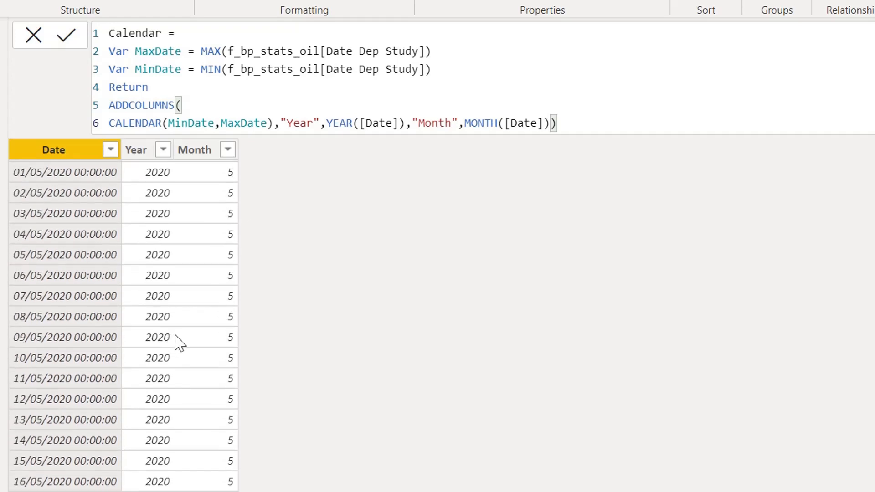
click(228, 151)
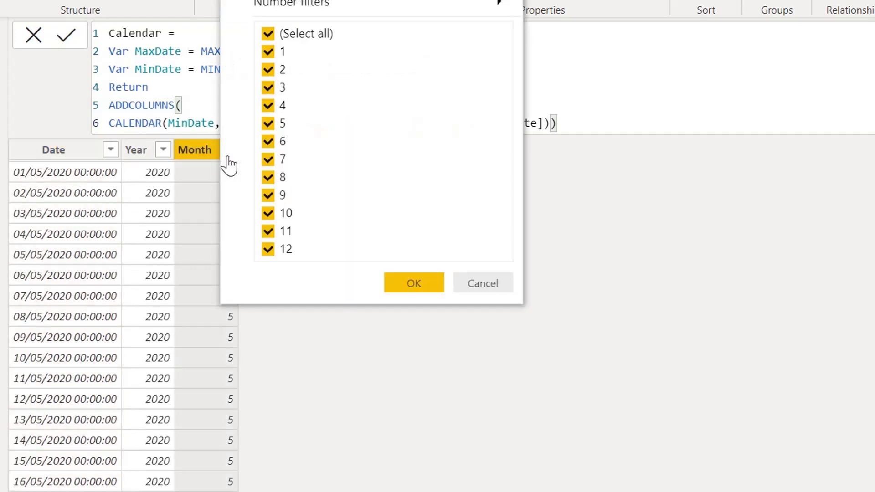
click(204, 162)
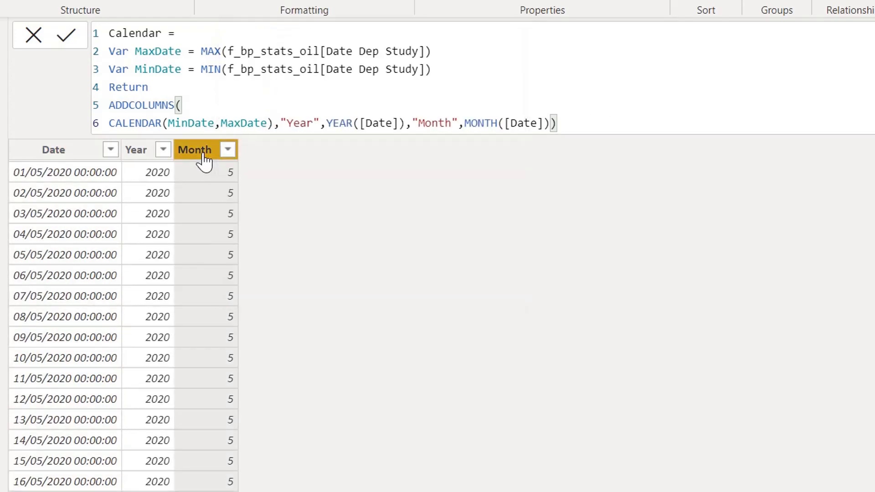
scroll(217, 232, up, 20)
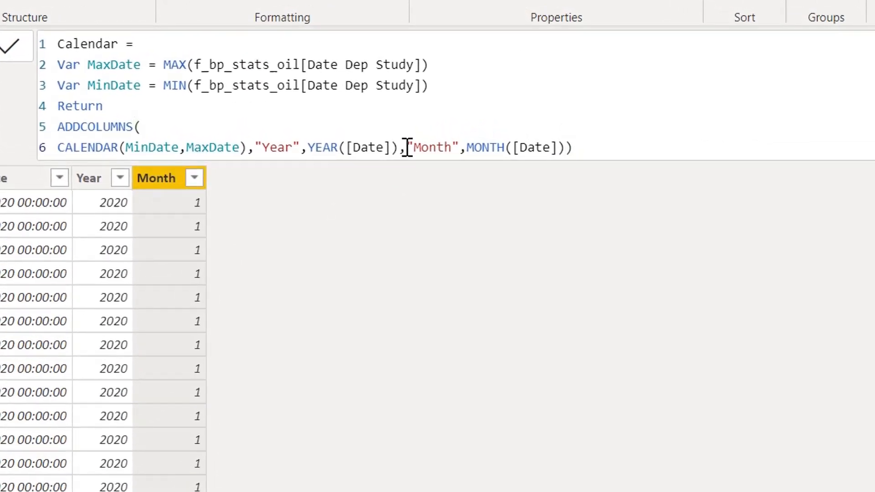
- Insert a column name "Month_Name" in the ADDCOLUMNS call, between YEAR([Date]) and the "Month" argument
click(408, 147)
text("Month)
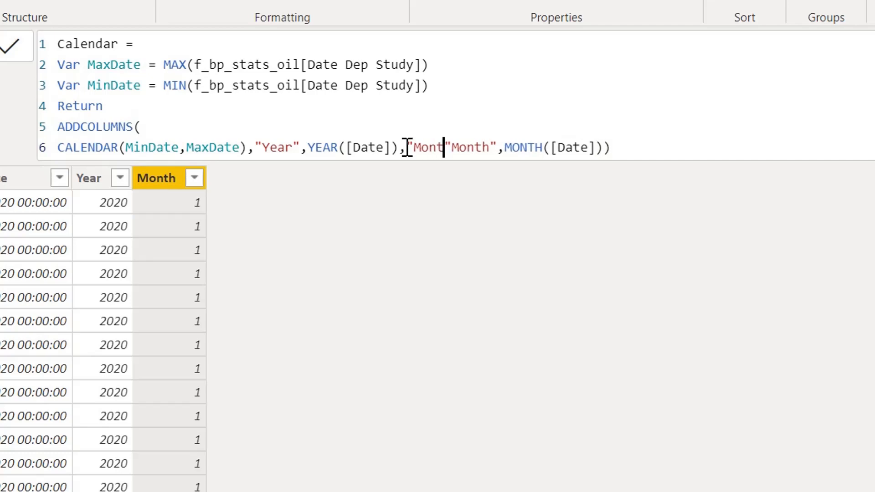
text(_Name)
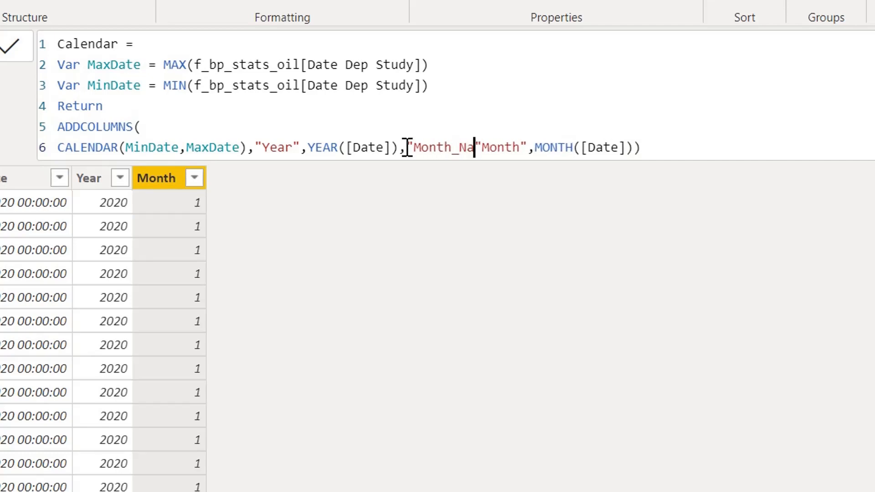
text(")
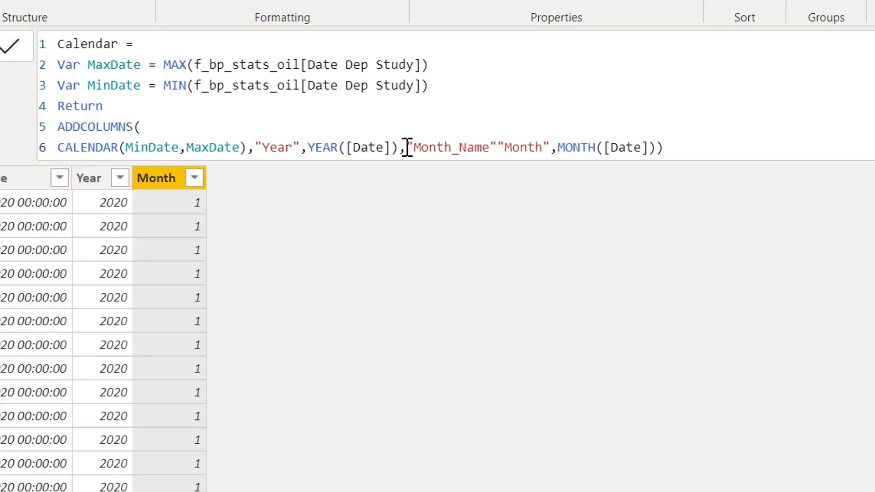
text(,)
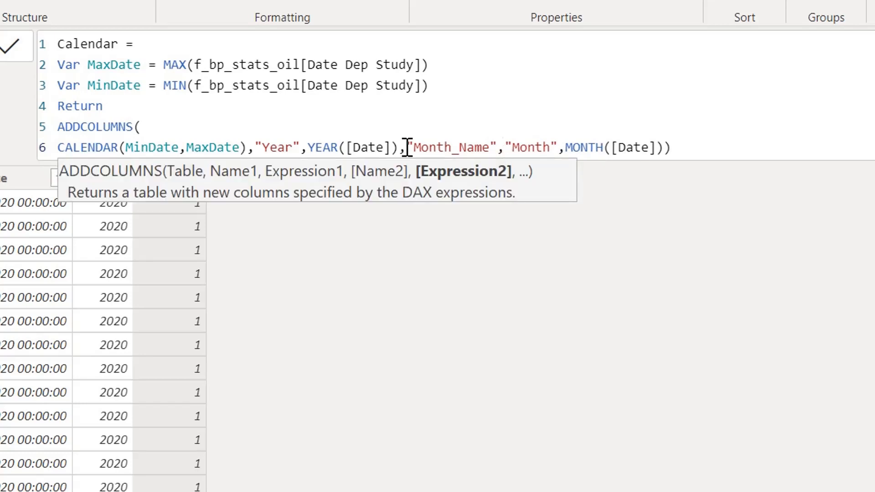
text(form)
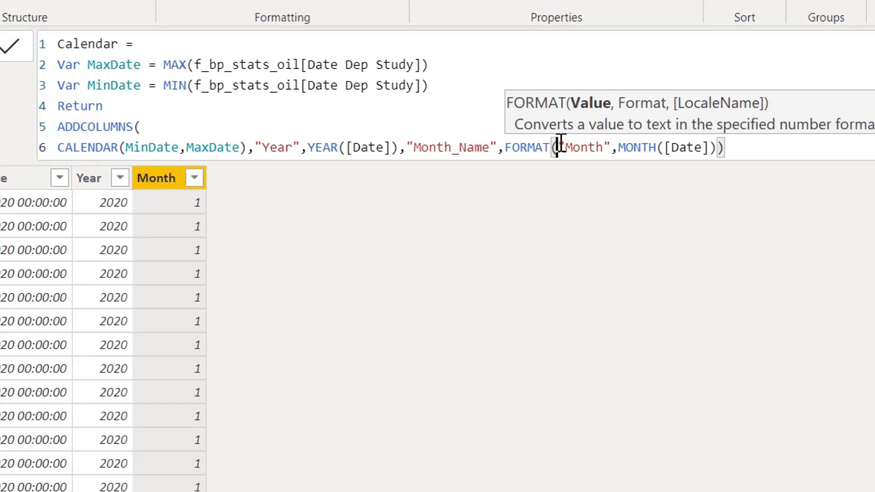
- Define the Month_Name column as FORMAT([Date],"mmm") inside ADDCOLUMNS, separated by a comma from the "Month" argument
text(dat)
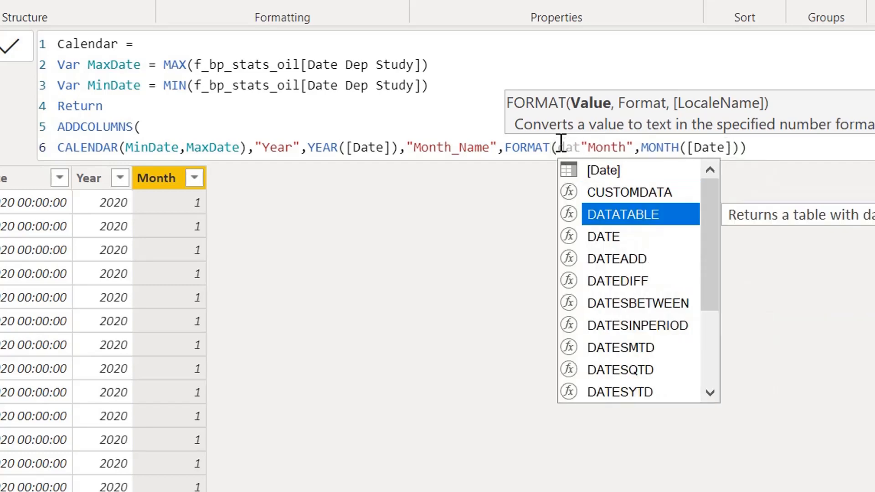
key(Up)
key(Up)
key(Tab)
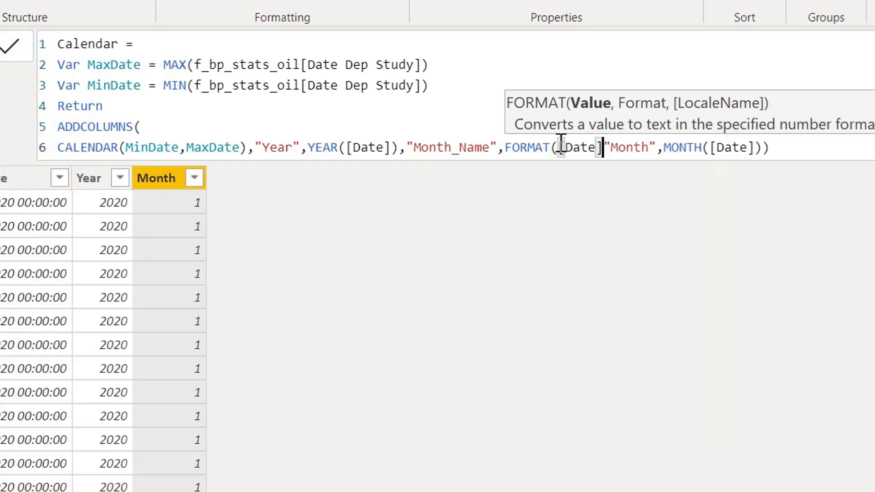
text(,)
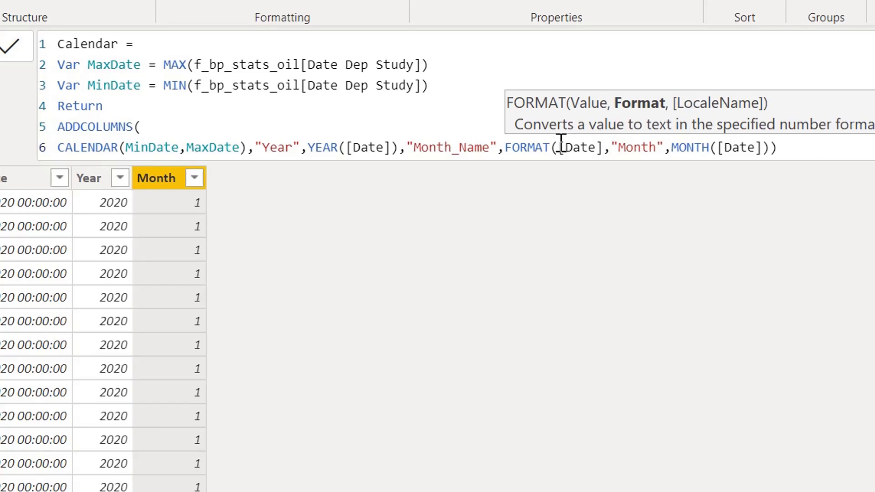
text(")
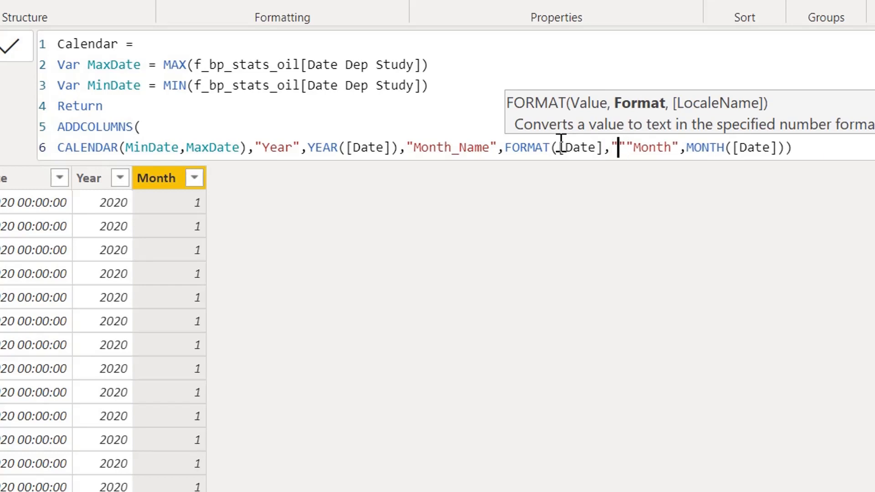
text(mmm")
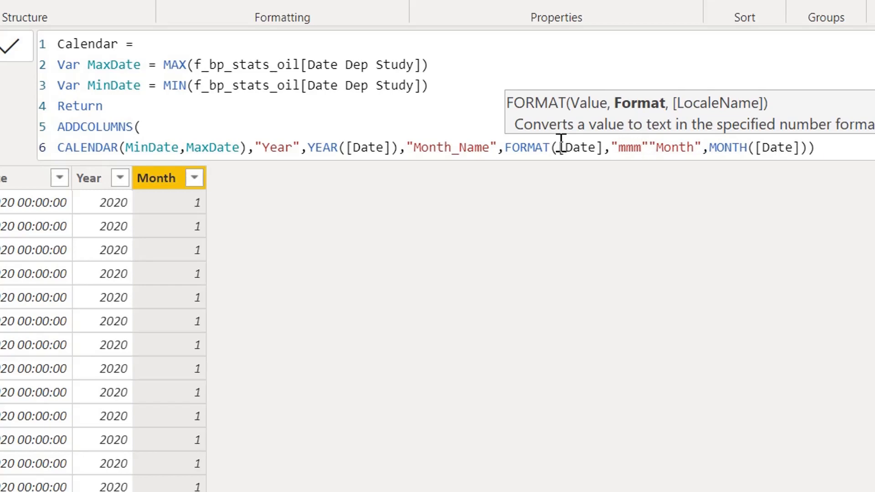
text(),)
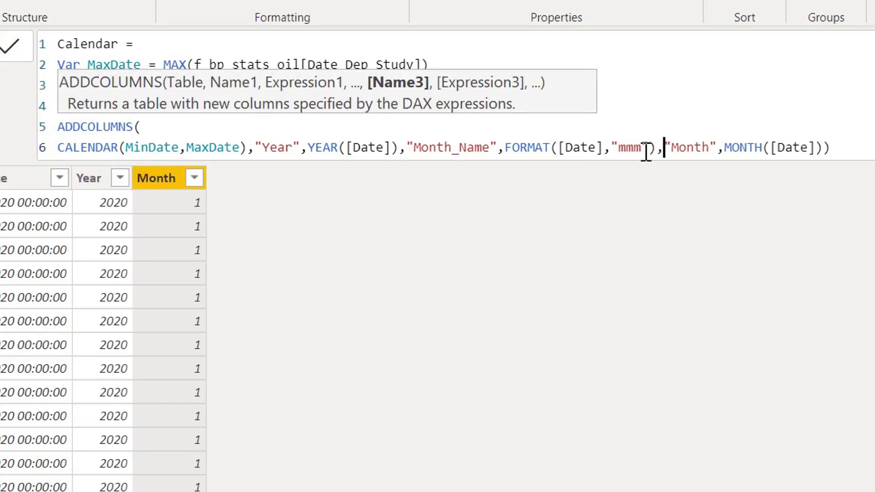
- Apply the Calendar formula with the FORMAT expression and check the Month_Name values in the table rows
click(508, 148)
drag(506, 148, 654, 146)
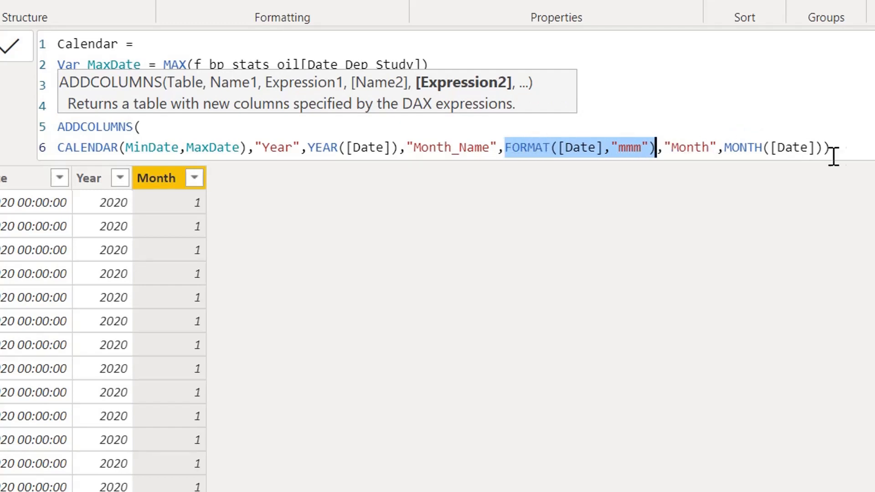
click(856, 146)
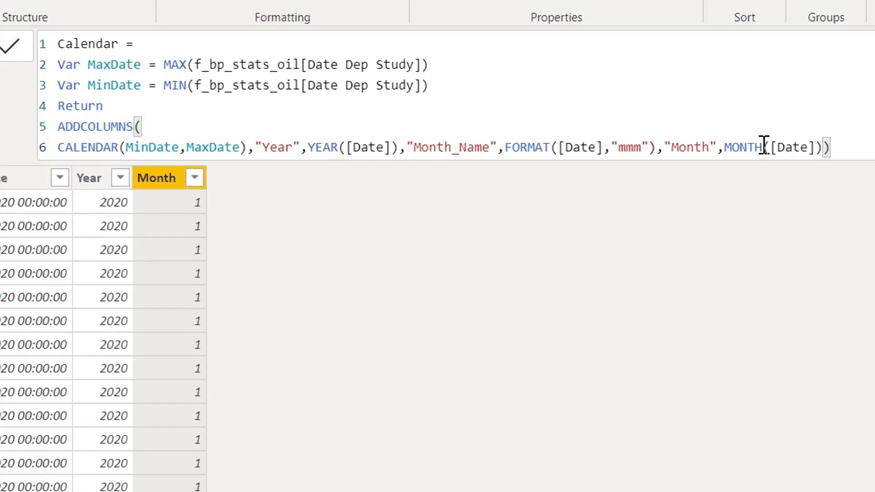
key(Return)
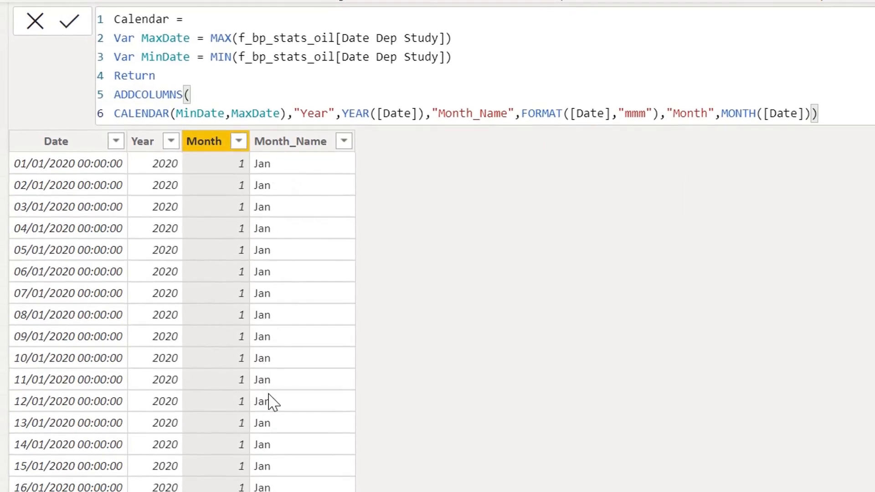
scroll(295, 264, down, 10)
scroll(301, 275, up, 10)
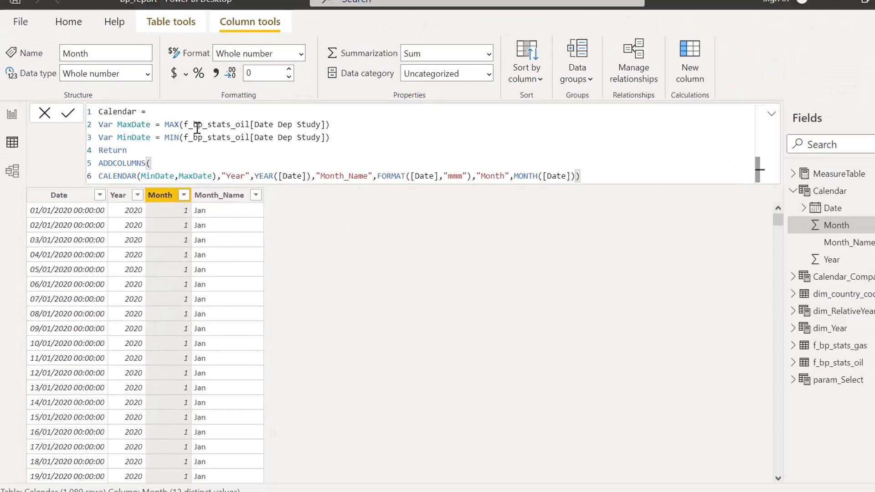
- Place the Calendar table's Month_Name field on the blank report Page 7 as a table visual
click(12, 113)
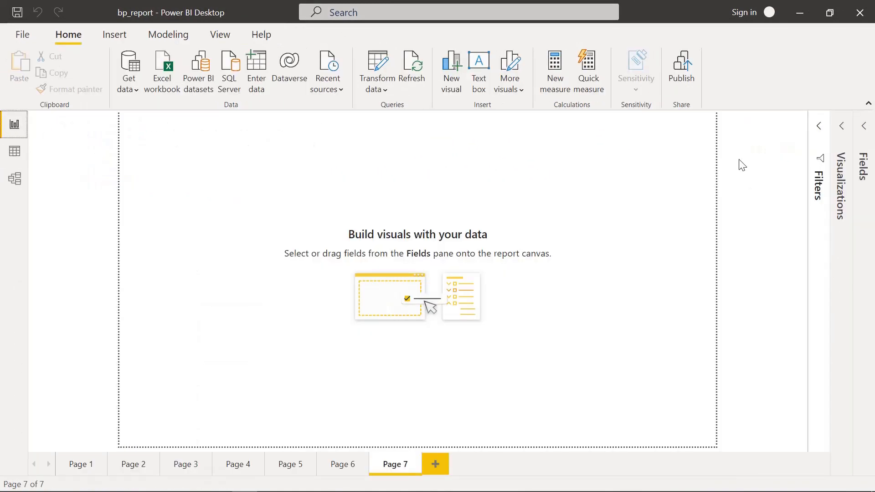
click(863, 130)
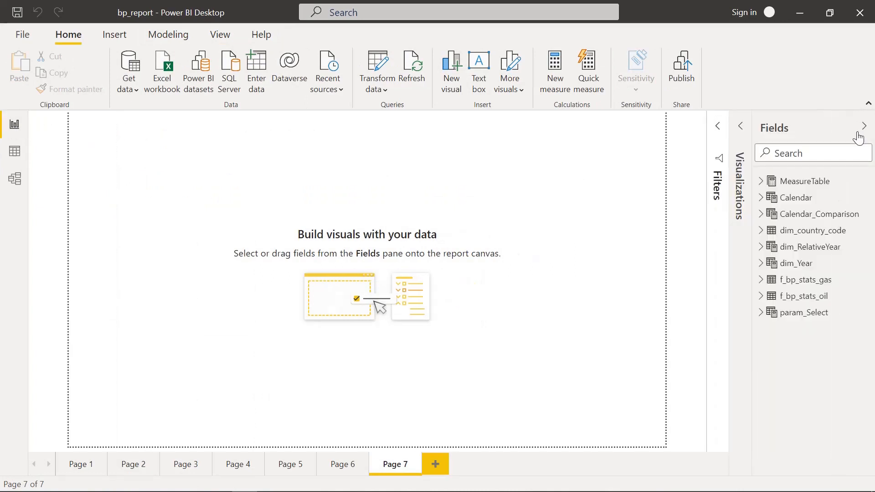
click(760, 180)
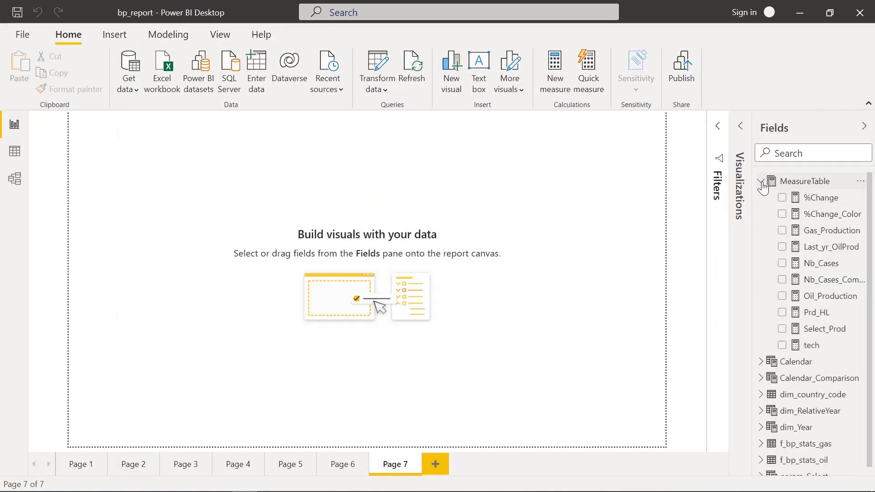
click(760, 181)
click(761, 199)
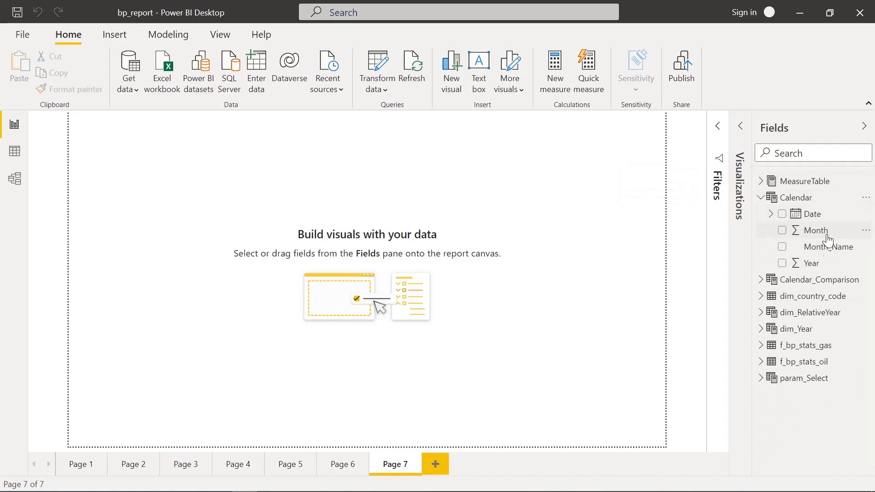
drag(822, 246, 263, 209)
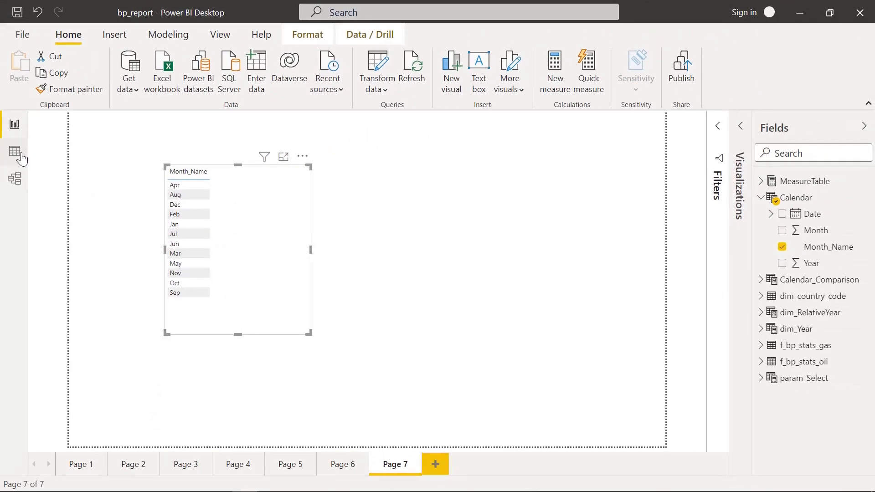
- Rename the "Month" column to "Month_Number" in the Calendar table formula and apply it, with the Month_Name column selected
click(15, 152)
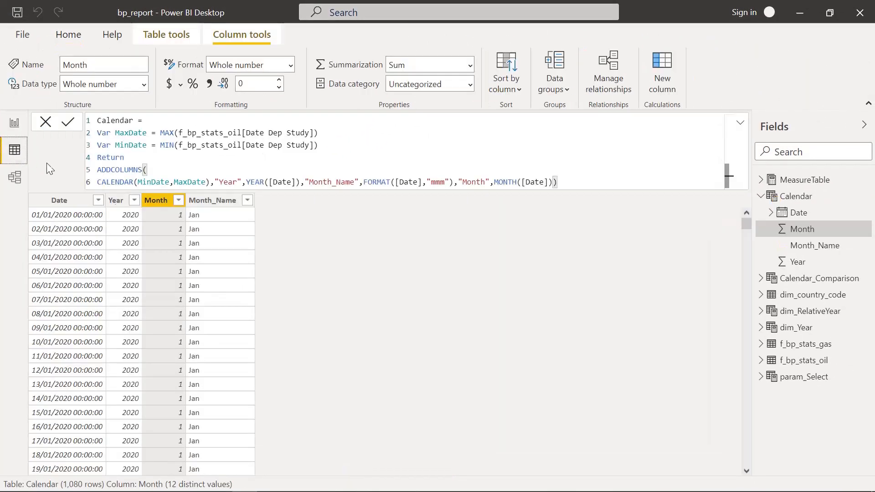
click(215, 200)
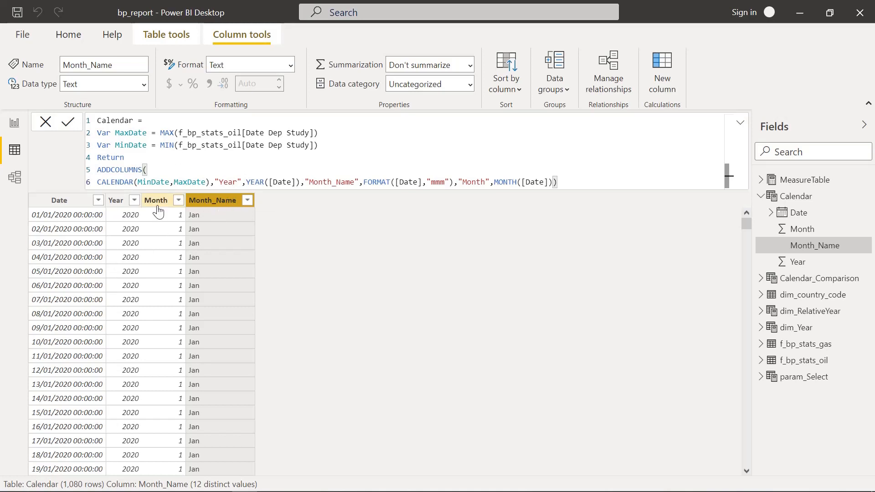
click(487, 182)
text(_)
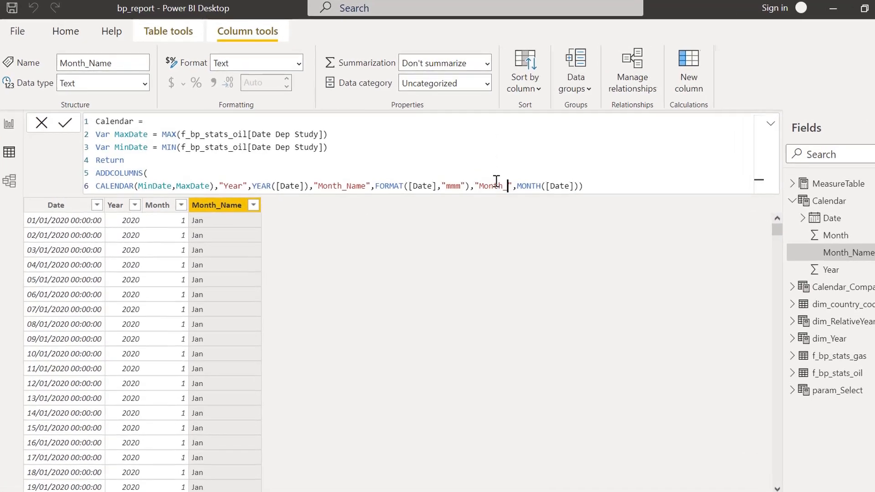
text(Number)
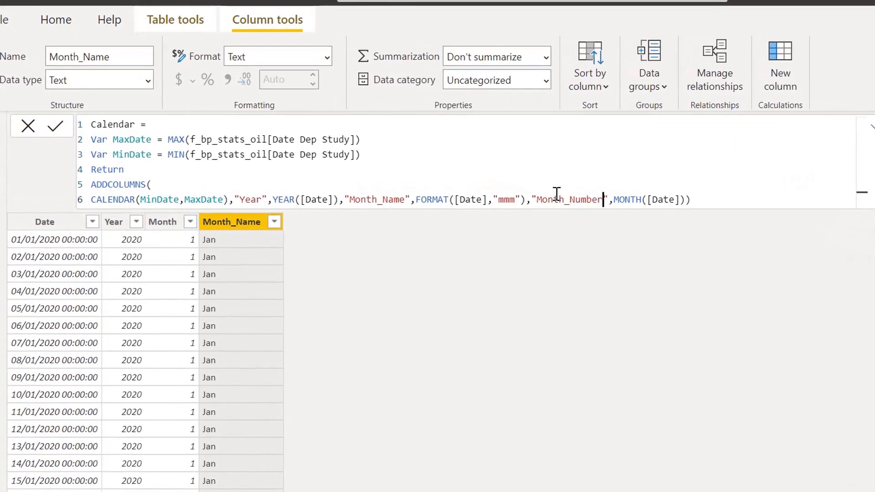
click(711, 201)
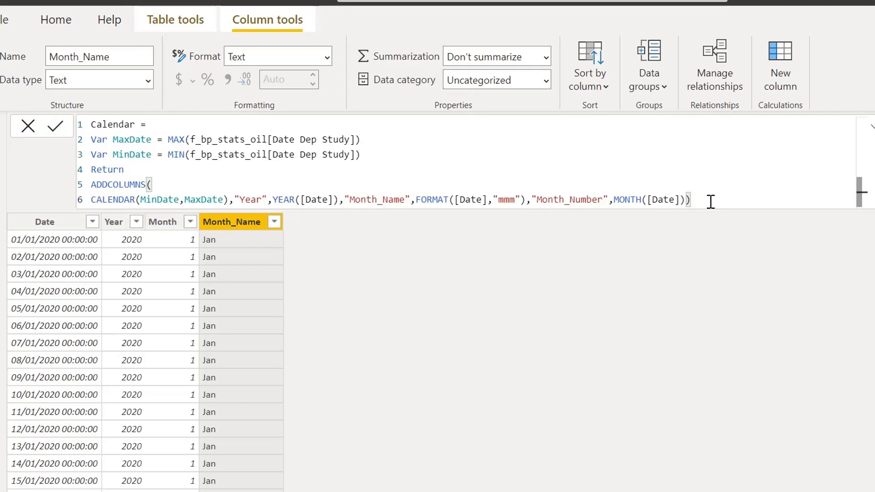
key(Return)
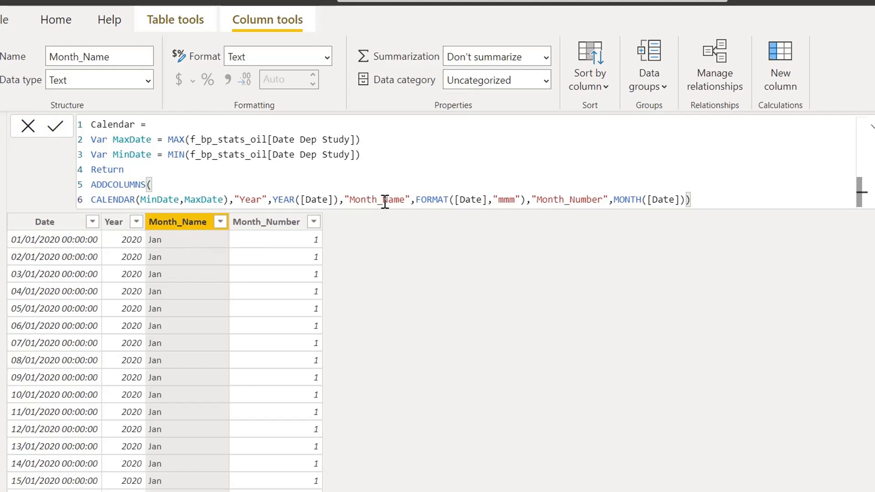
- Sort the Month_Name column by Month_Number and check the month order in the report's table visual
click(597, 91)
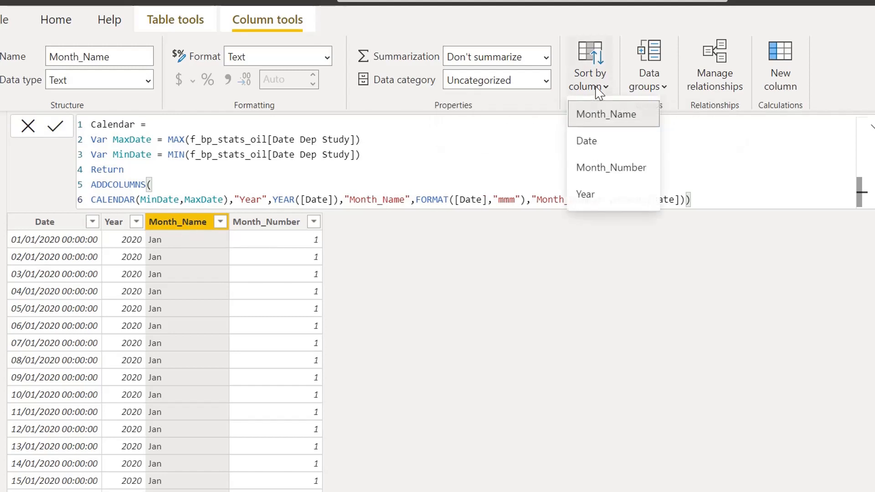
click(608, 173)
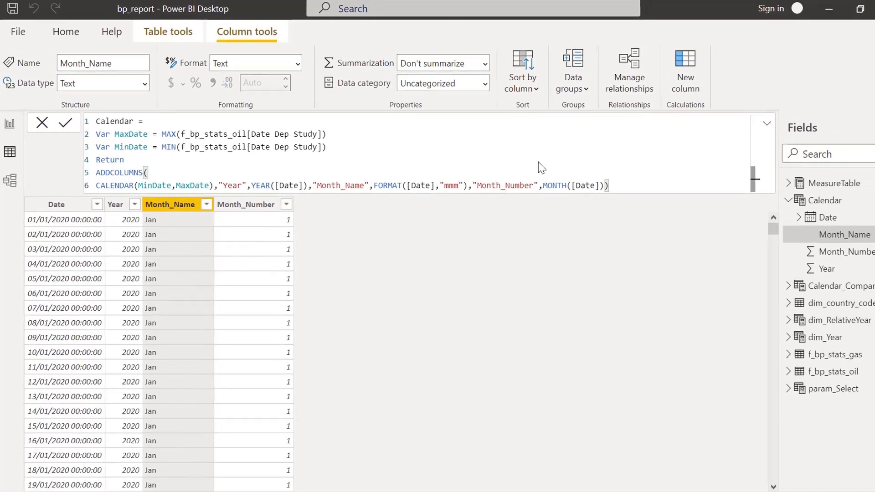
click(9, 124)
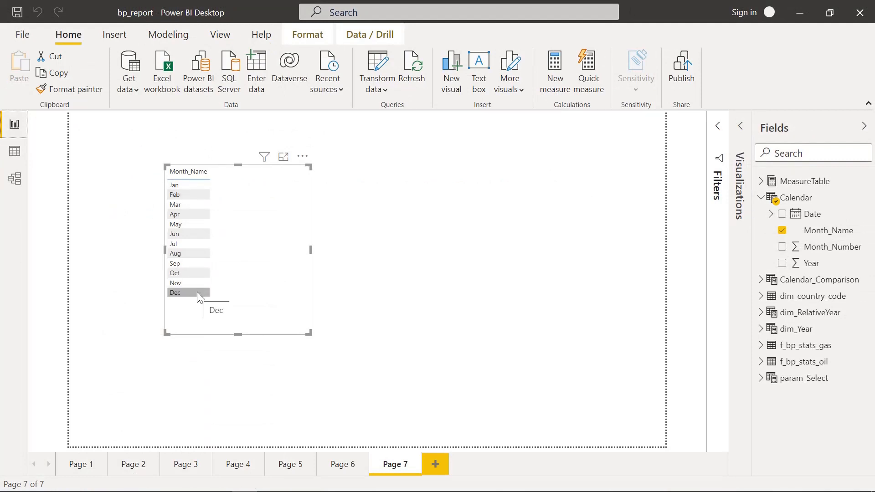
click(386, 292)
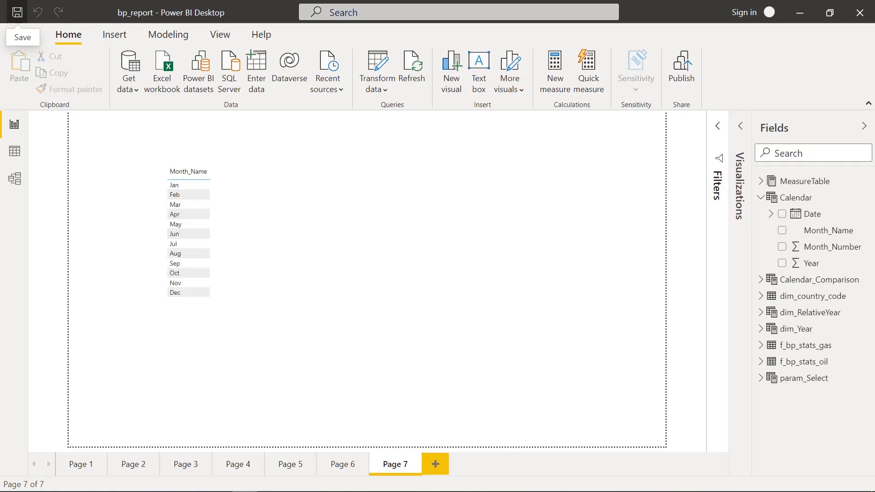
- Return to the Calendar formula and insert three line breaks before the closing parenthesis of ADDCOLUMNS, making room on line 7
click(15, 150)
click(606, 182)
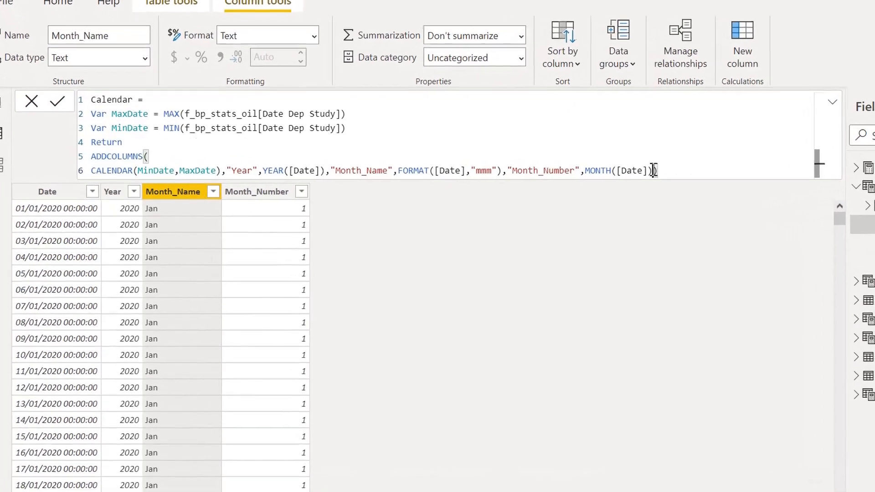
key(alt+Return)
key(alt+Return)
key(alt+Return)
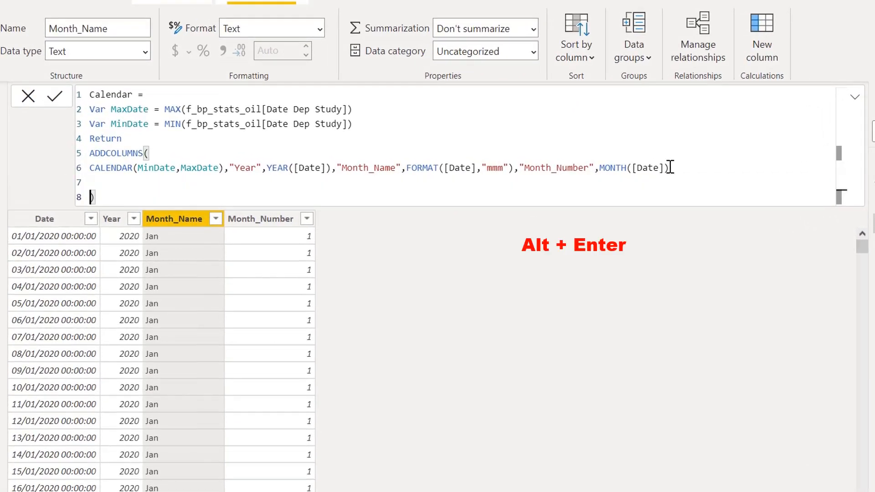
key(Up)
key(Up)
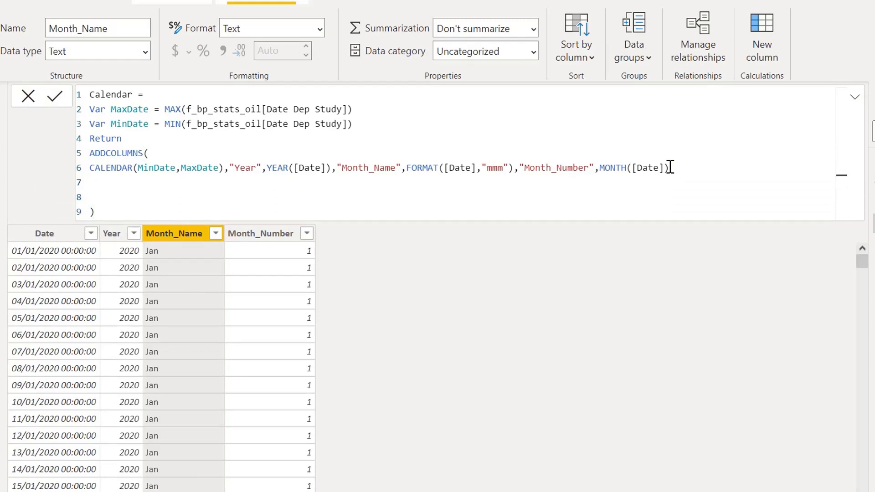
- Add a "Quarter" column defined as QUARTER([Date]) on line 7 of the ADDCOLUMNS call
text(,")
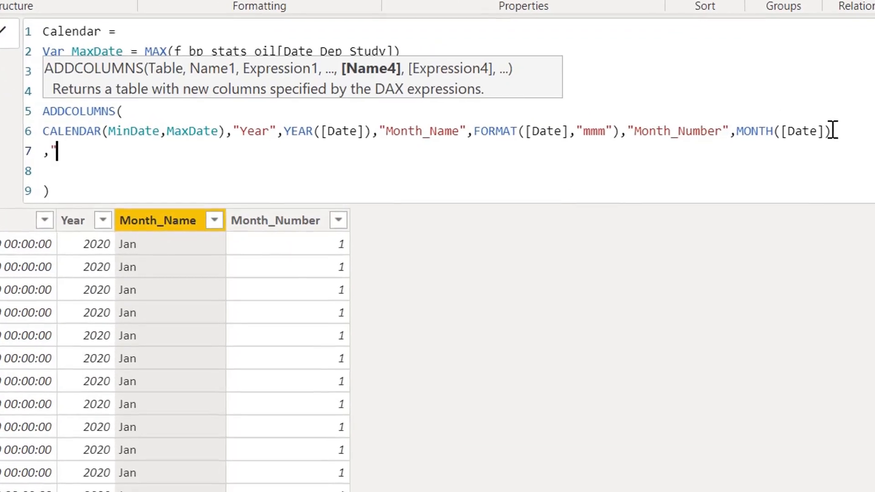
text(Quarter)
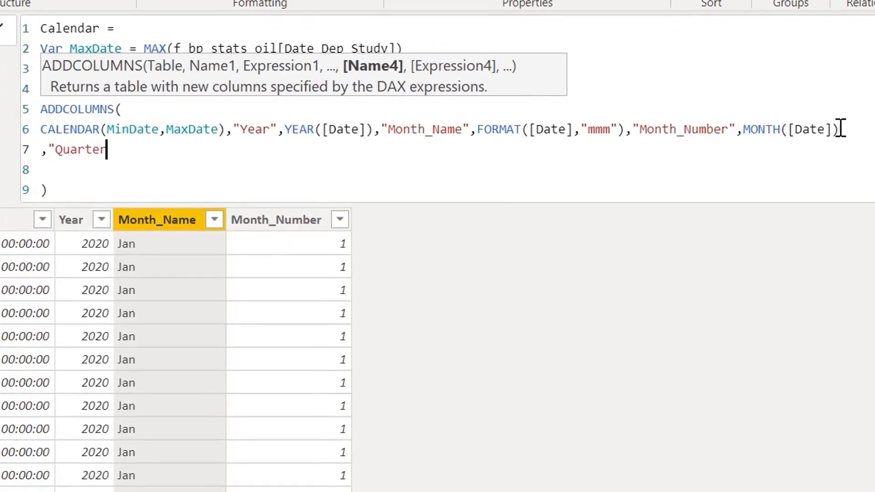
text(",qua)
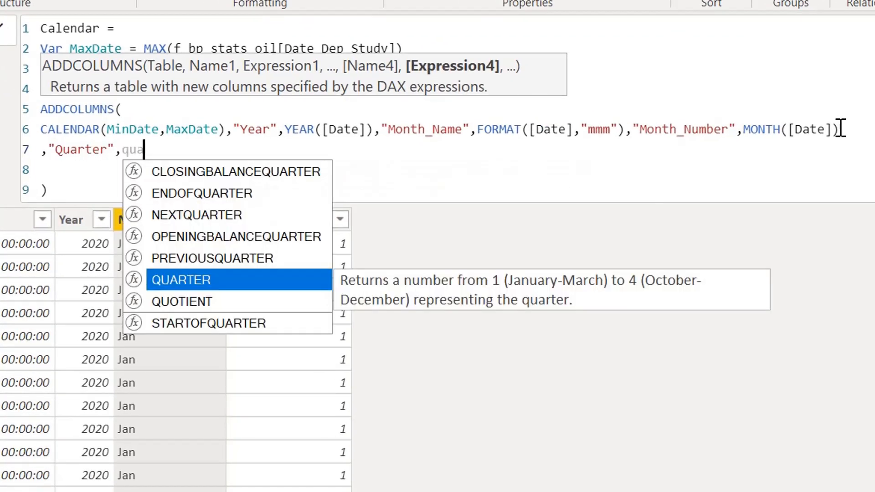
key(Tab)
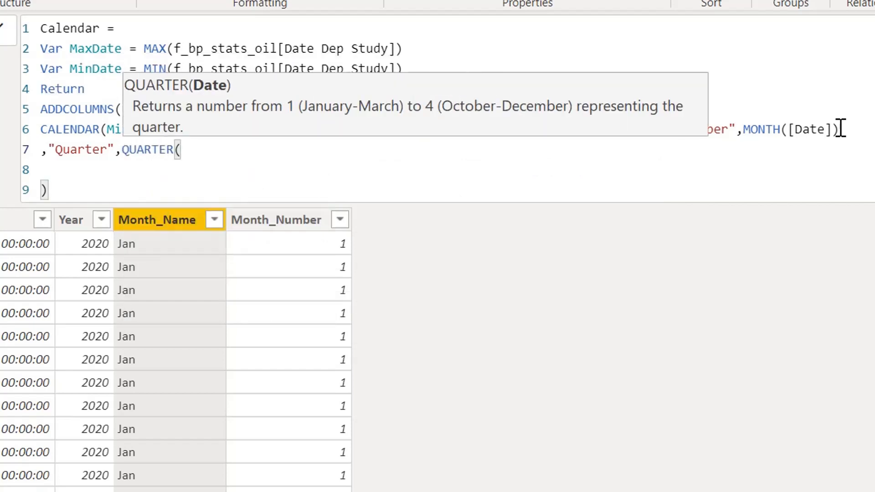
text(date)
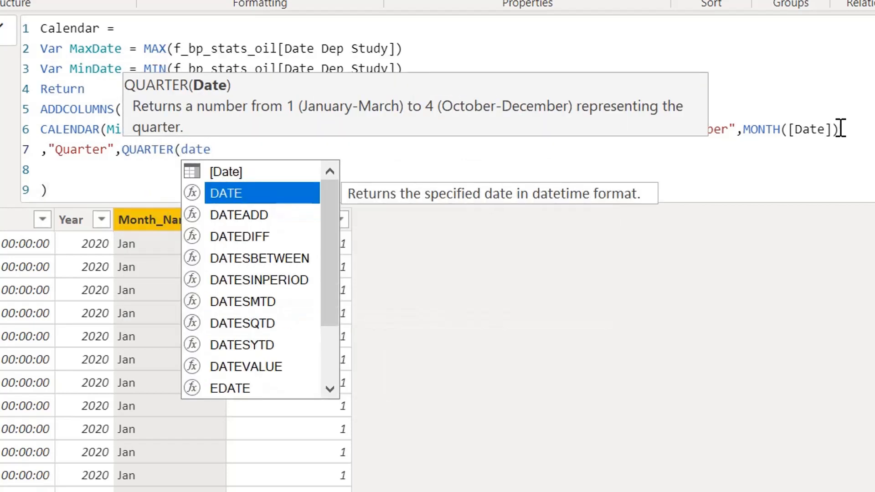
key(Up)
key(Tab)
text())
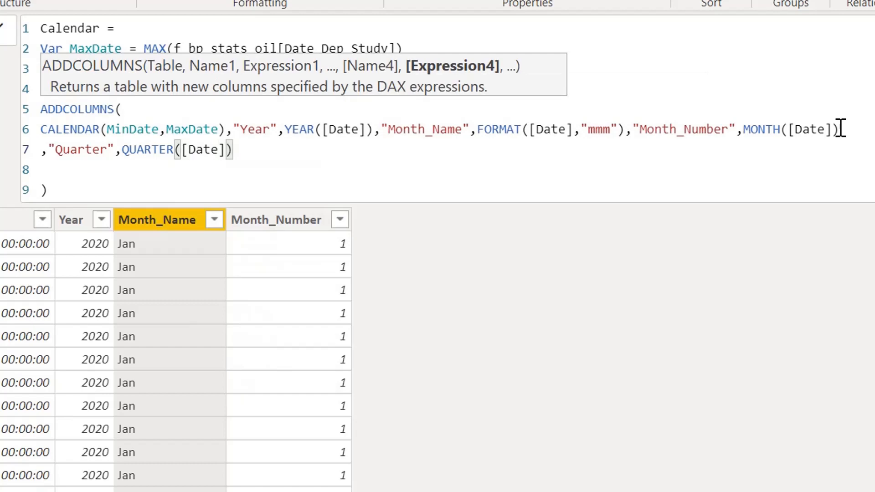
- Apply the Calendar formula with the Quarter column, and change that column's expression to CONCATENATE("Q",QUARTER([Date]))
key(Return)
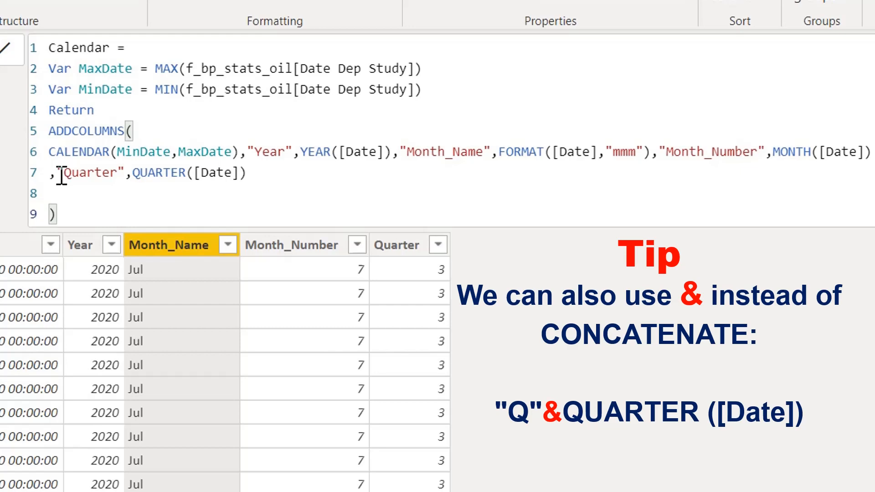
click(60, 173)
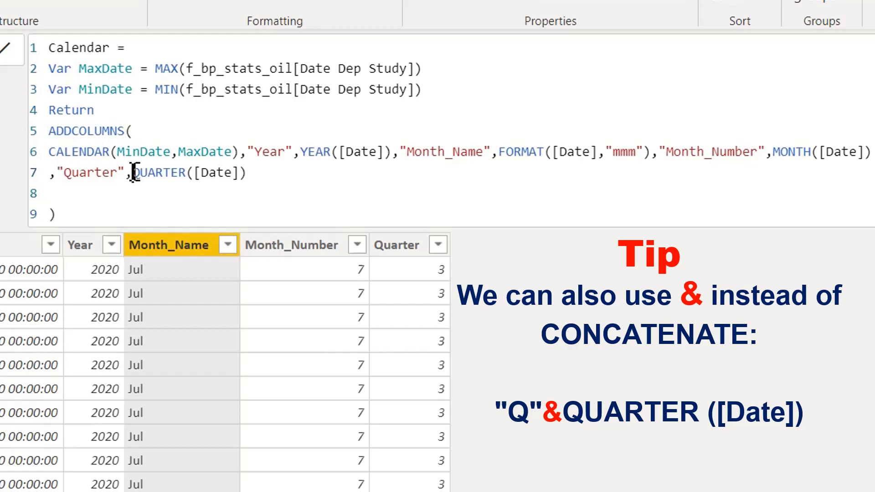
click(133, 173)
text(con)
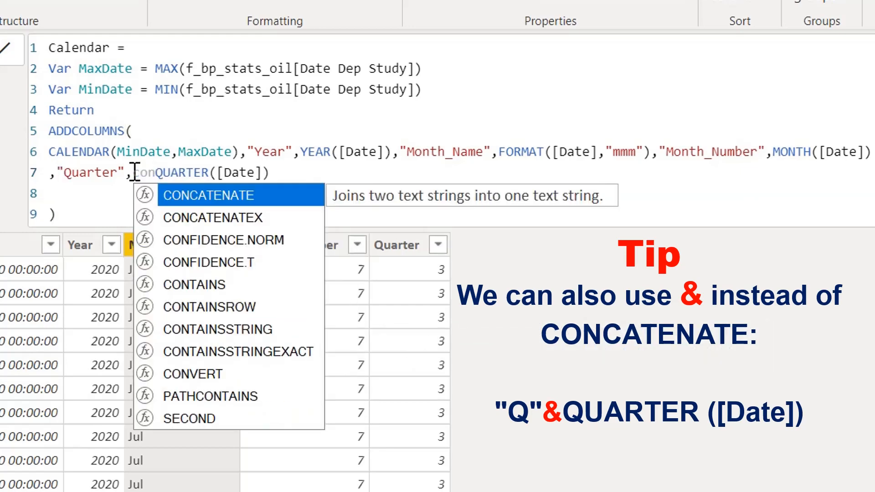
key(Tab)
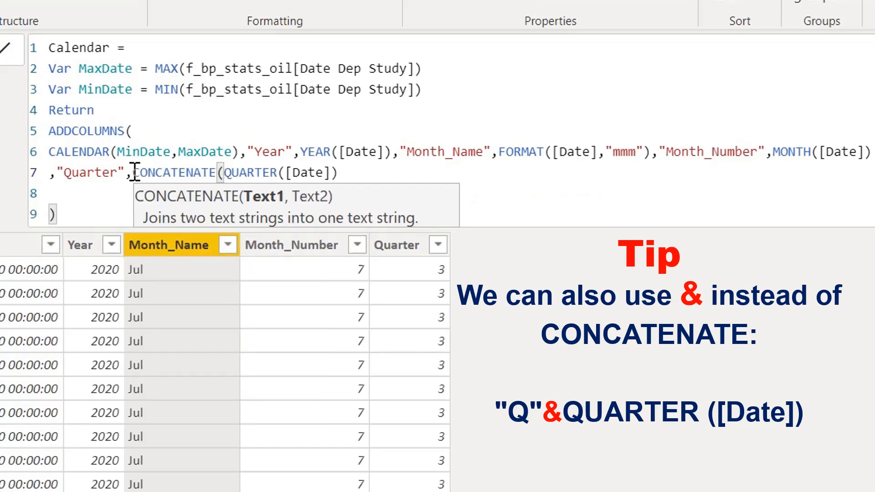
text(")
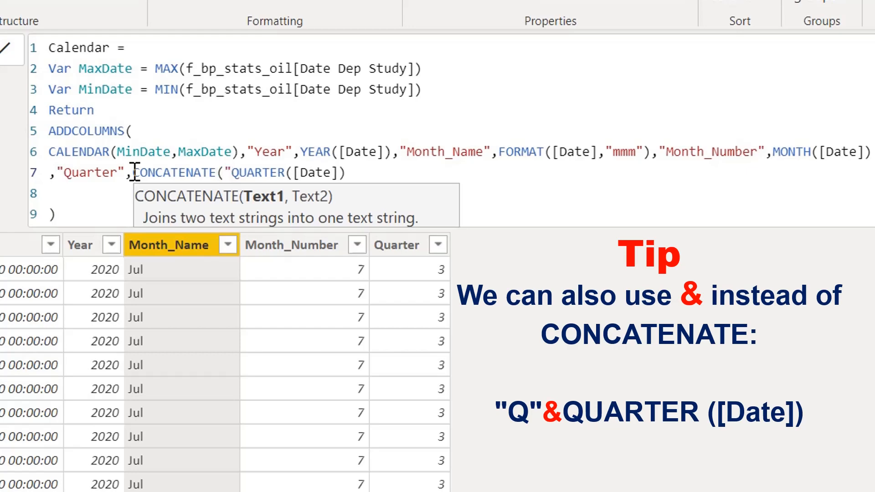
text(Q")
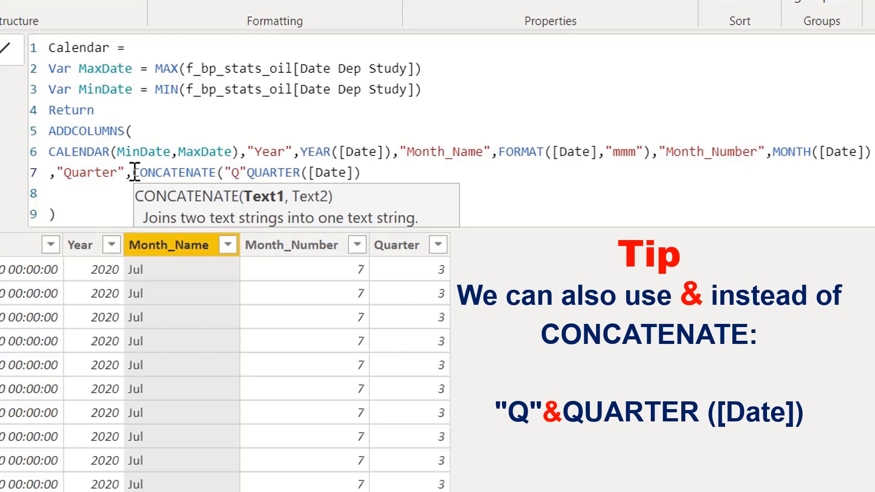
text(,)
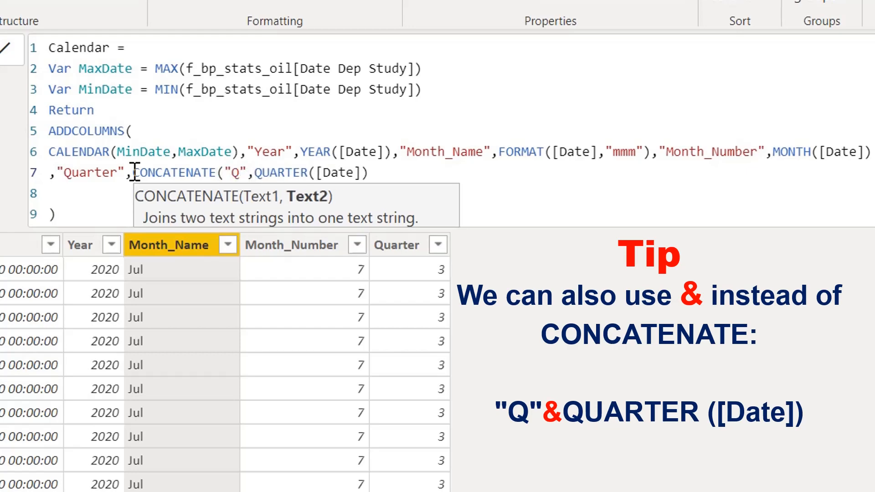
drag(256, 176, 400, 175)
click(399, 173)
text())
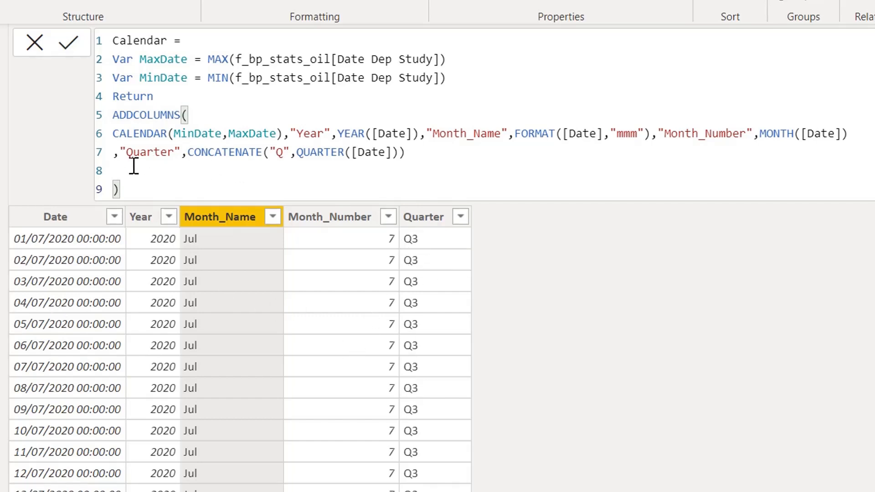
- Start a new ADDCOLUMNS column named "Year_Quarter" on line 8 of the Calendar formula
click(121, 171)
text(,)
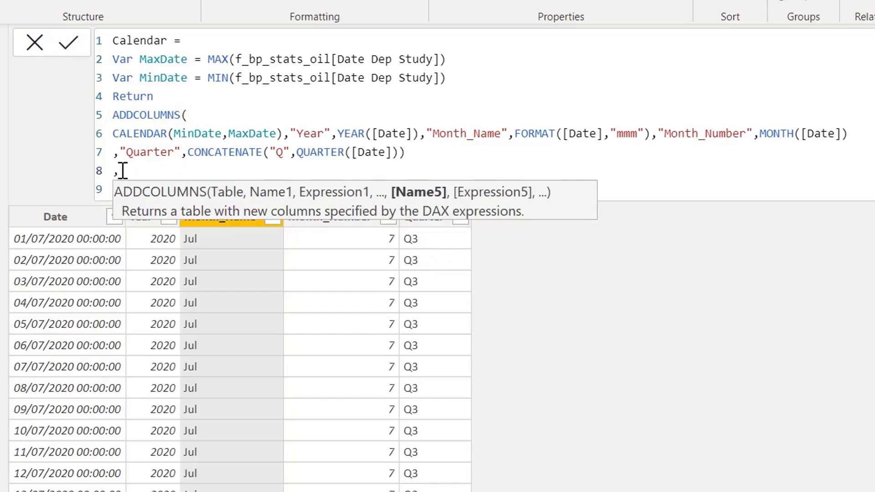
text("Year_)
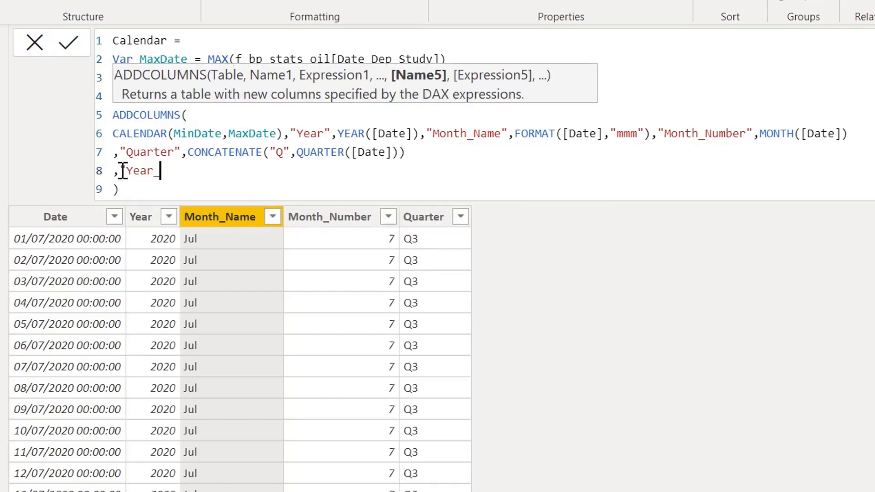
text(Quarte)
text(r",)
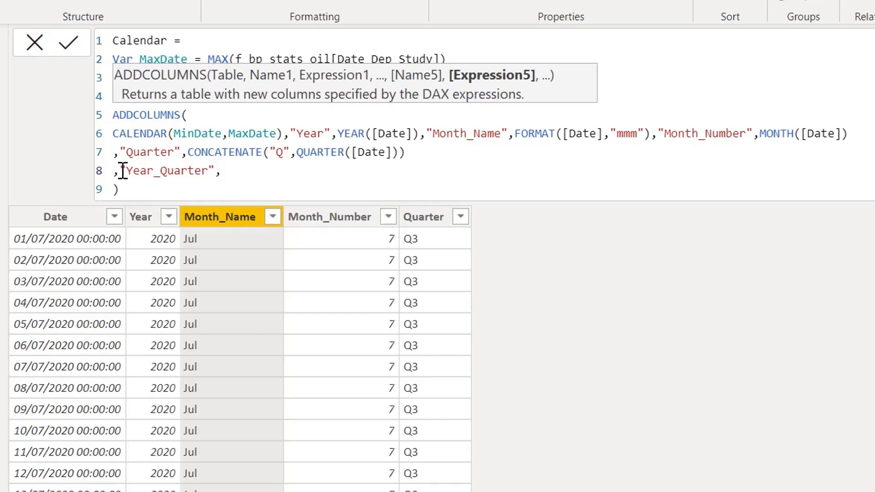
- Begin the Year_Quarter expression with CONCATENATE and supply YEAR([Date]) as its first argument
drag(422, 152, 190, 151)
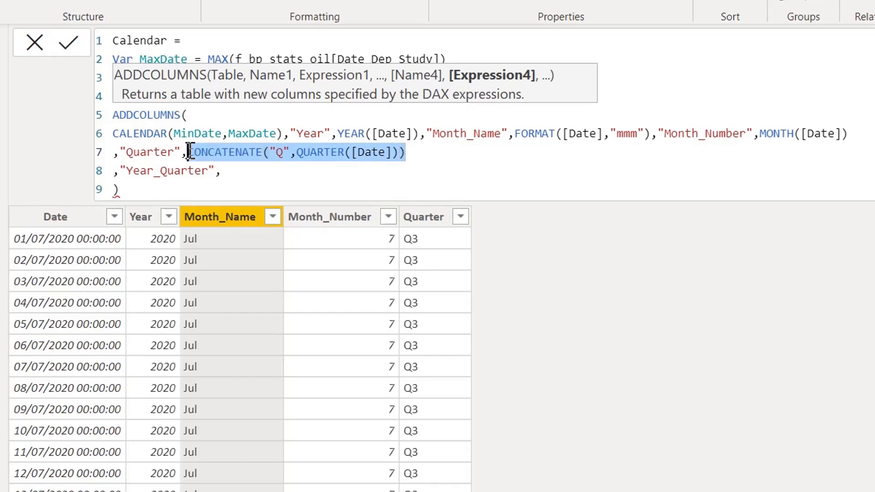
click(252, 172)
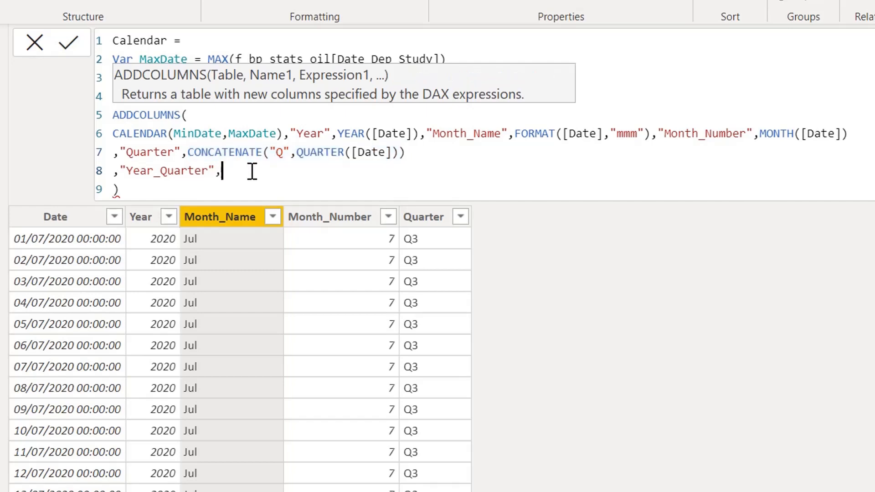
text(con)
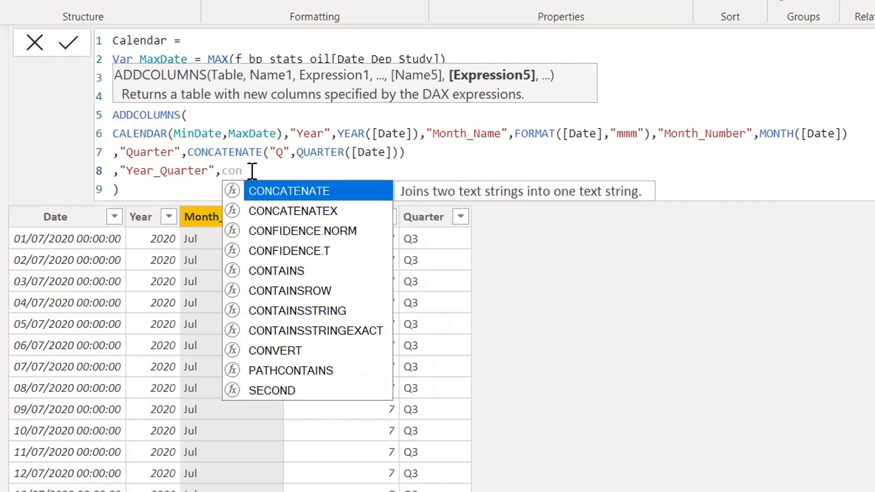
key(Tab)
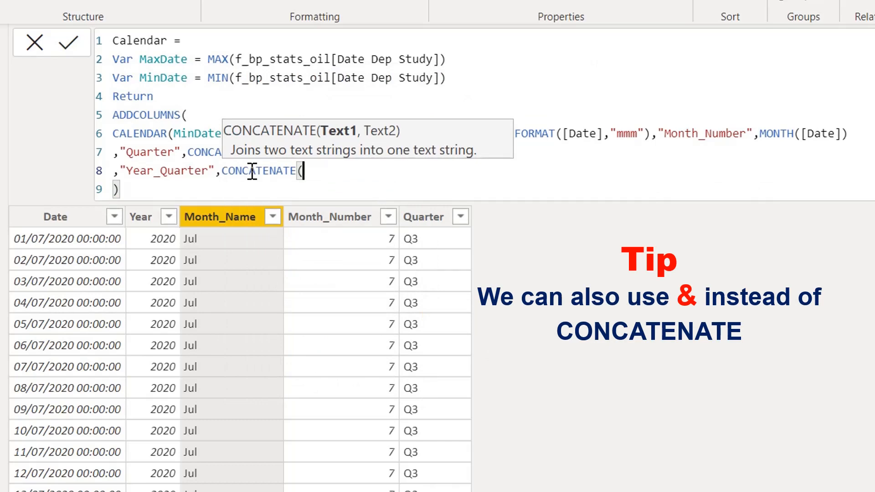
text(y)
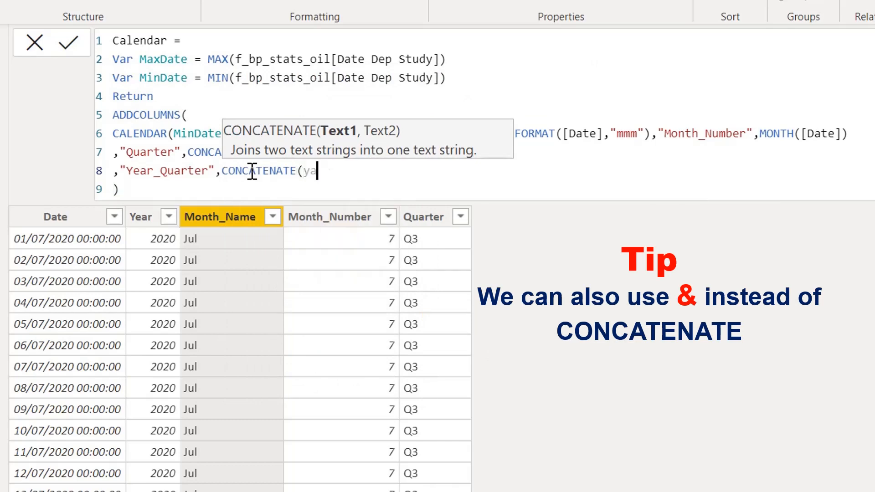
text(e)
key(Tab)
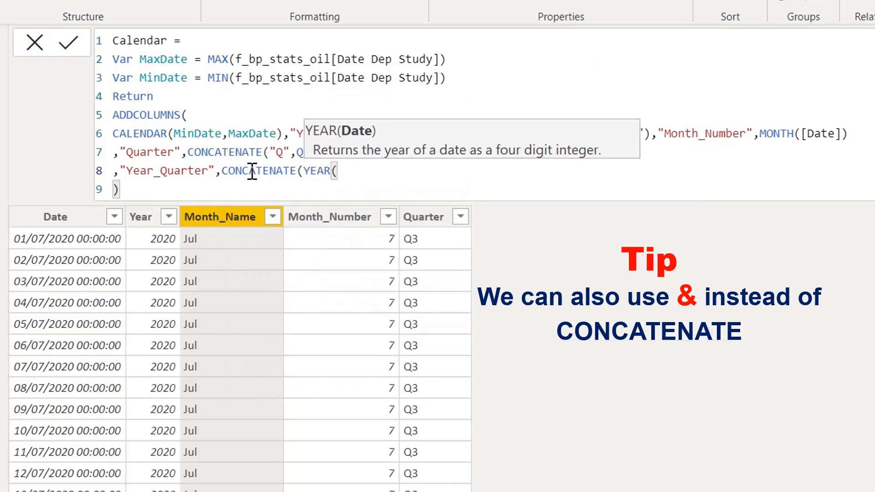
text(date)
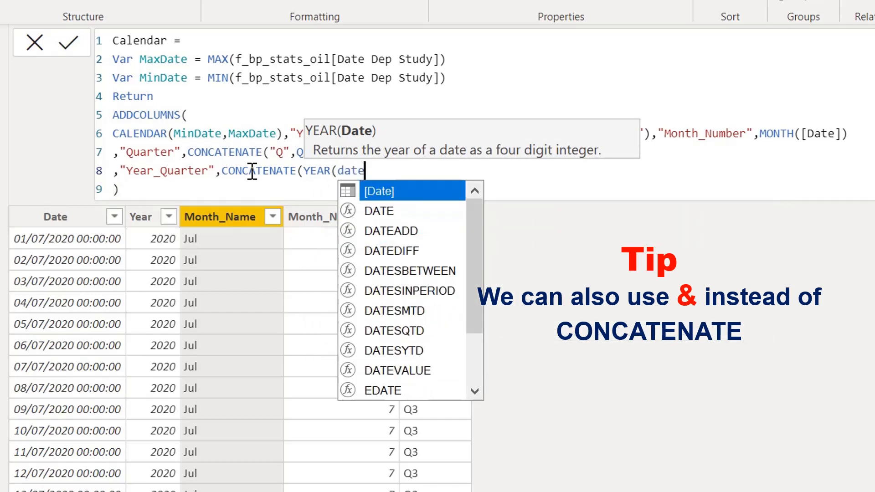
key(Tab)
text())
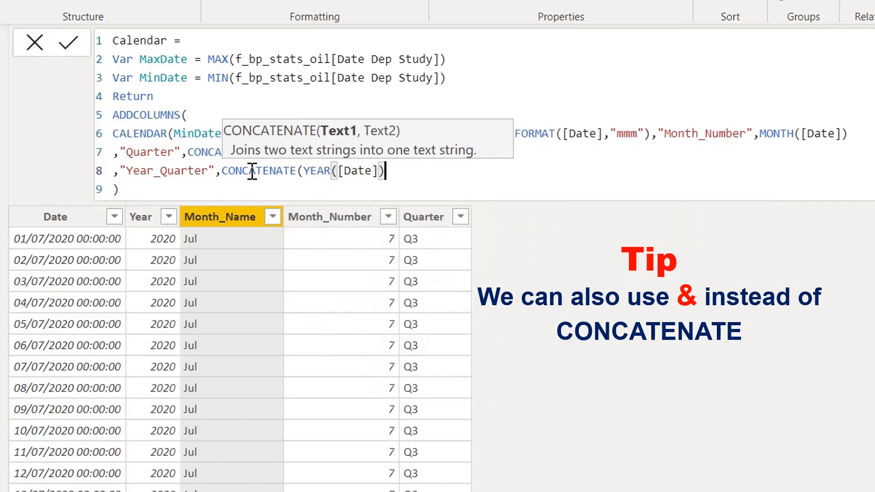
text(,)
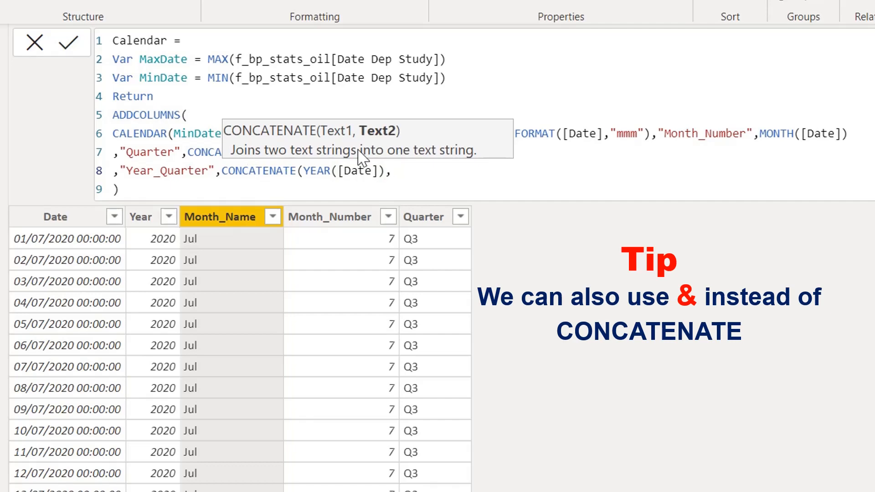
- Copy the Quarter column's CONCATENATE("Q",QUARTER([Date])) expression into the second argument of Year_Quarter and close the outer CONCATENATE
click(535, 157)
drag(425, 150, 189, 151)
key(ctrl+c)
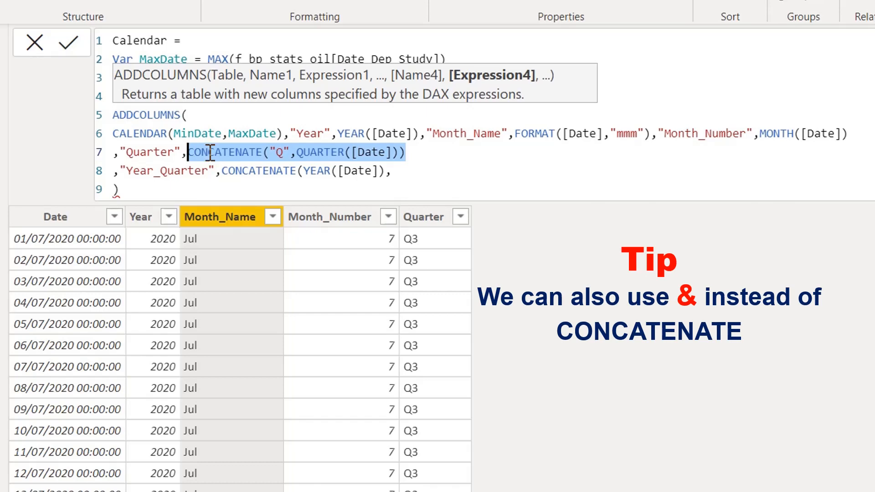
click(428, 174)
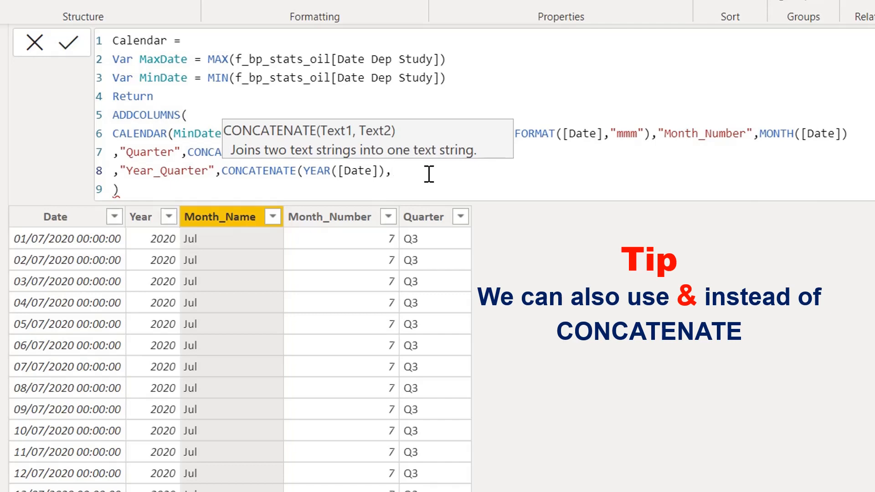
key(ctrl+v)
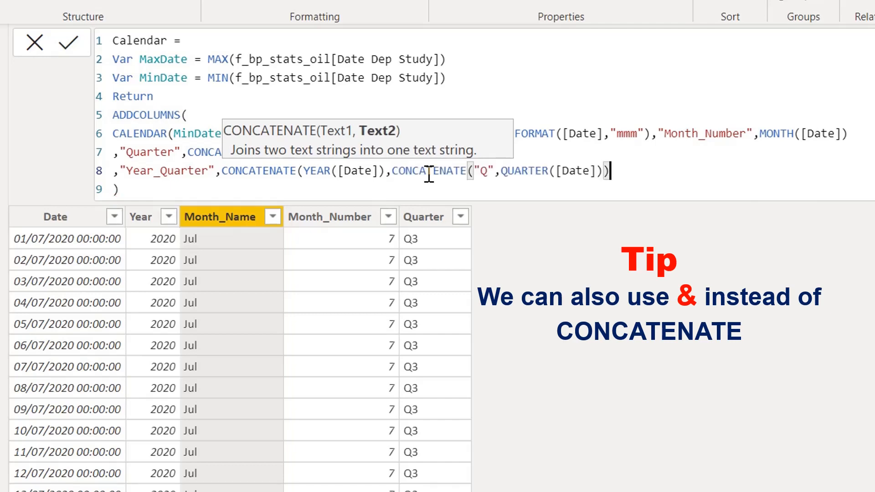
text())
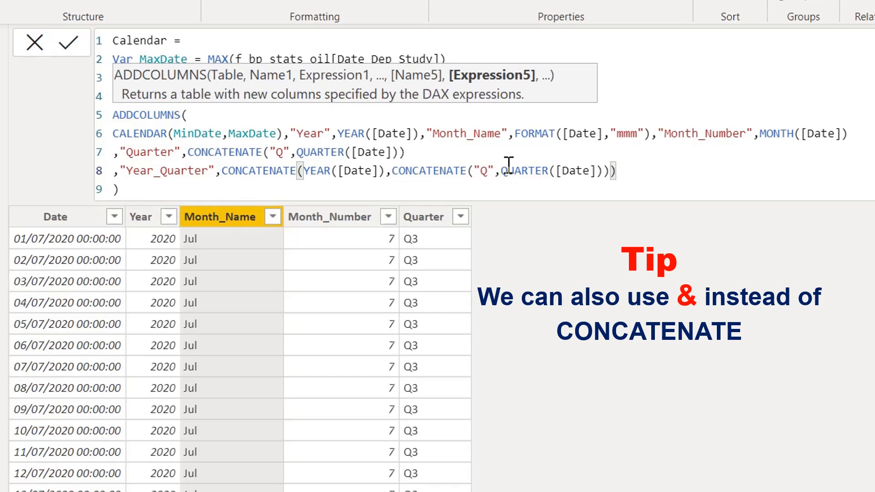
- Change the "Q" prefix in the Year_Quarter expression to "-Q" and apply the Calendar formula
click(481, 173)
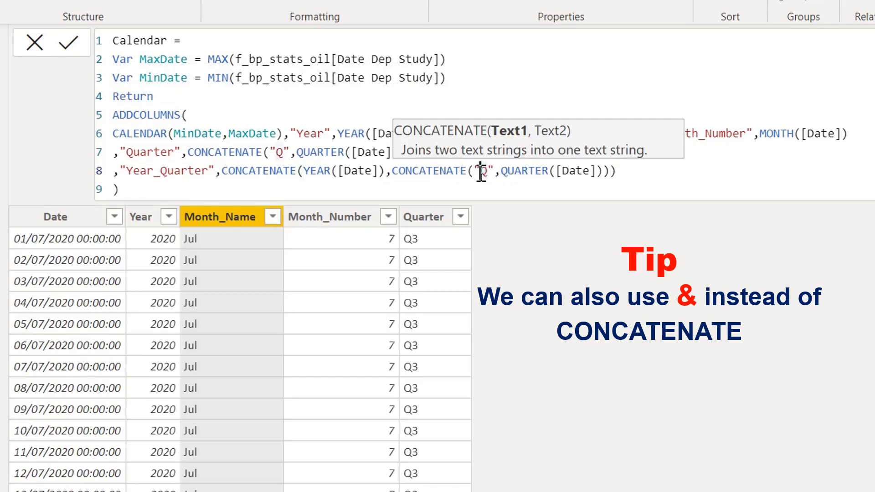
text(-)
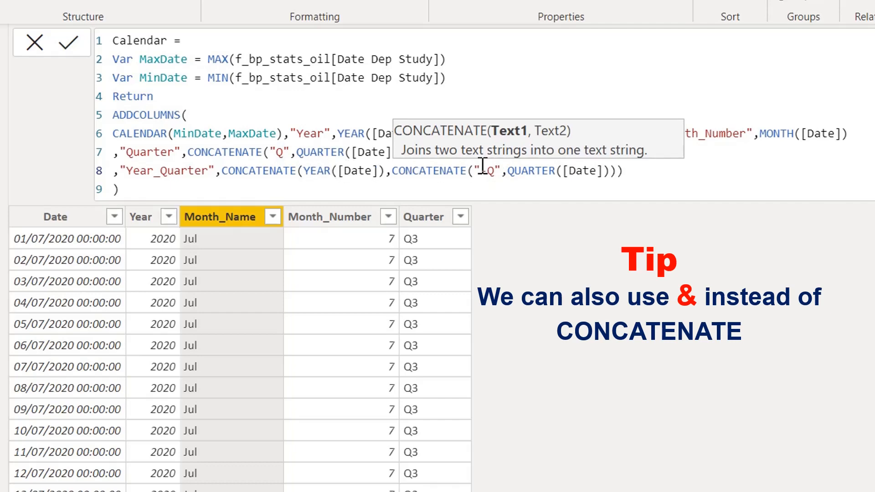
click(626, 172)
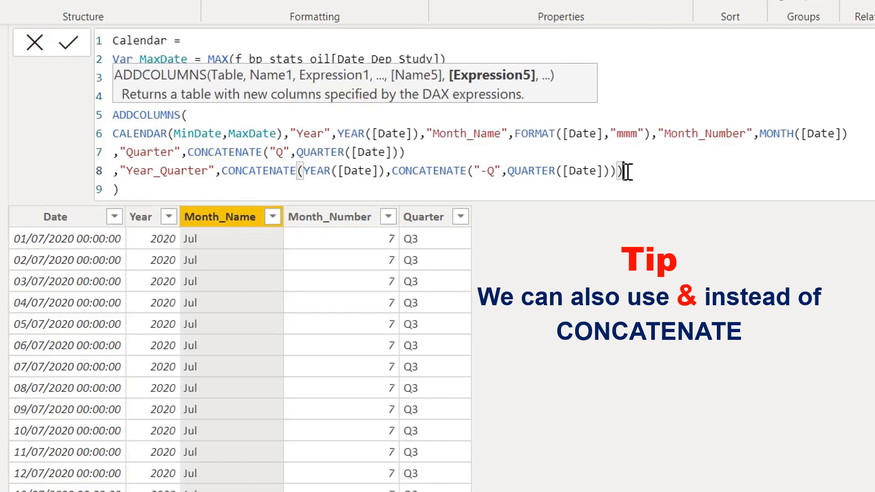
click(628, 172)
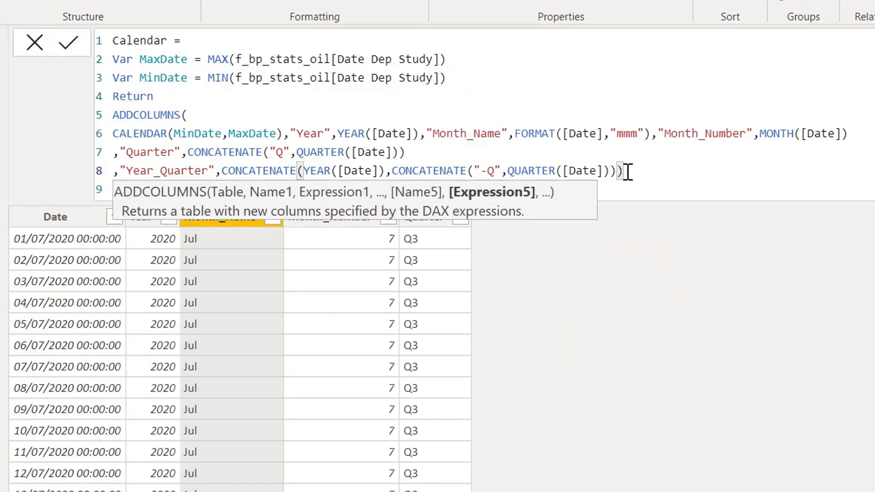
key(Return)
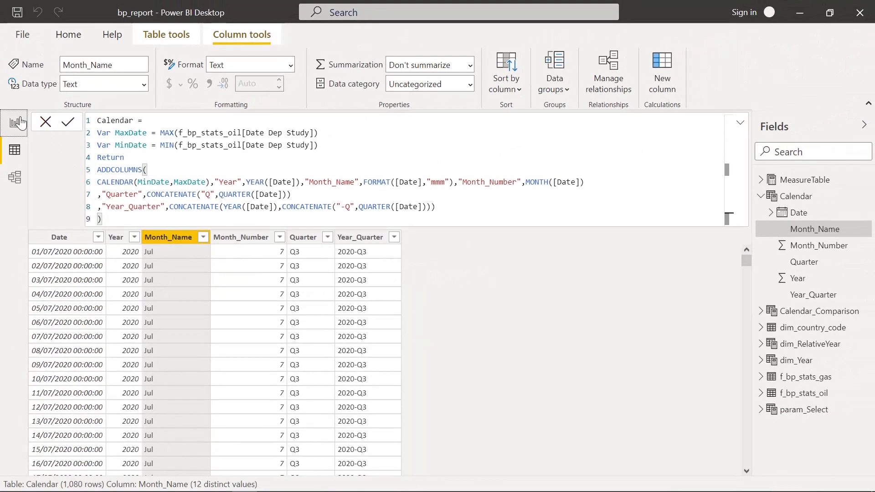
- Add a table visual of the Calendar table's Year_Quarter field beside the Month_Name table on the report page
click(15, 124)
drag(823, 296, 351, 180)
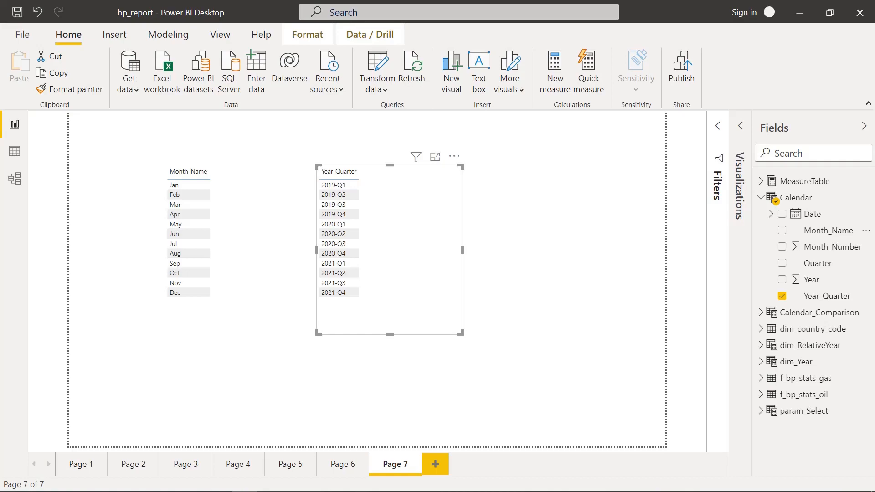
- Add a line after Year_Quarter in the Calendar table's formula that names a new column "Year_Month"
click(15, 151)
click(481, 210)
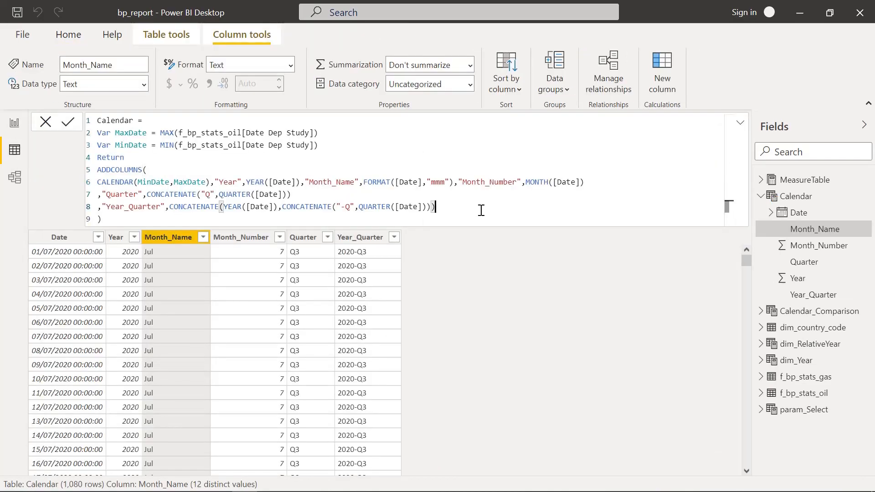
key(alt+Return)
key(alt+Return)
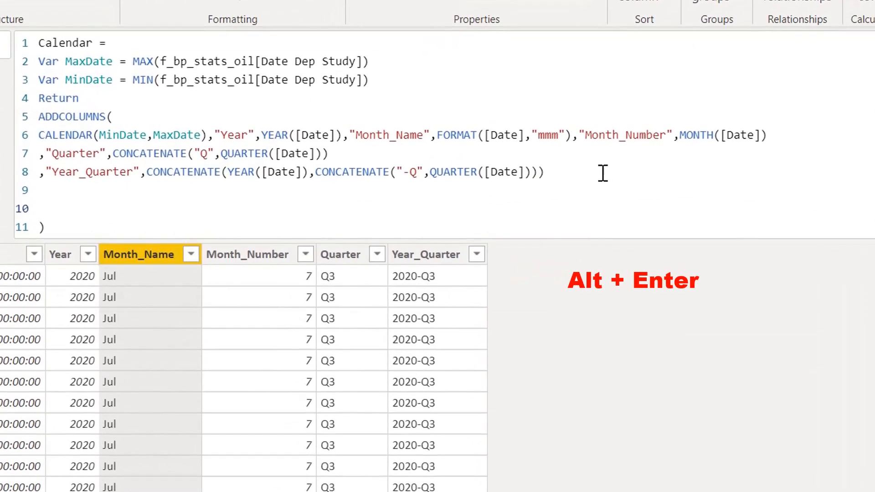
key(Up)
text(,)
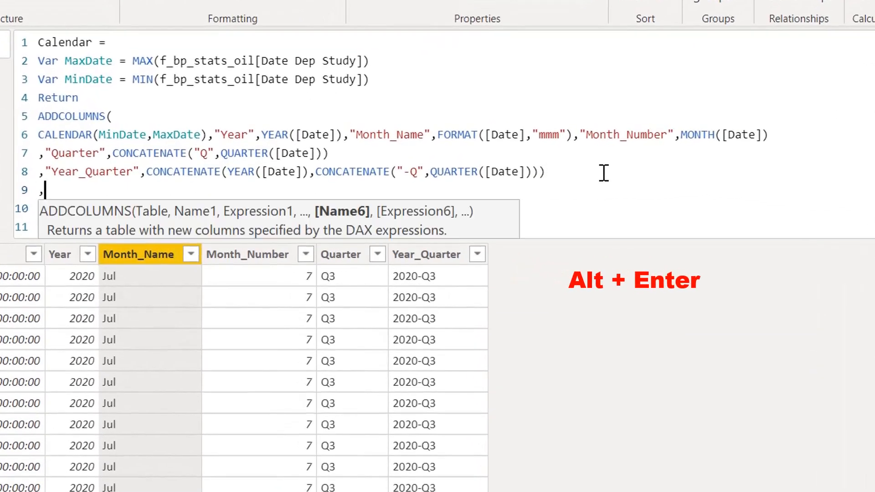
text(")
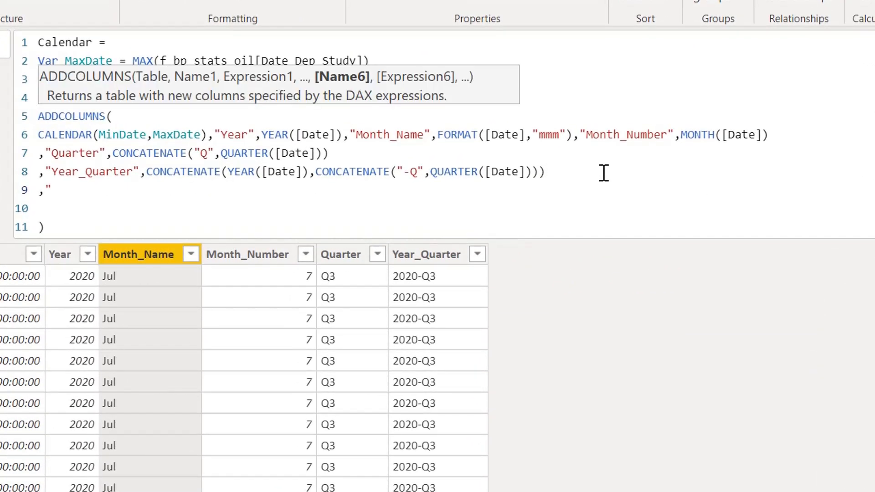
text(Year_Month",)
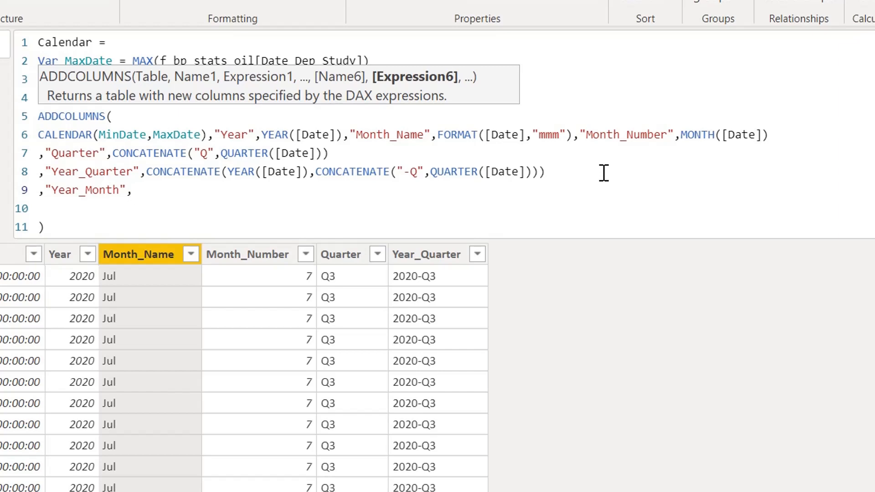
text(con)
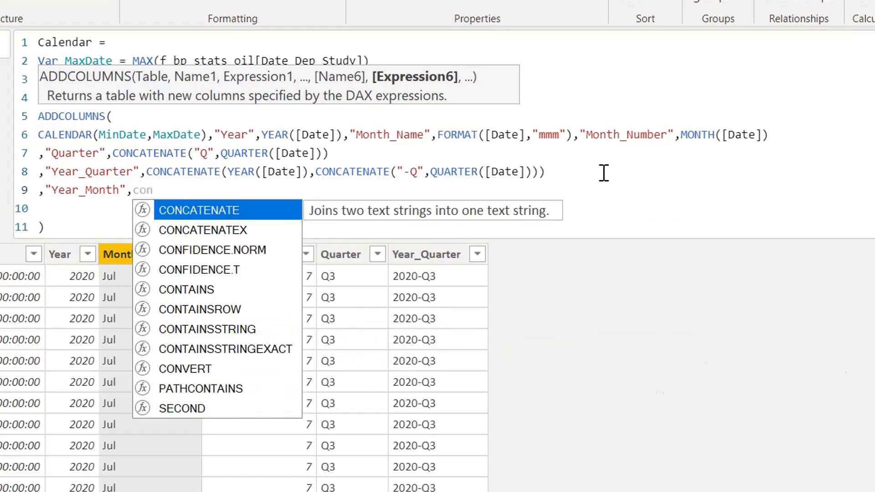
- Begin the Year_Month expression with CONCATENATE and supply YEAR([Date]) as its first argument
key(Tab)
text(year)
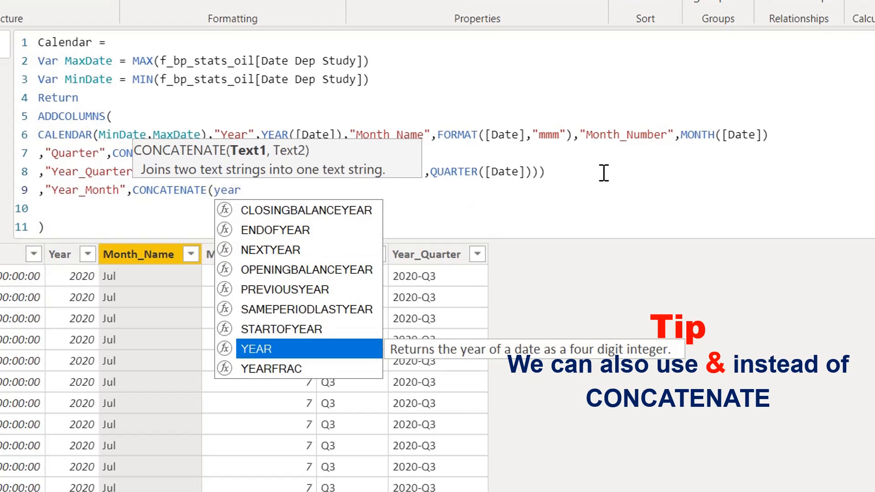
key(Tab)
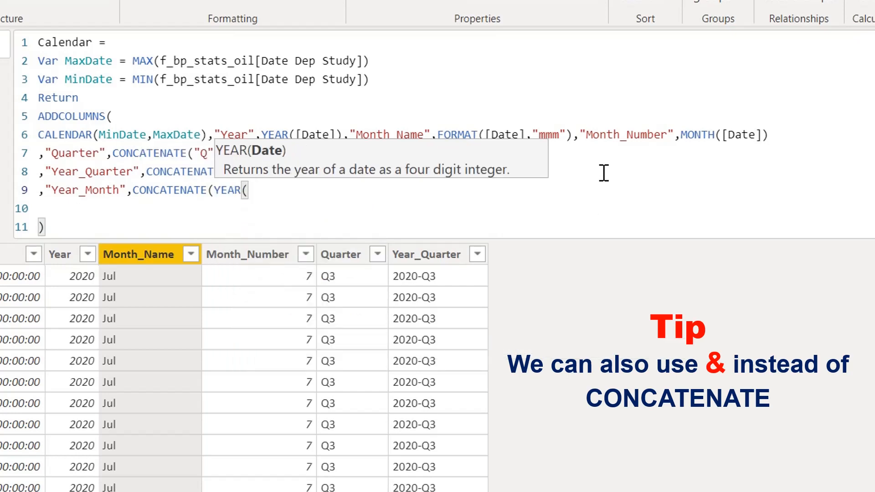
text(date)
key(Up)
key(Tab)
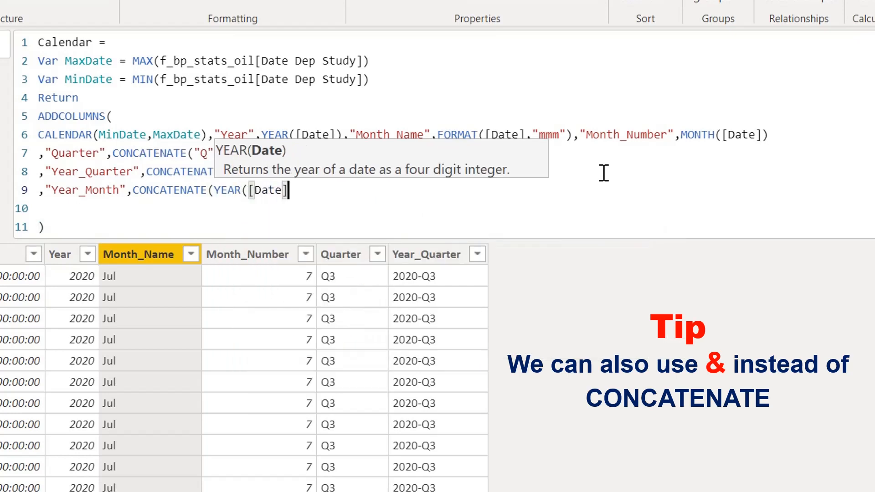
text(),)
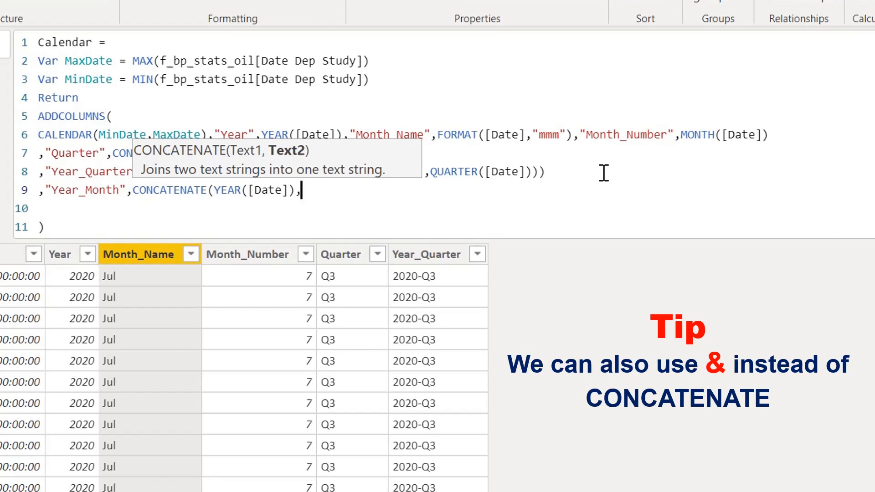
- Nest a second CONCATENATE as the next argument of Year_Month, with "-" as its first text
text(con)
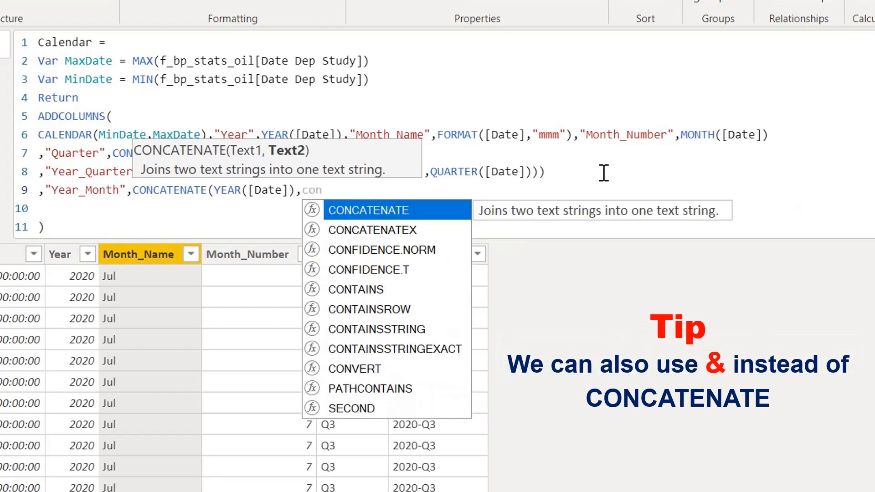
key(Tab)
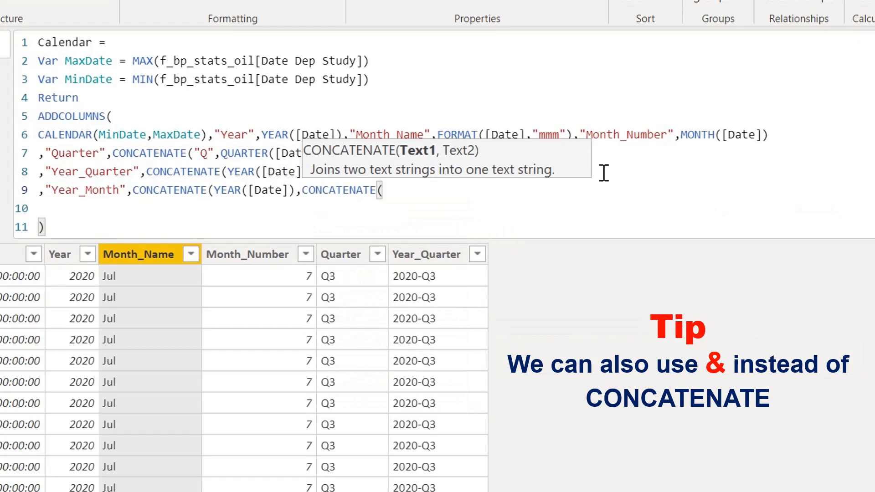
text("-",)
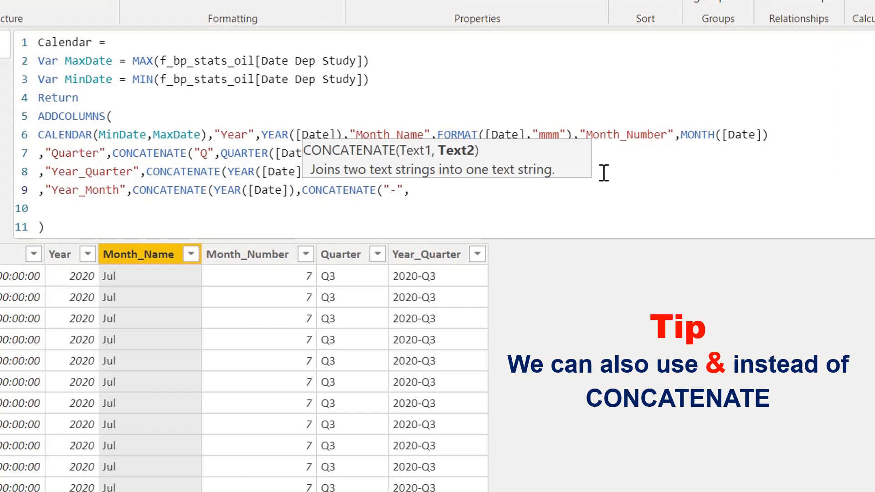
text(fo)
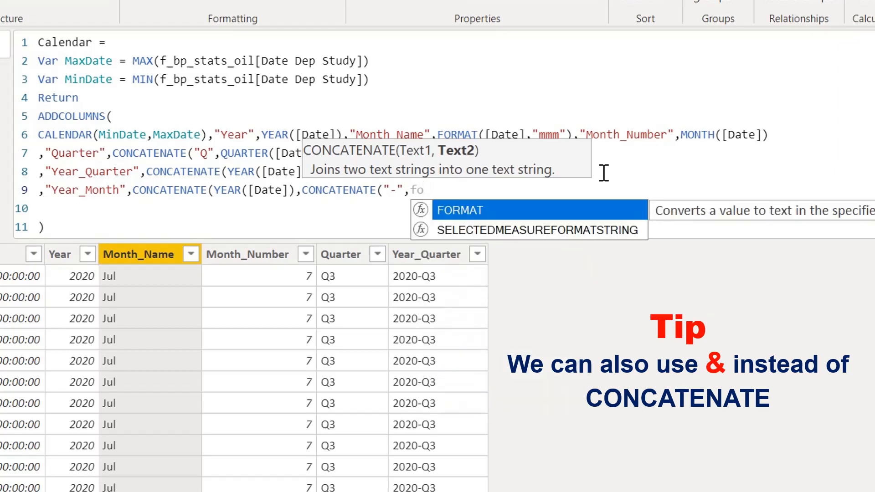
- Supply FORMAT([Date],"mmm") as the second text of the nested CONCATENATE in Year_Month
key(Tab)
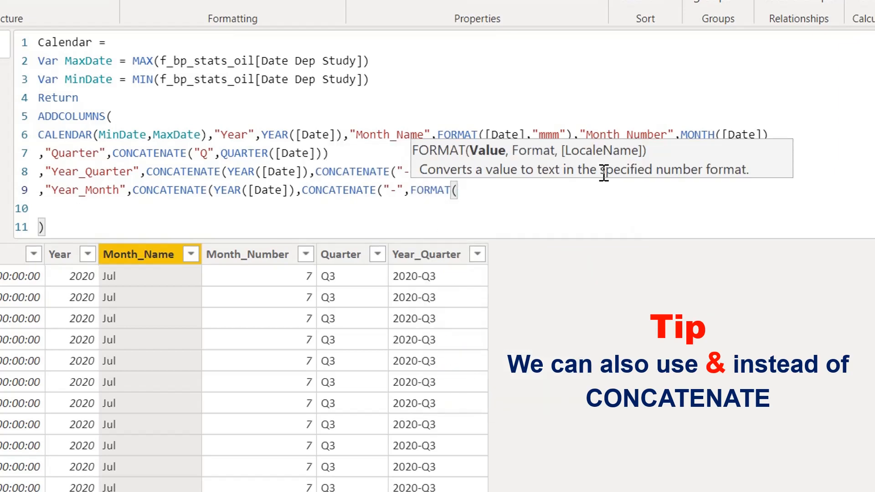
text(da)
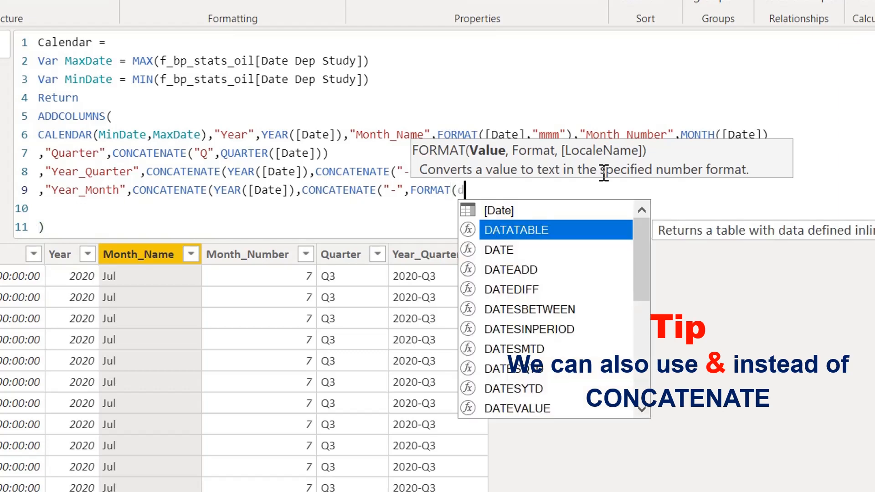
key(Up)
key(Up)
key(Up)
key(Up)
key(Up)
key(Up)
key(Up)
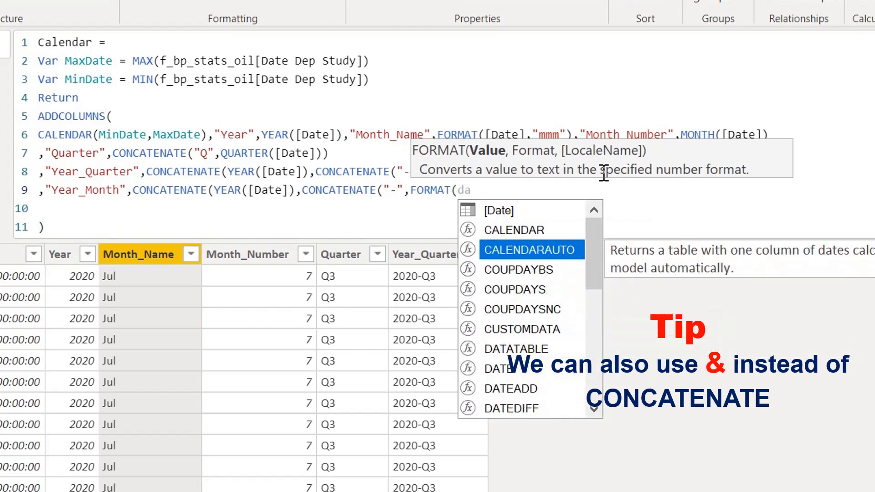
key(Tab)
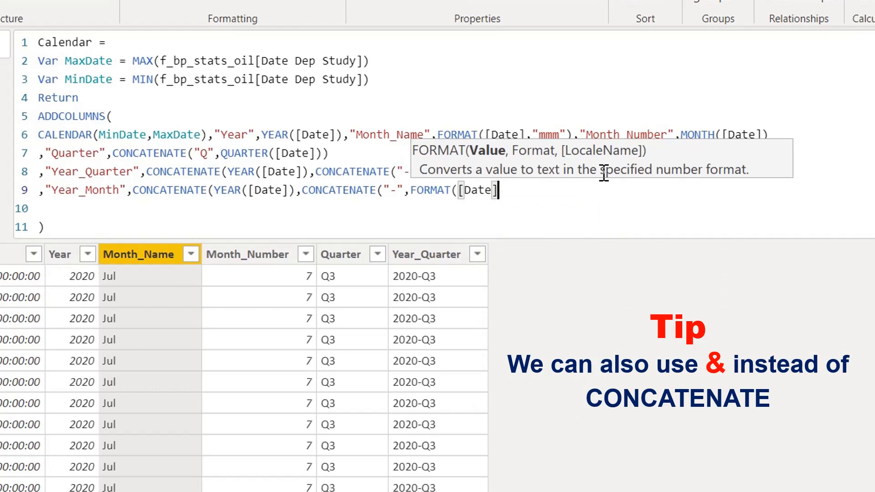
text(,"mmm")
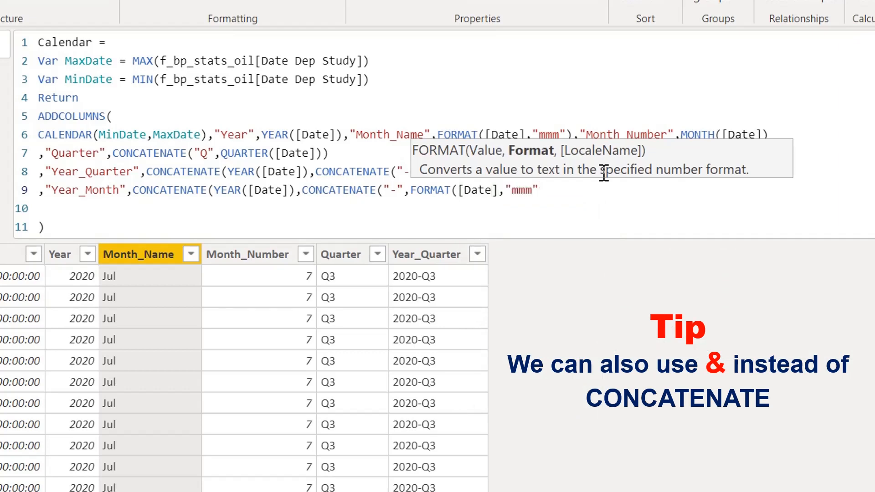
text()))
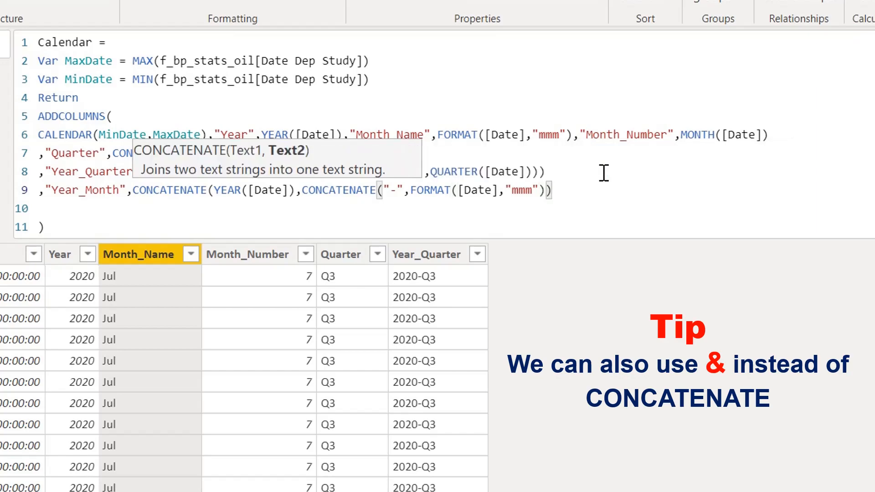
text())
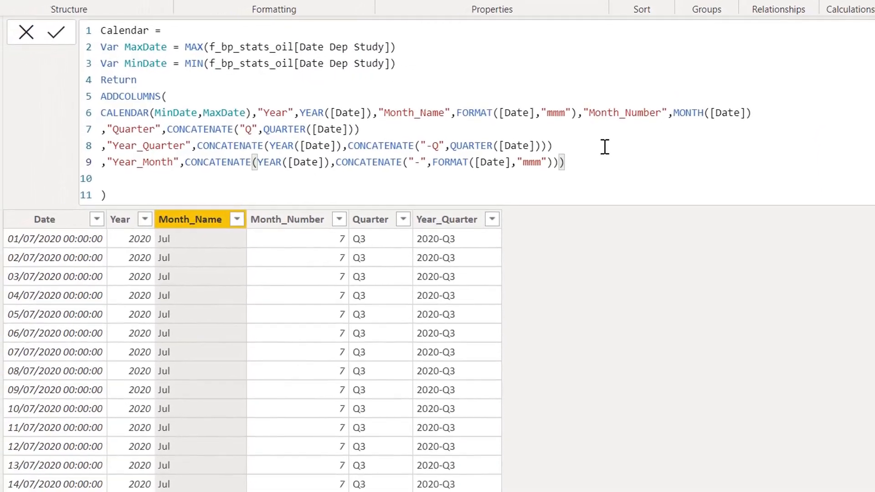
- Close both CONCATENATE calls of Year_Month and apply the Calendar formula
key(Return)
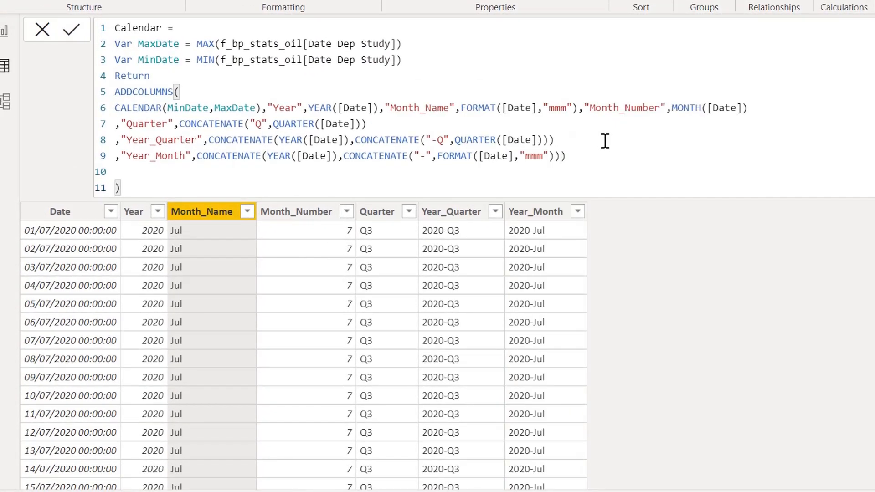
- Add a table visual of the Calendar table's Year_Month field beside the Year_Quarter table and check the order of its rows
click(3, 31)
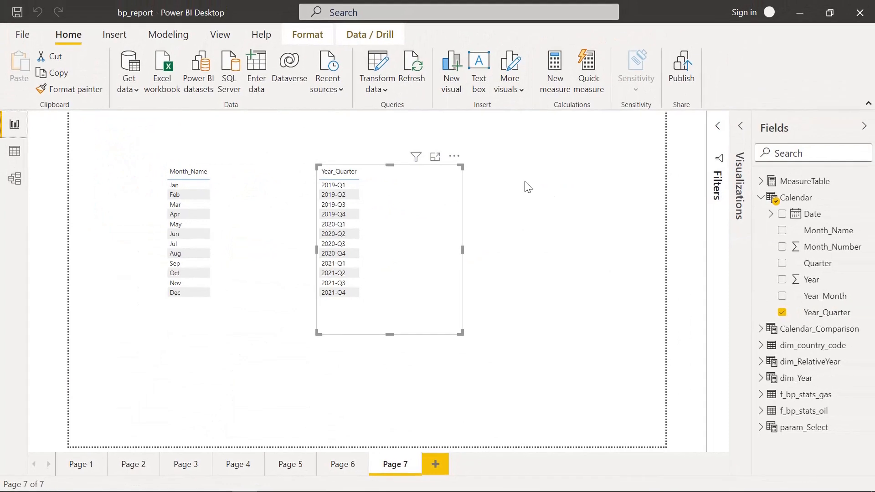
click(544, 180)
drag(828, 295, 539, 173)
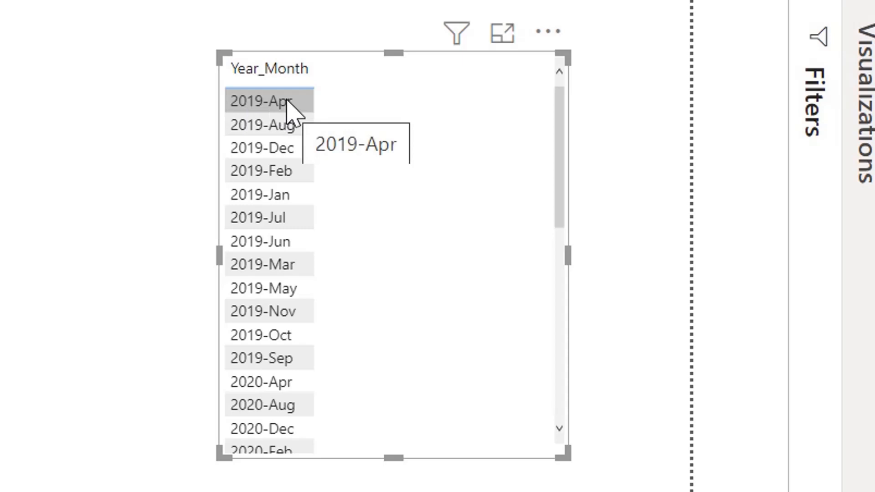
scroll(251, 399, down, 5)
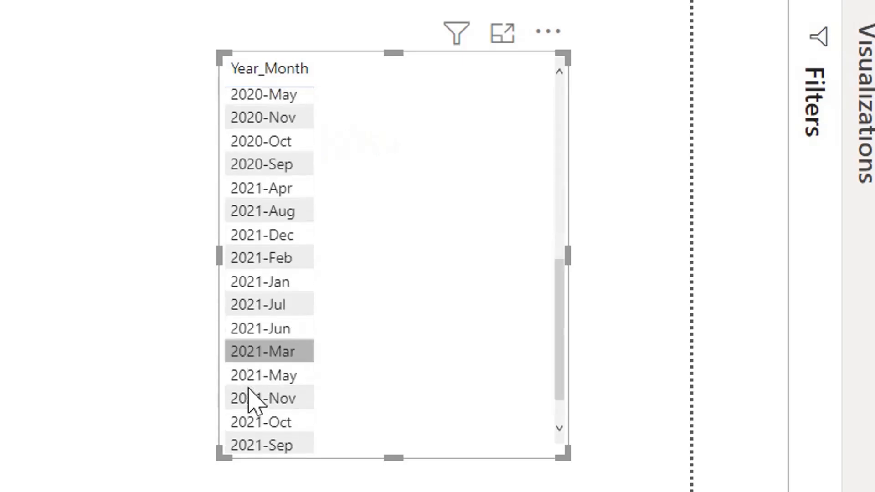
scroll(251, 403, up, 4)
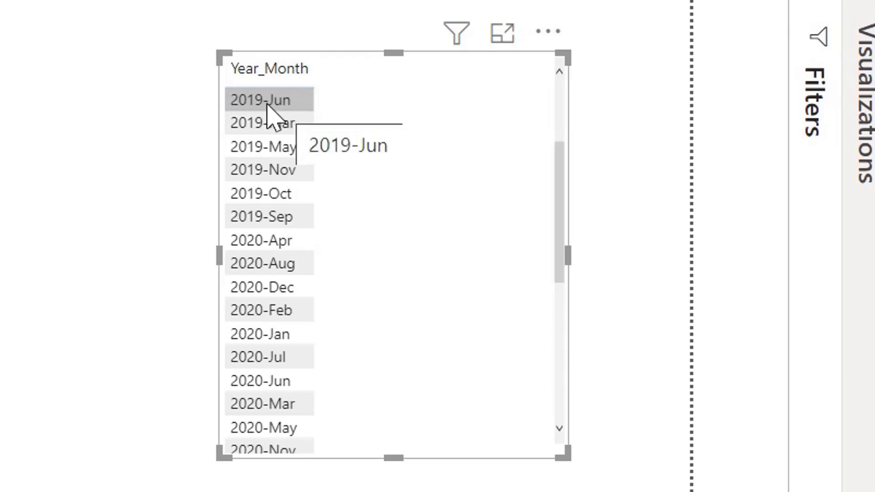
scroll(267, 105, up, 2)
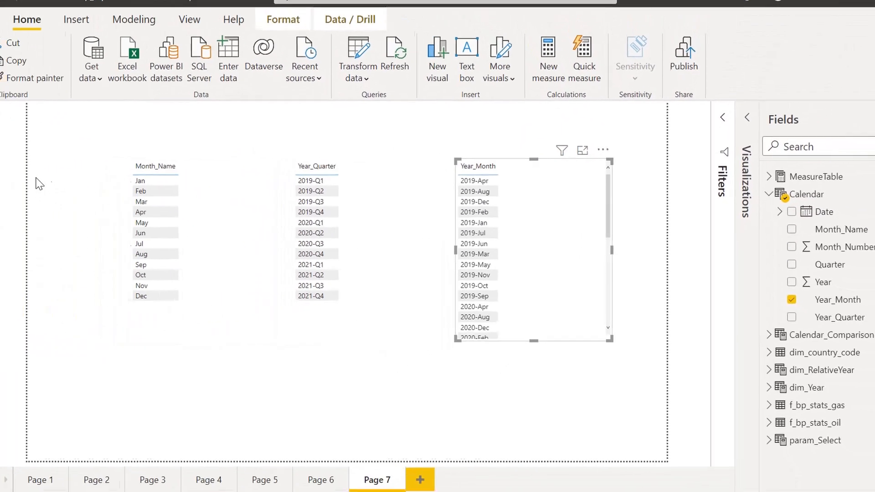
- Return to the Calendar table's data and add a column named "Sort_YM" on the empty formula line after Year_Month
click(14, 150)
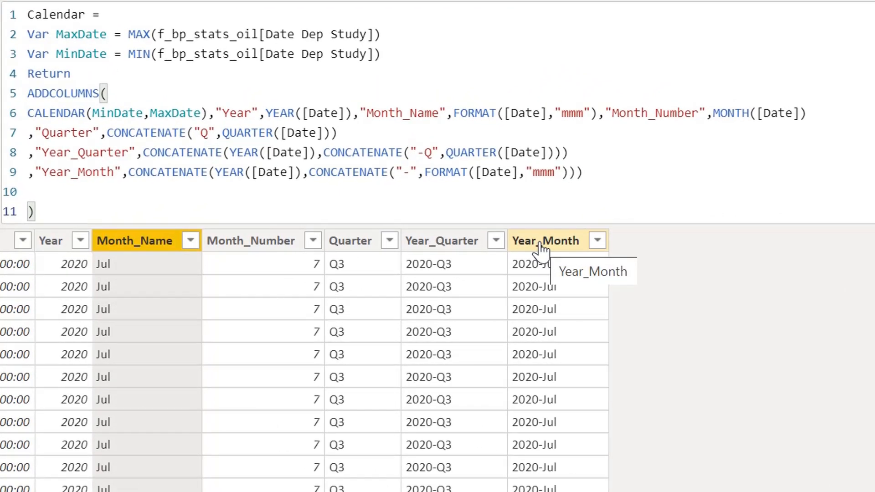
click(41, 191)
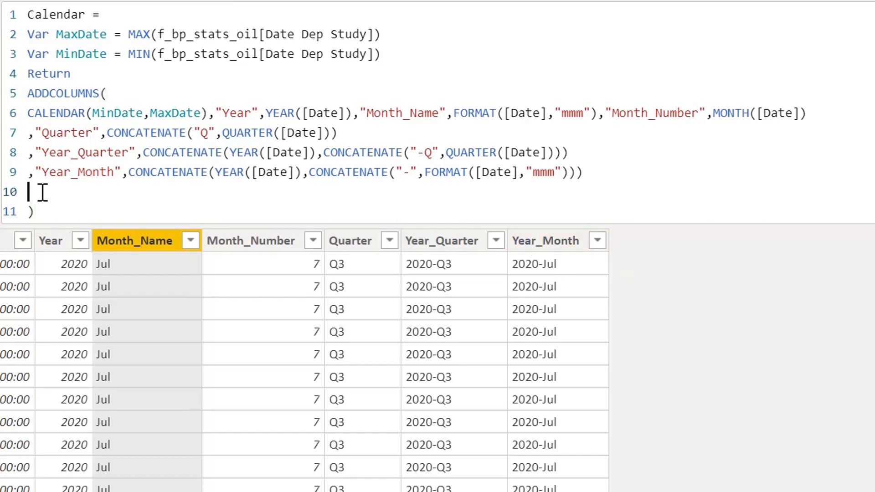
text(,"Sort)
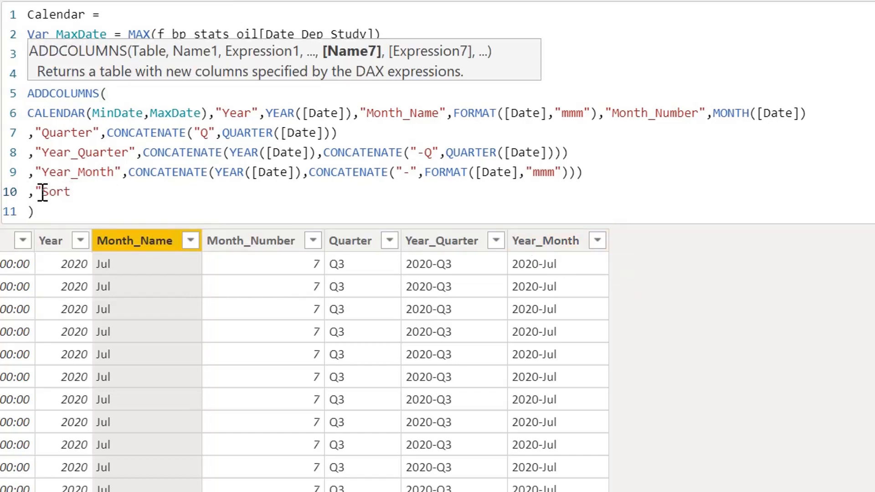
text(_YM",)
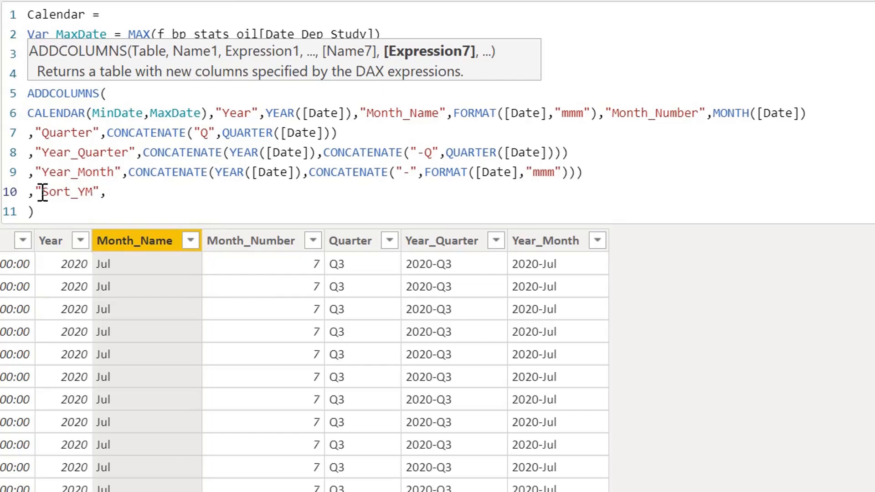
- Begin the Sort_YM expression with the year of [Date] multiplied by 100, as YEAR([Date])*100
text(y)
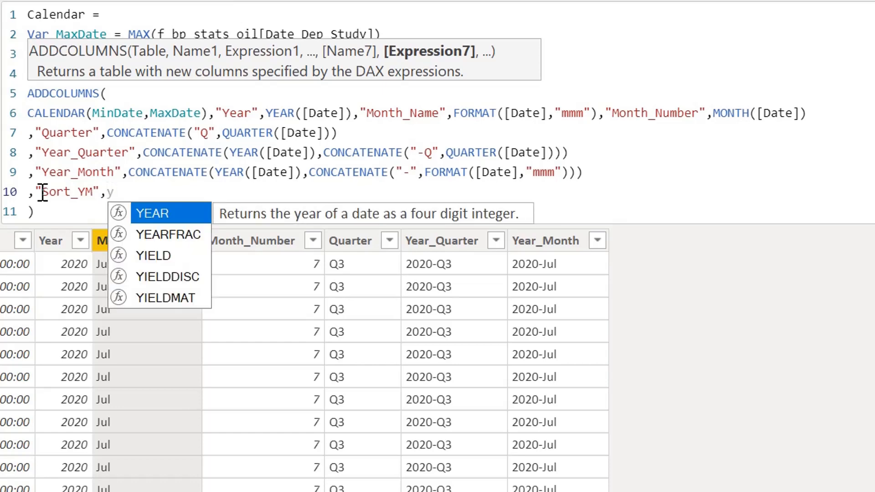
key(Tab)
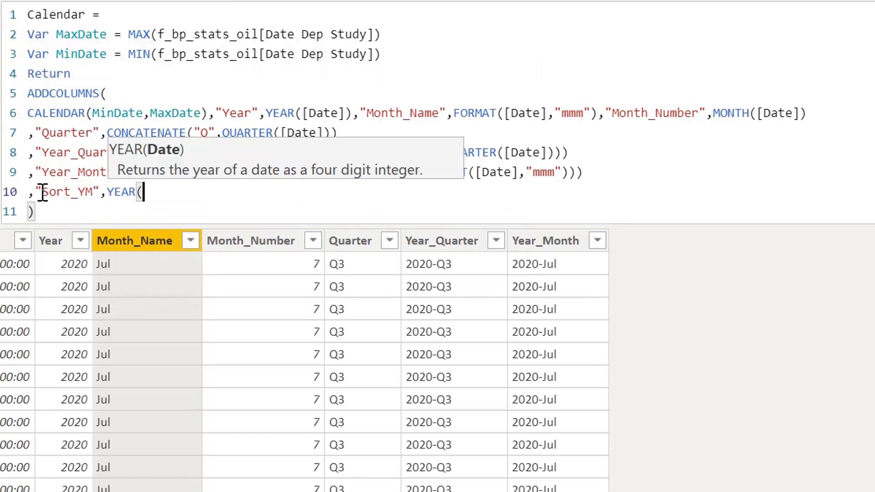
text(dat)
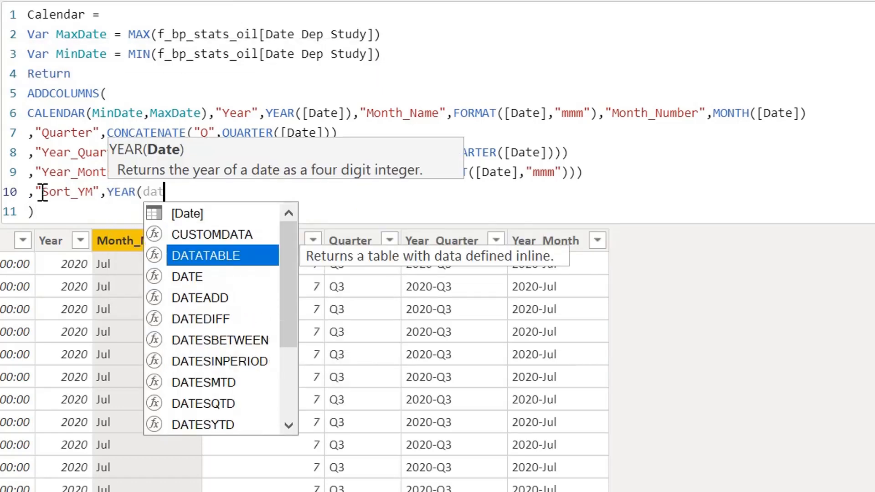
key(Tab)
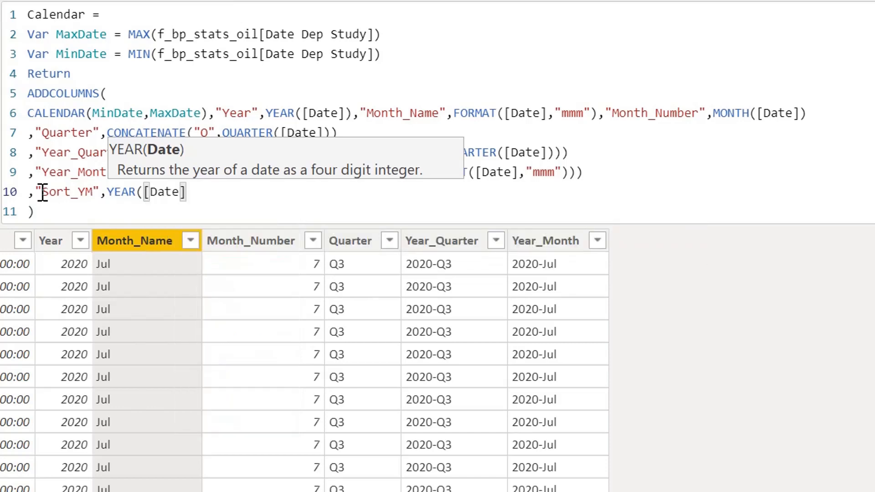
text())
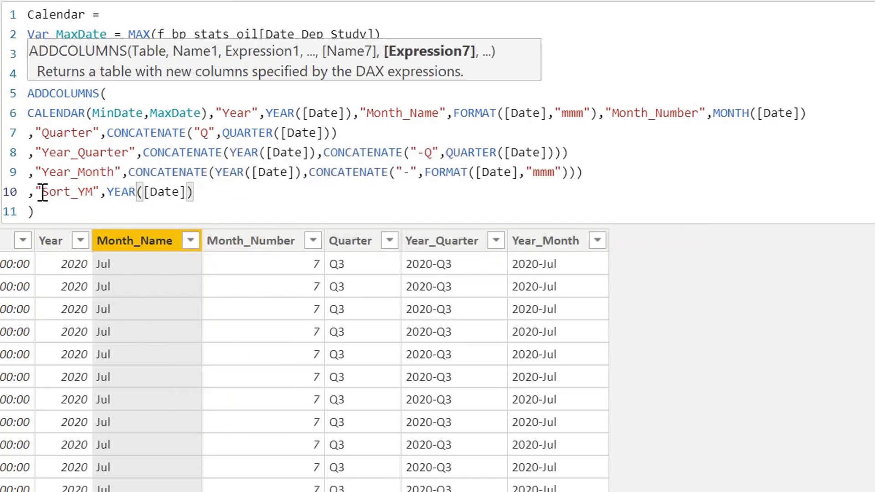
text(*100)
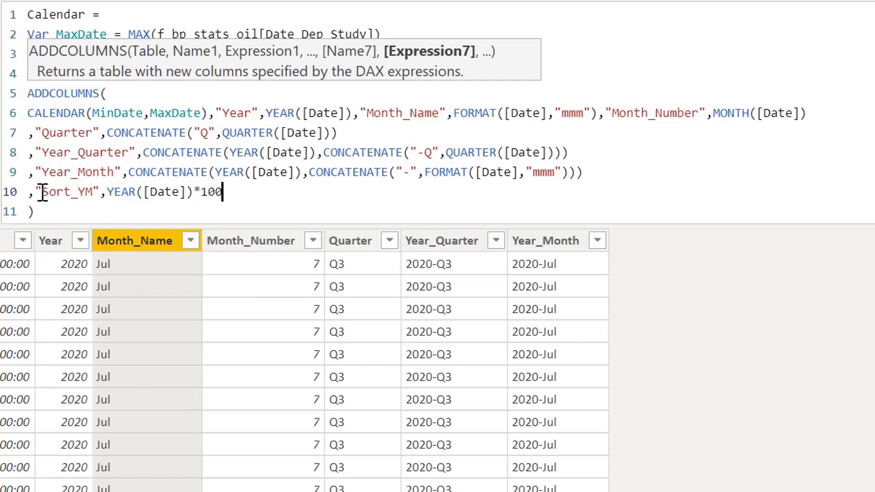
text(+MONTH()
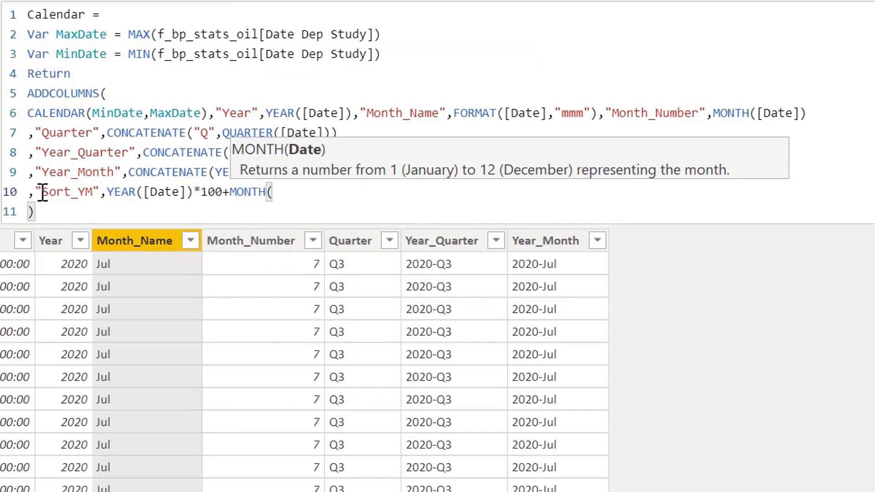
text(date)
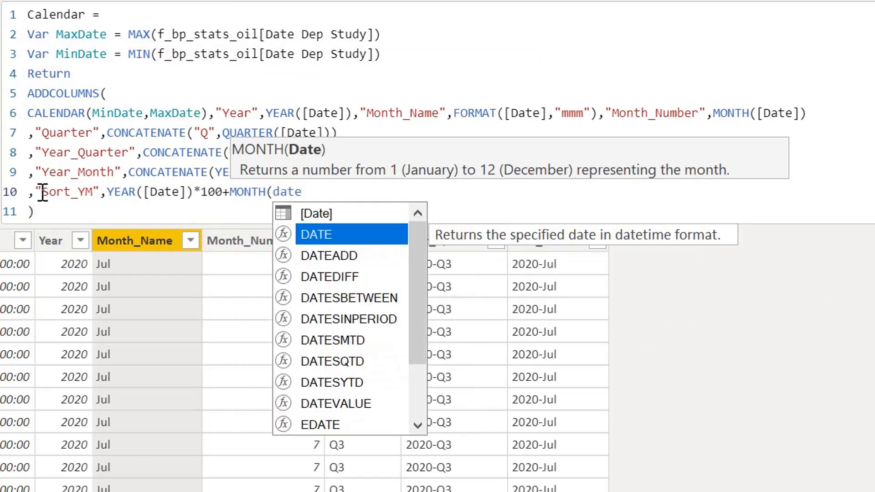
- Add the month number to the Sort_YM expression with +MONTH([Date]) and apply the Calendar formula
key(Up)
key(Tab)
text())
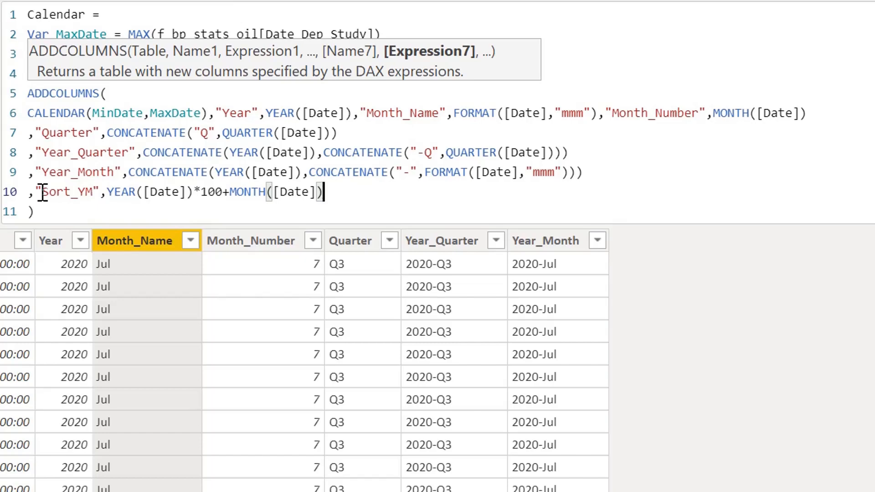
key(Return)
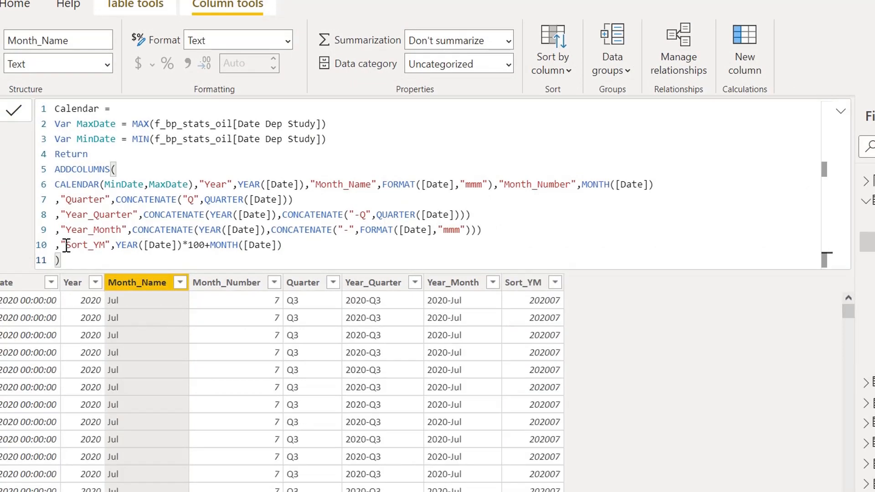
- Sort the Calendar table's Year_Month column by the Sort_YM column
click(455, 284)
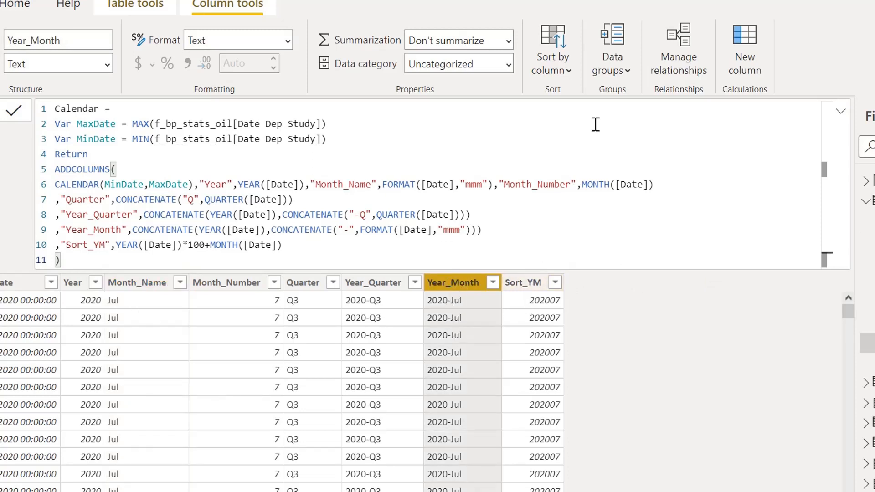
click(569, 70)
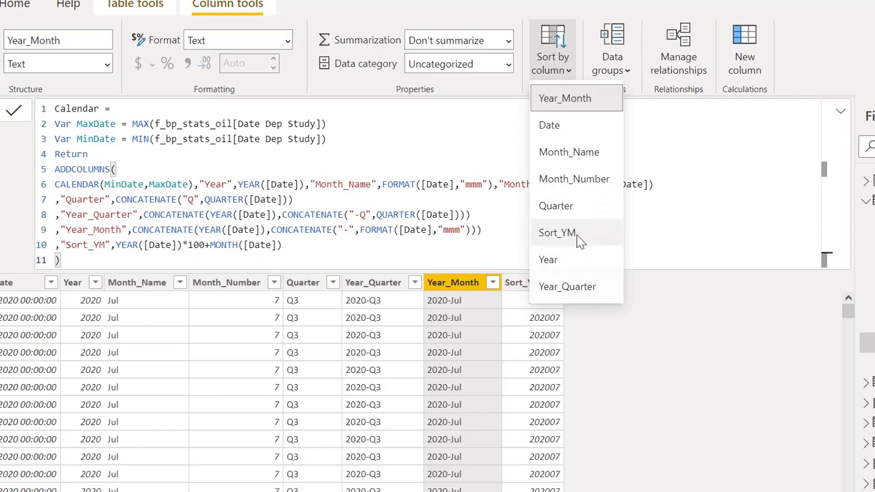
click(579, 241)
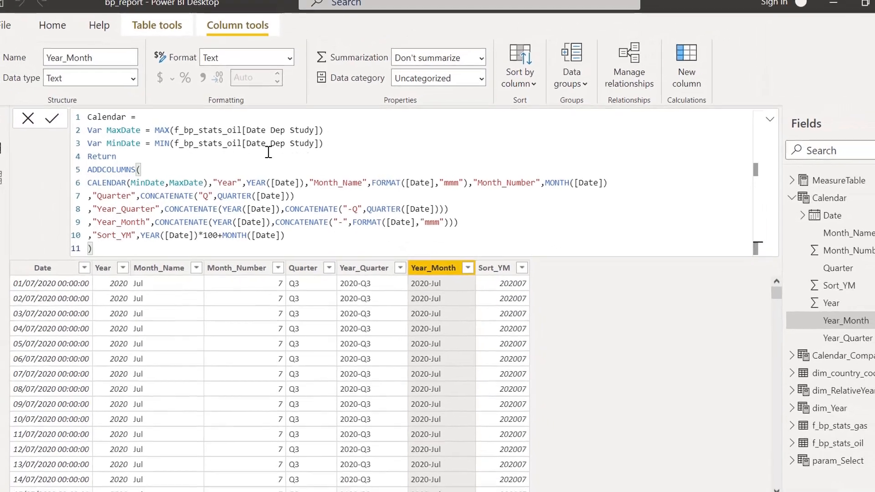
- Return to the report page and examine the order of the Year_Month table's rows from the first month to the last
click(14, 122)
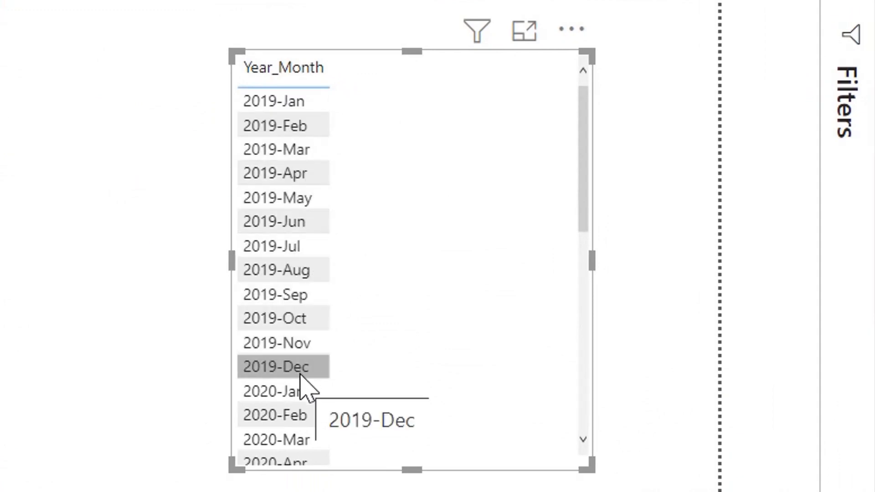
scroll(284, 371, down, 5)
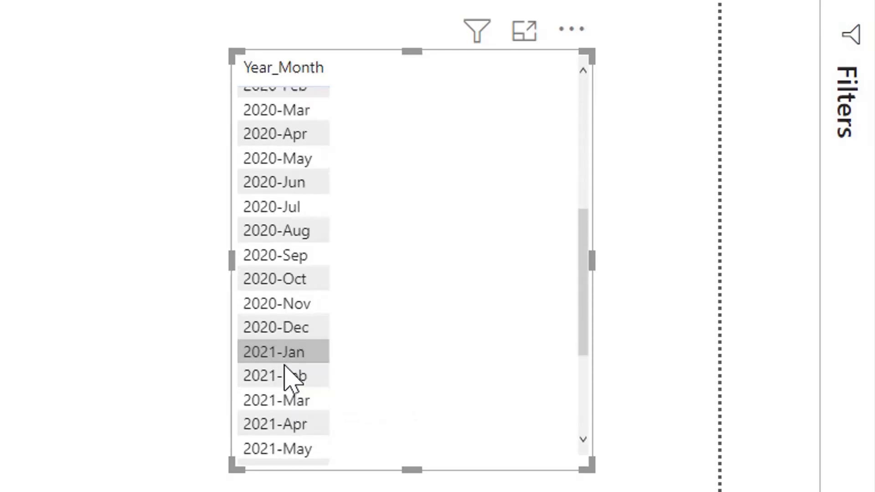
scroll(289, 376, up, 5)
scroll(296, 335, down, 4)
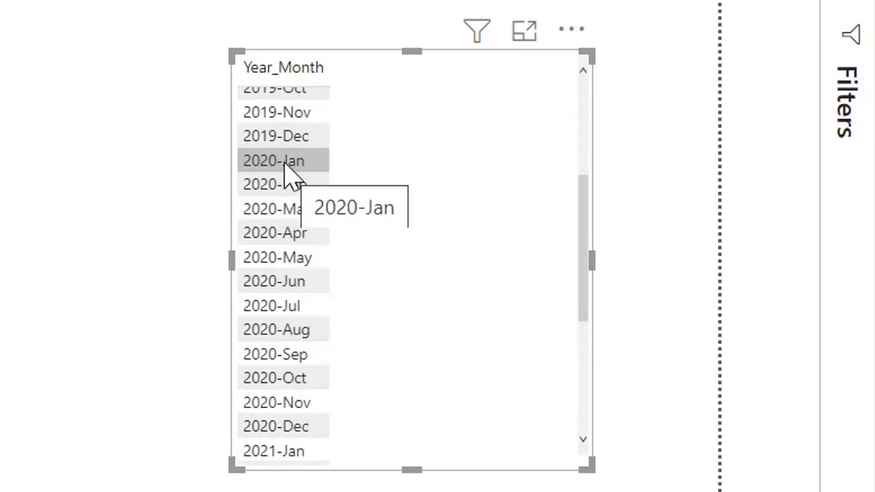
scroll(310, 405, down, 4)
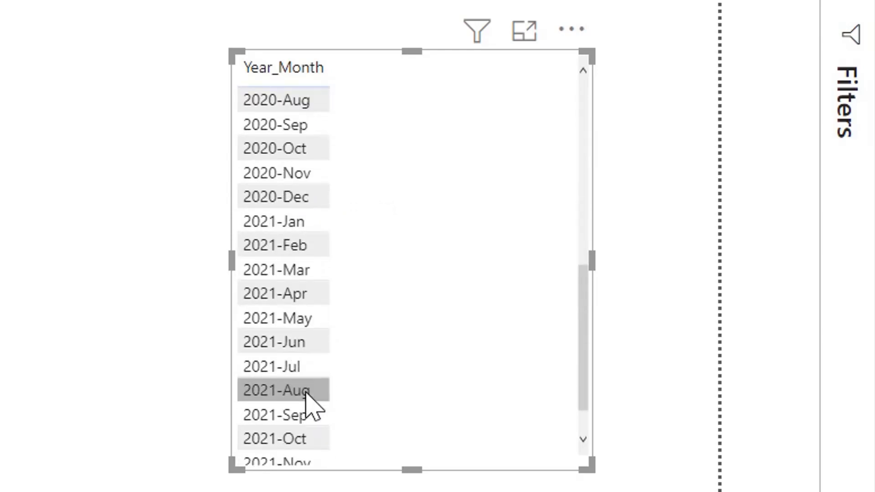
scroll(298, 287, down, 1)
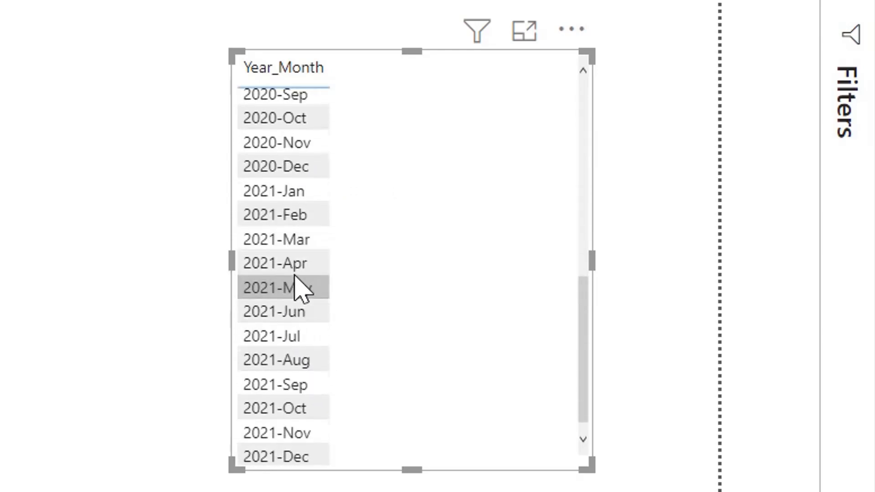
scroll(301, 287, up, 2)
scroll(296, 301, down, 2)
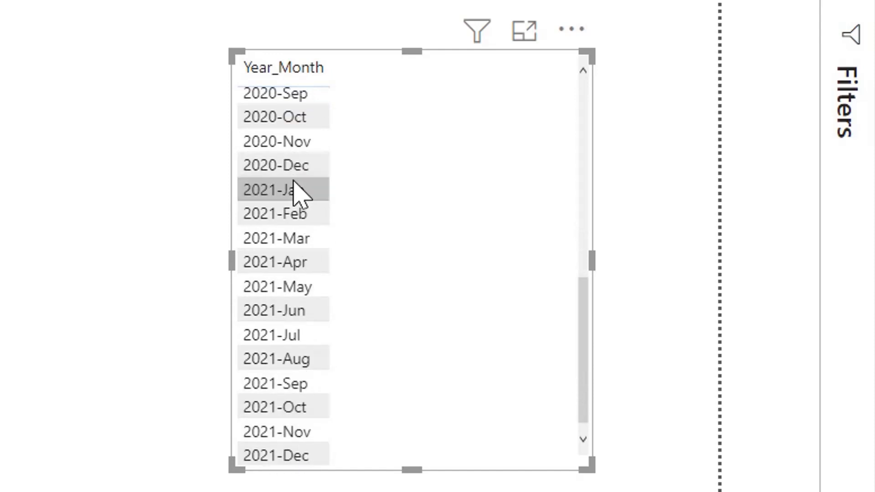
scroll(299, 190, up, 8)
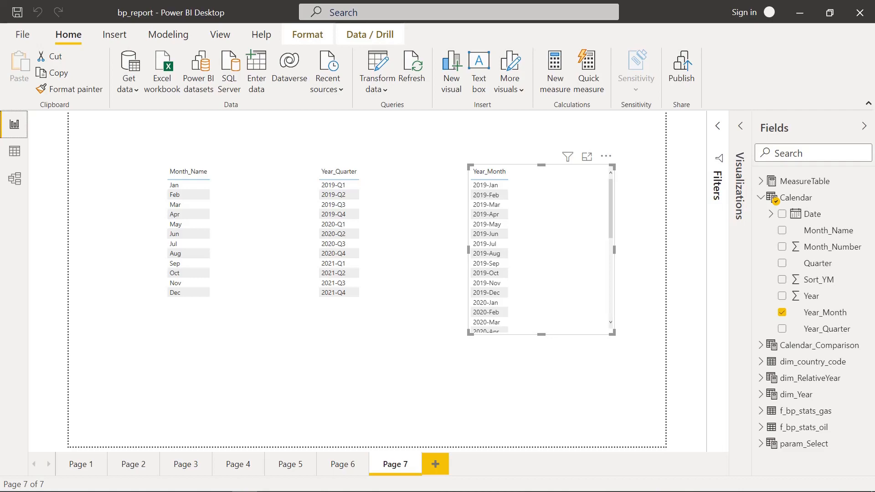
- Return to the Calendar table's data and create a new calculated column named WeekInMonth
click(14, 151)
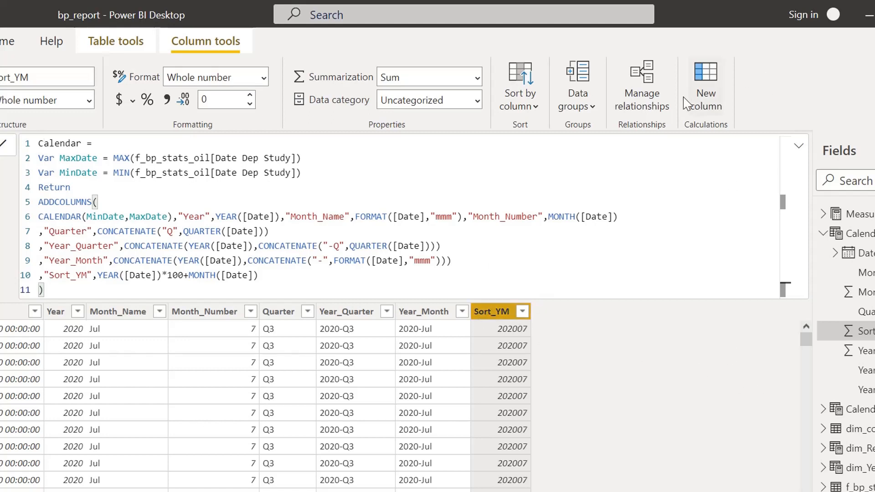
click(709, 87)
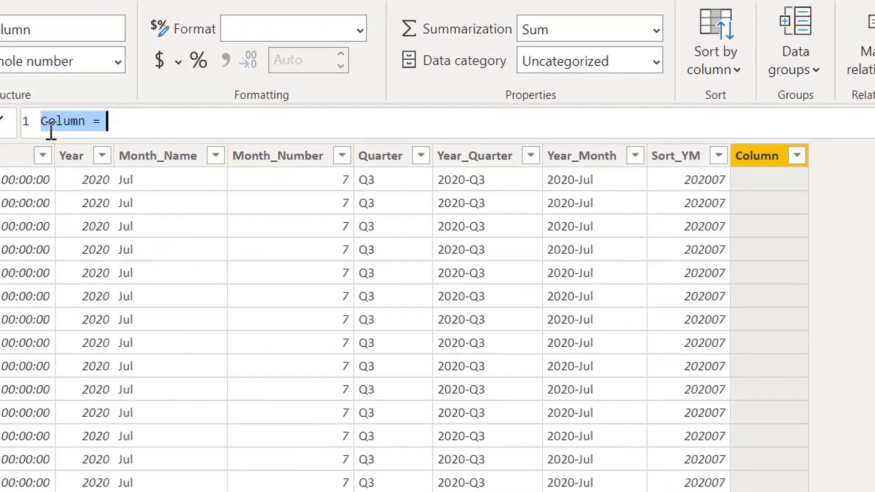
double_click(67, 128)
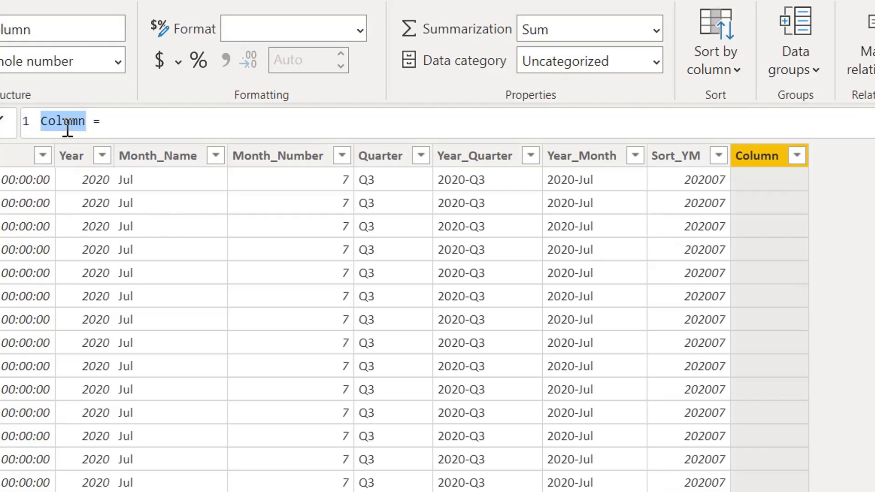
key(BackSpace)
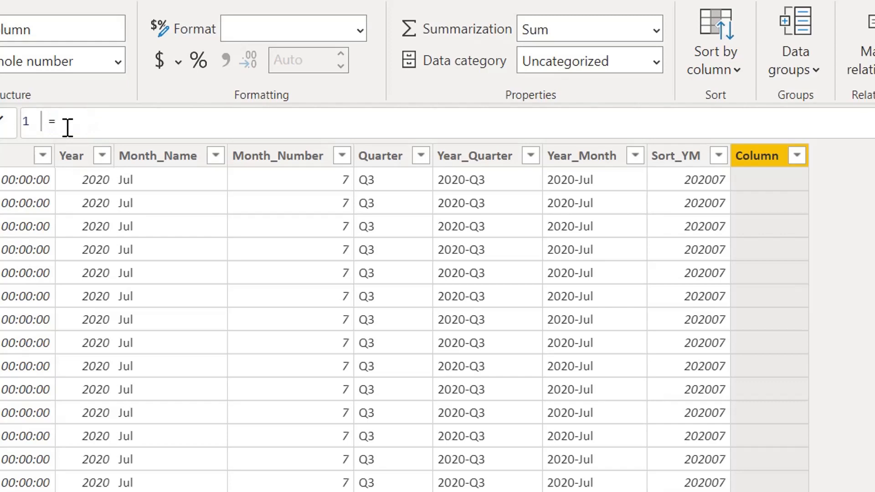
text(WeekIn )
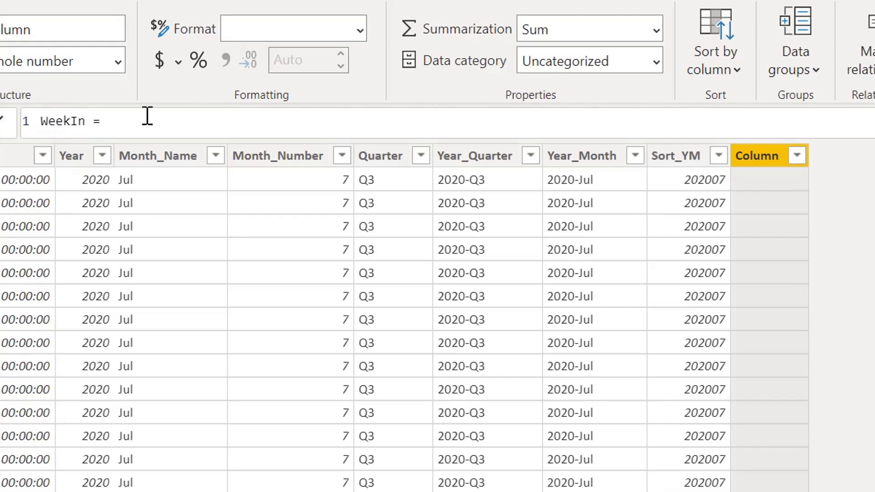
text(Month)
- Define WeekInMonth as WEEKNUM('Calendar'[Date]) and apply the column formula
key(Right)
key(Right)
text(week)
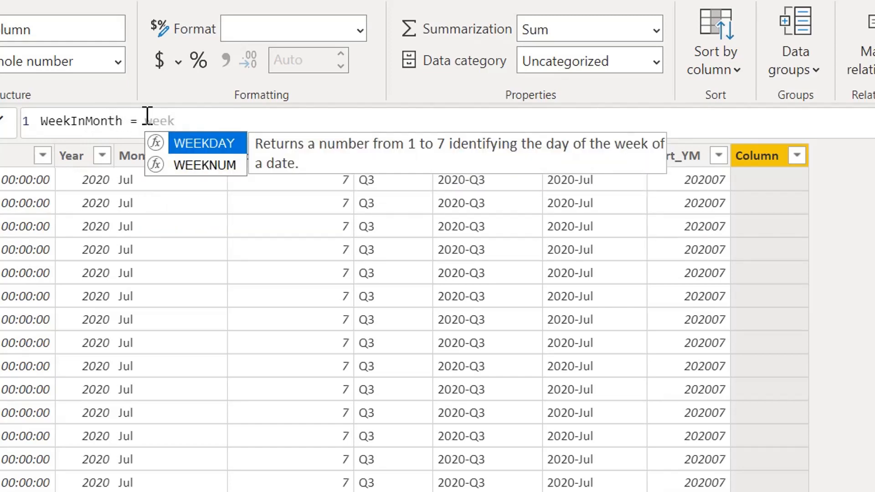
key(Down)
key(Tab)
text(()
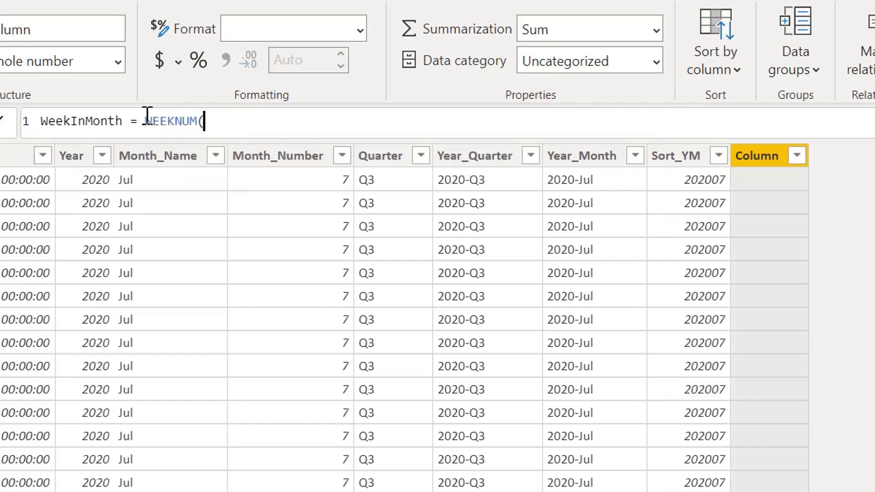
text(date)
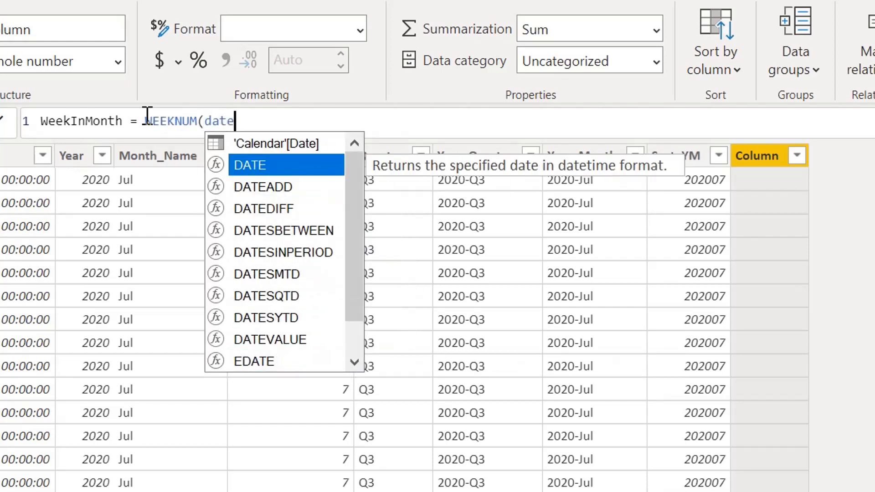
key(Up)
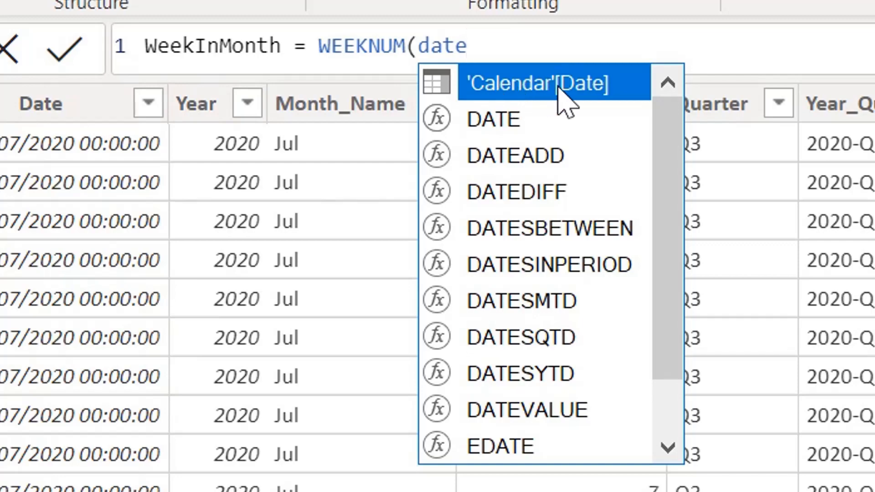
key(Tab)
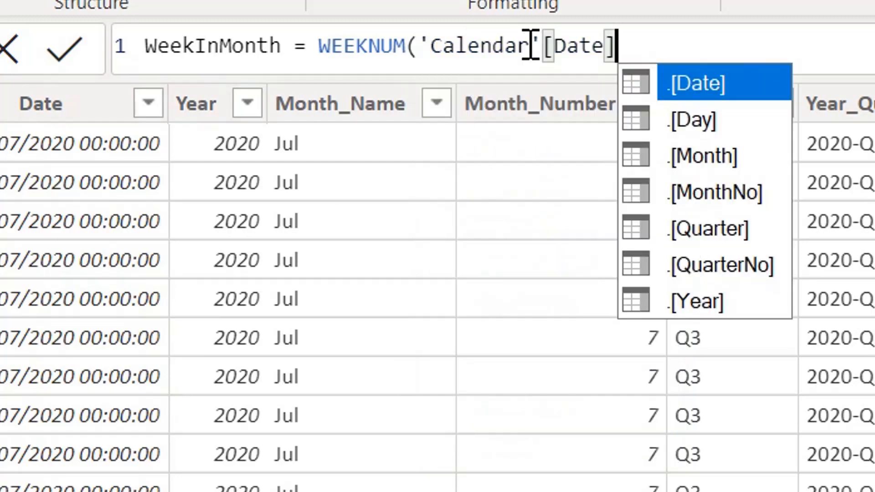
text())
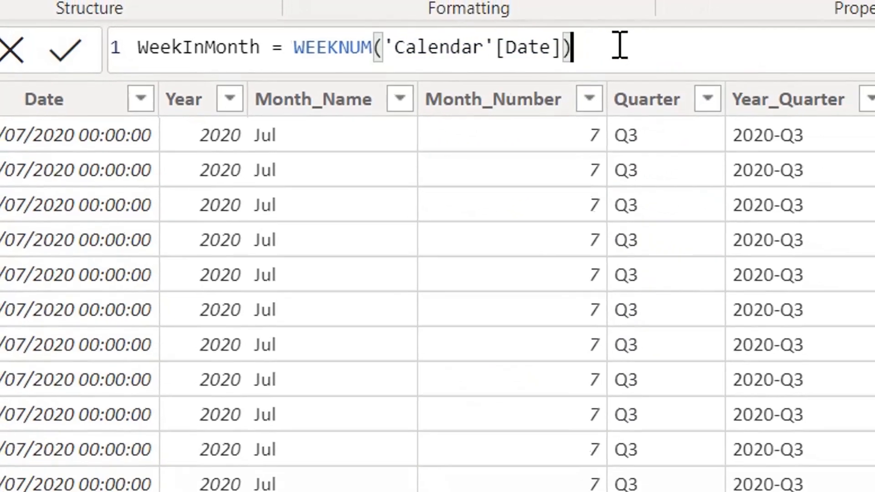
key(Return)
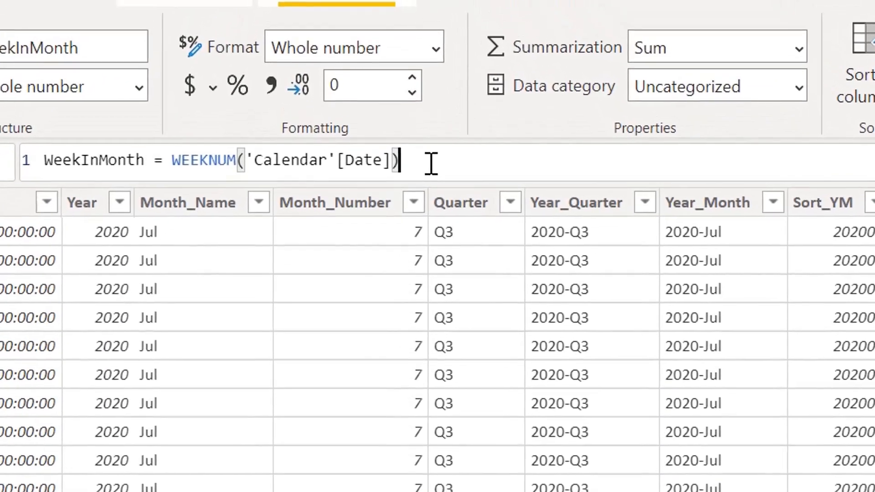
- Extend the WeekInMonth formula by subtracting WEEKNUM(STARTOFMONTH('Calendar'[Date])) from the existing WEEKNUM term and apply it
text(-)
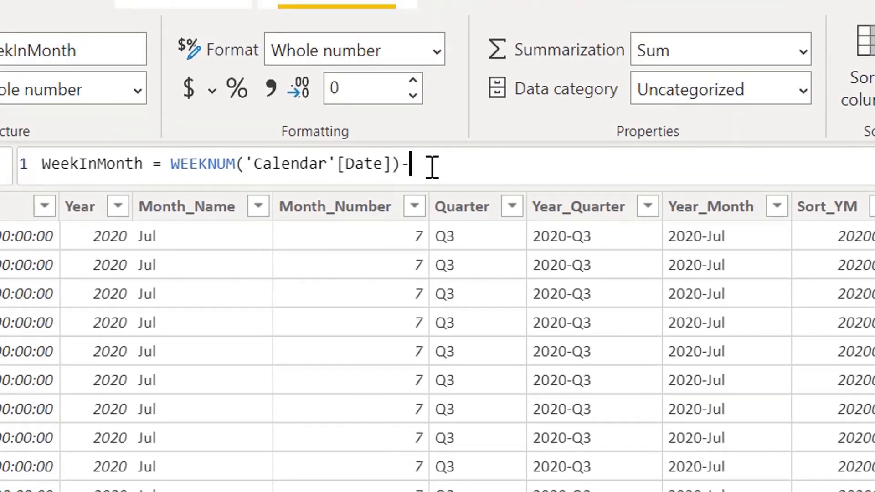
text(we)
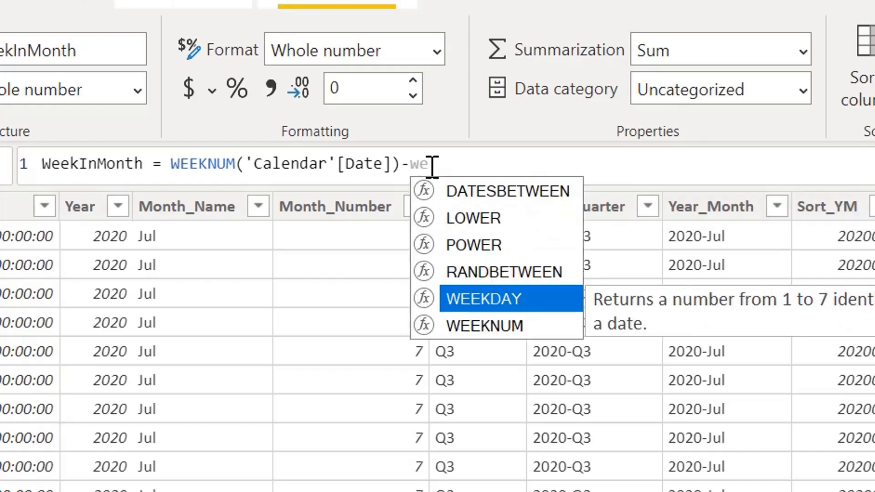
key(Down)
key(Tab)
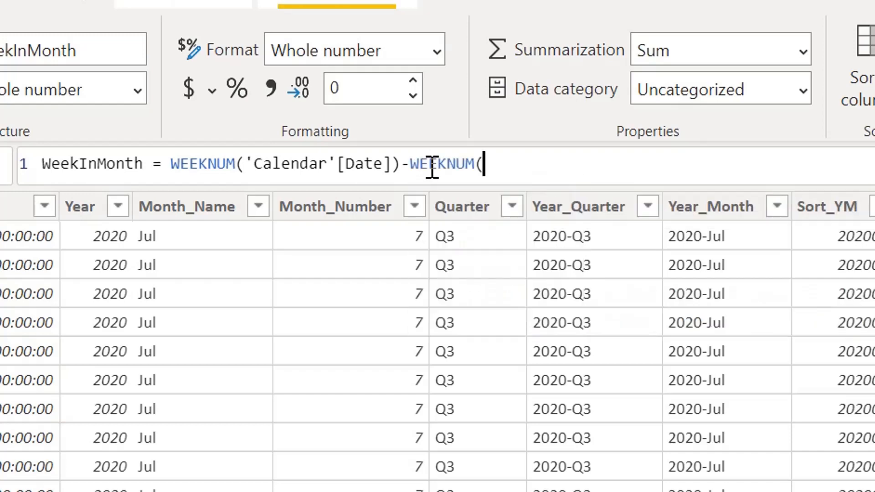
text(sta)
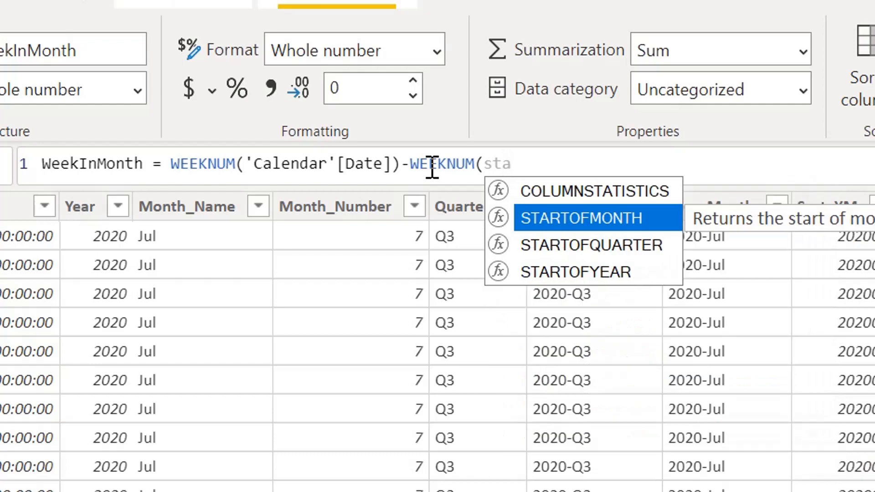
key(Tab)
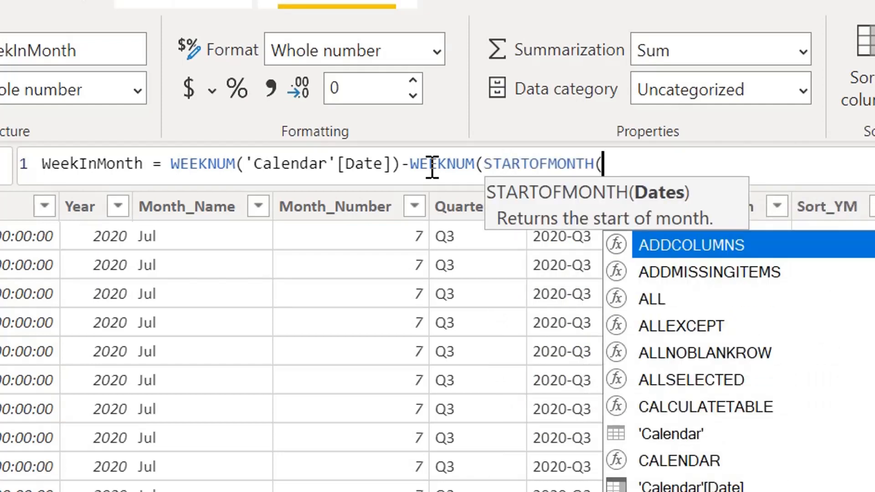
text(date)
key(Up)
key(Up)
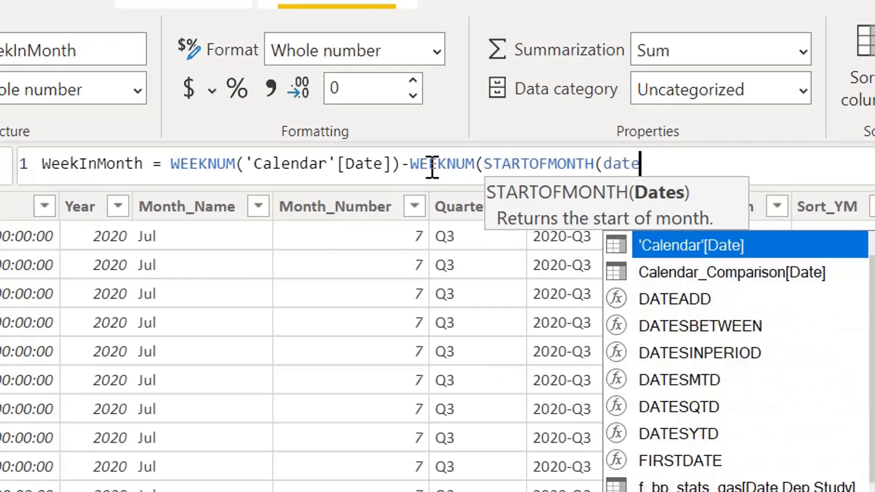
key(Tab)
text())
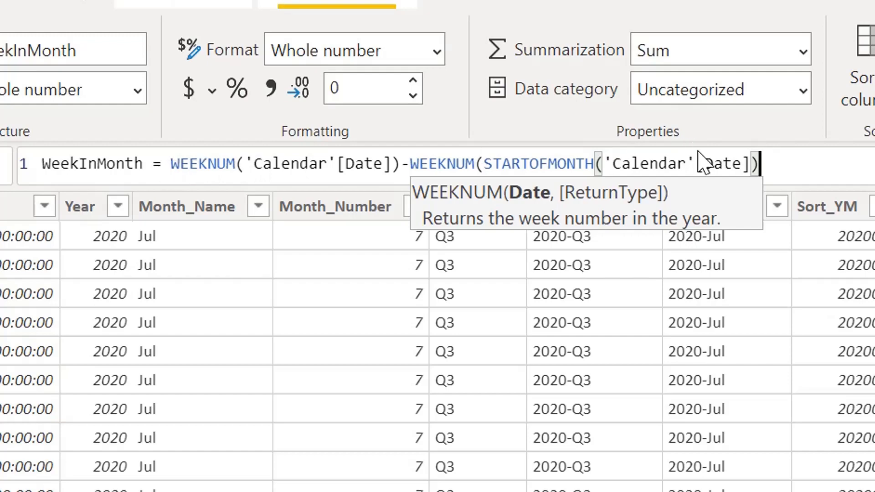
text())
key(Return)
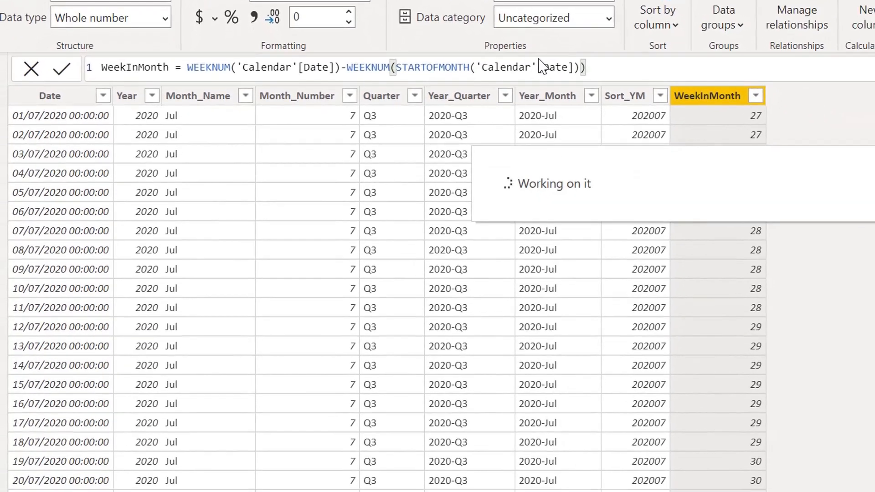
- Add 1+ in front of the WeekInMonth formula's WEEKNUM difference, apply it and check the week numbers down the rows
drag(334, 68, 194, 68)
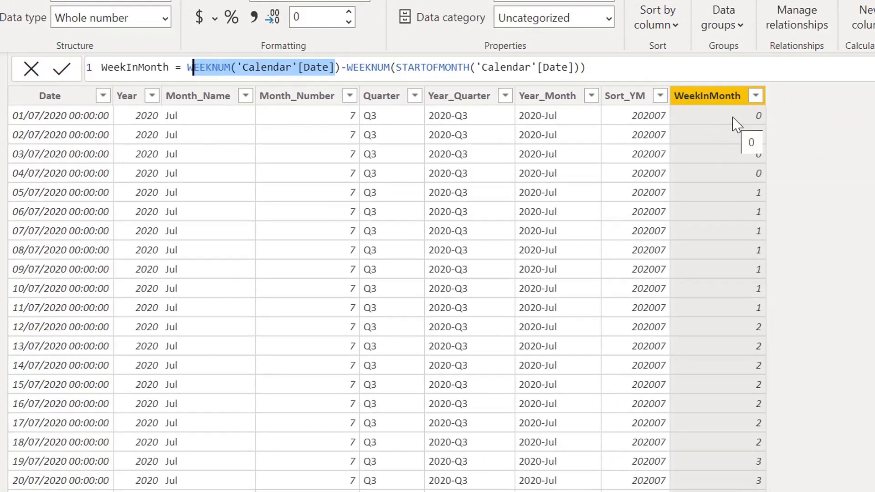
drag(621, 67, 191, 68)
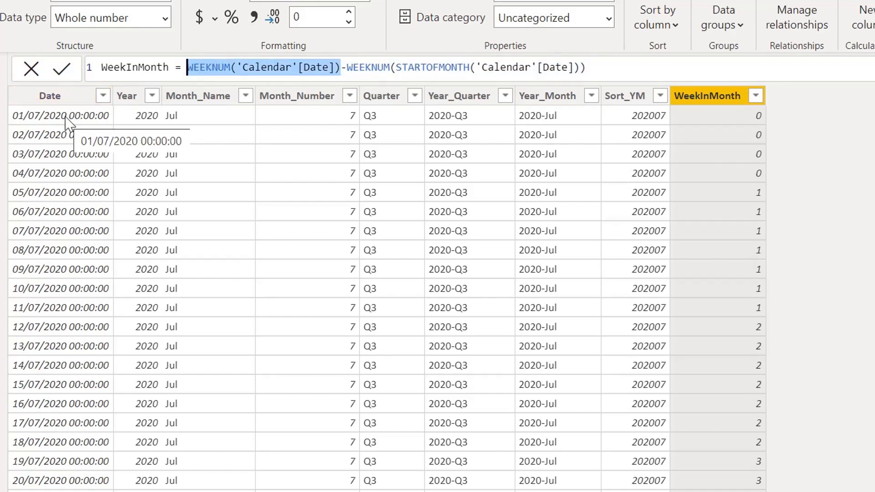
drag(611, 68, 347, 68)
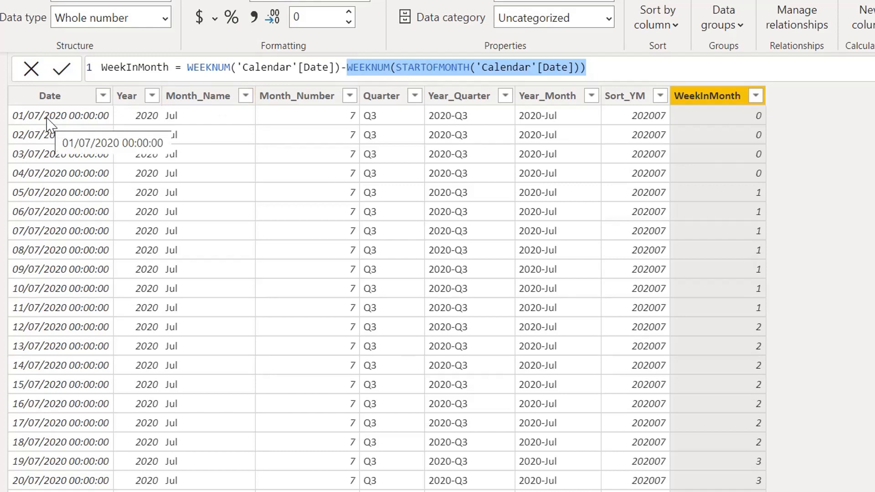
click(183, 67)
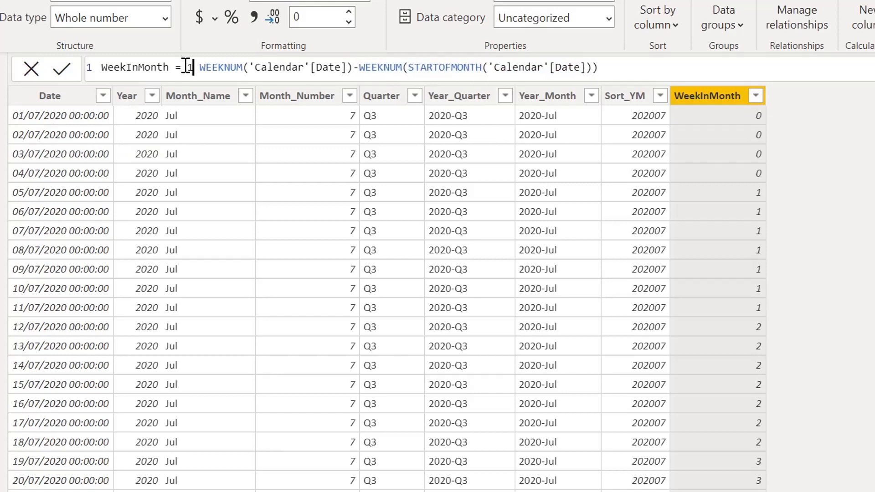
text(1+)
click(657, 62)
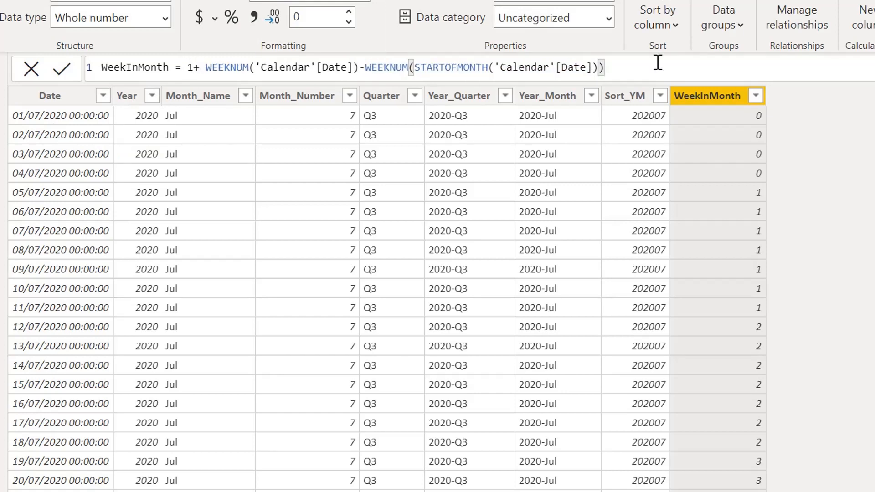
key(Return)
scroll(745, 399, down, 3)
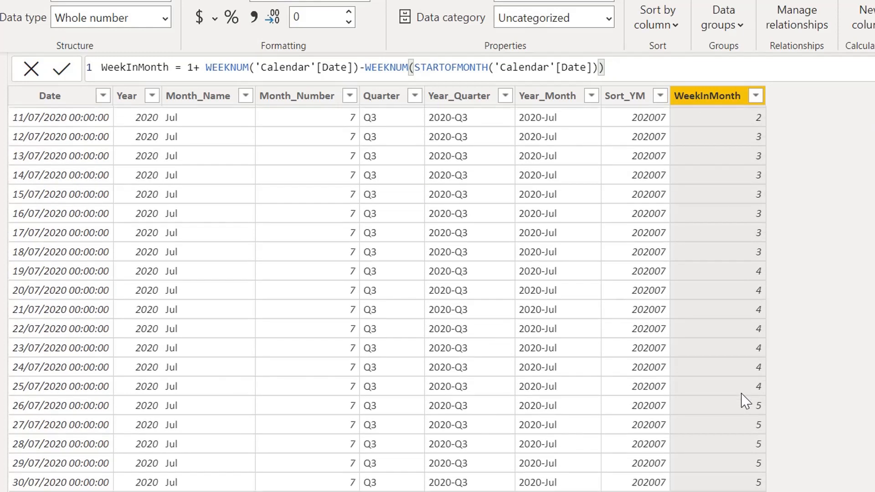
scroll(744, 398, down, 3)
scroll(724, 273, up, 6)
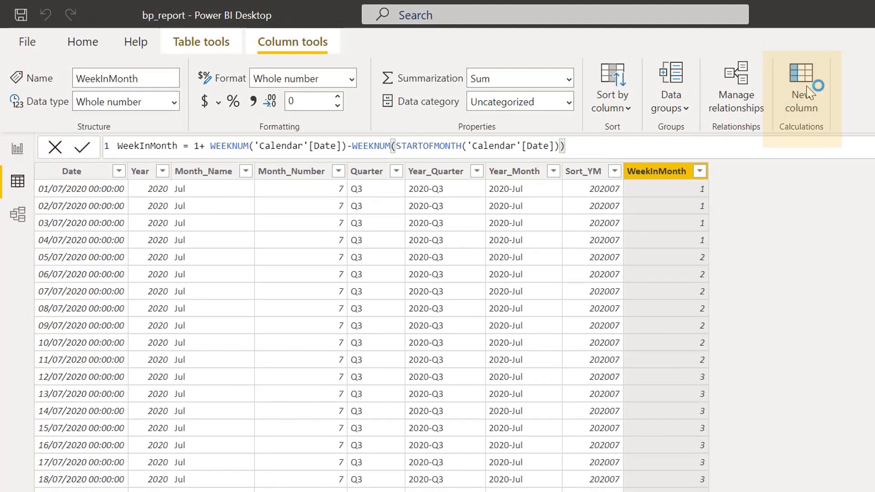
- Create a new calculated column named Week in the Calendar table, with 'Calendar'[Month_Name] as the start of its formula
click(810, 90)
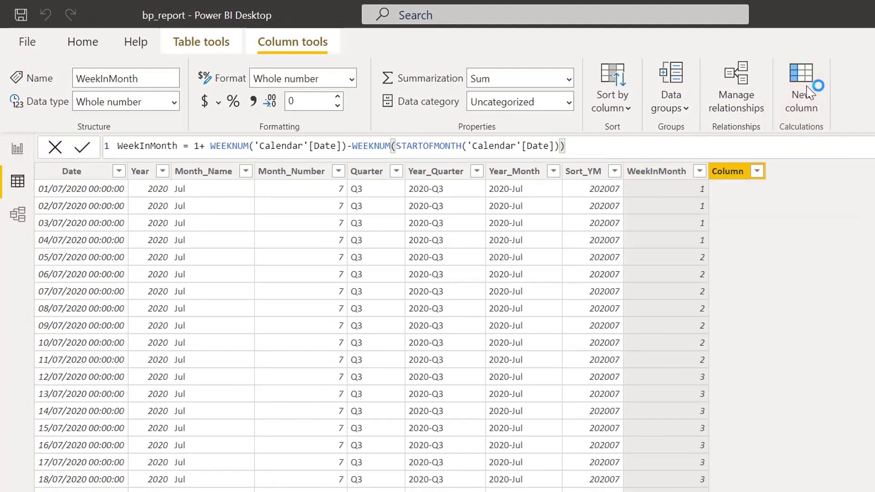
double_click(141, 146)
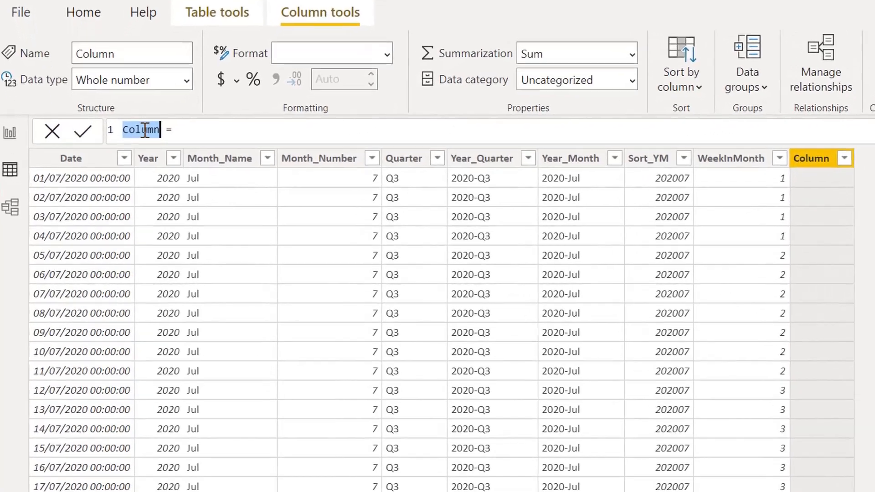
text(W)
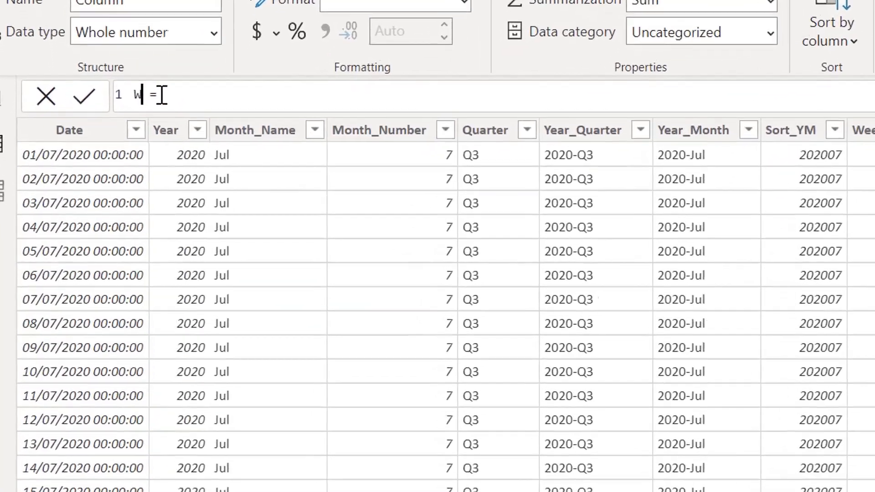
text(eek = )
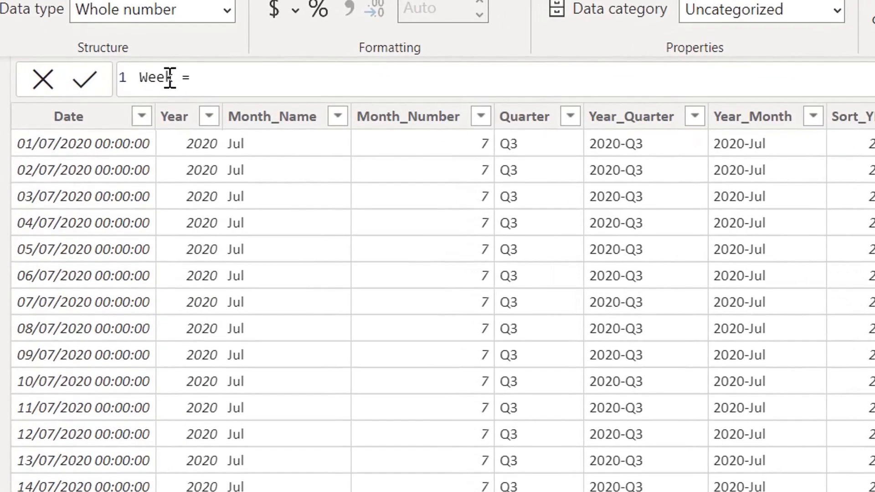
text(Cal)
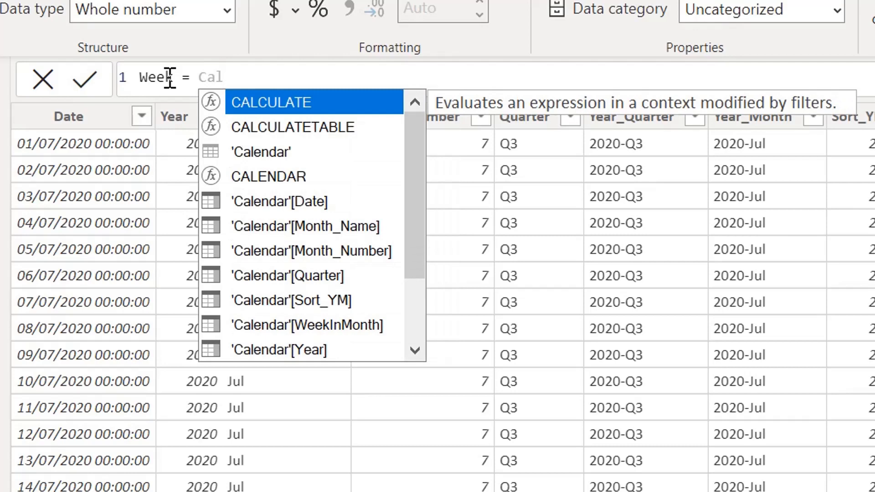
key(Down)
key(Down)
key(Down)
key(Down)
key(Down)
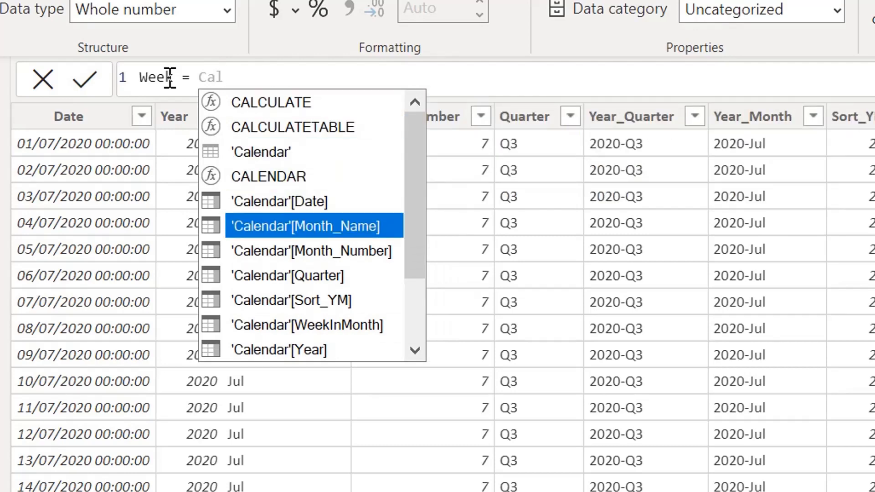
key(Tab)
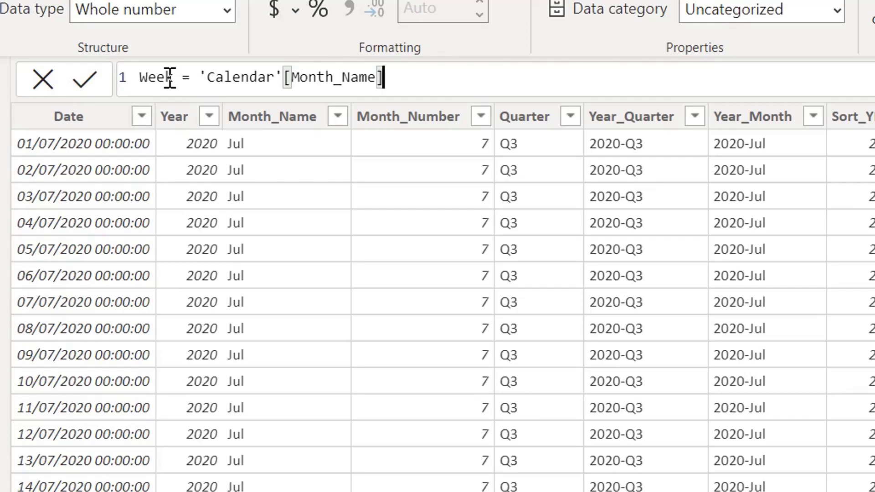
- Complete the Week formula by appending &" - Week "&'Calendar'[WeekInMonth] and apply it
text(&)
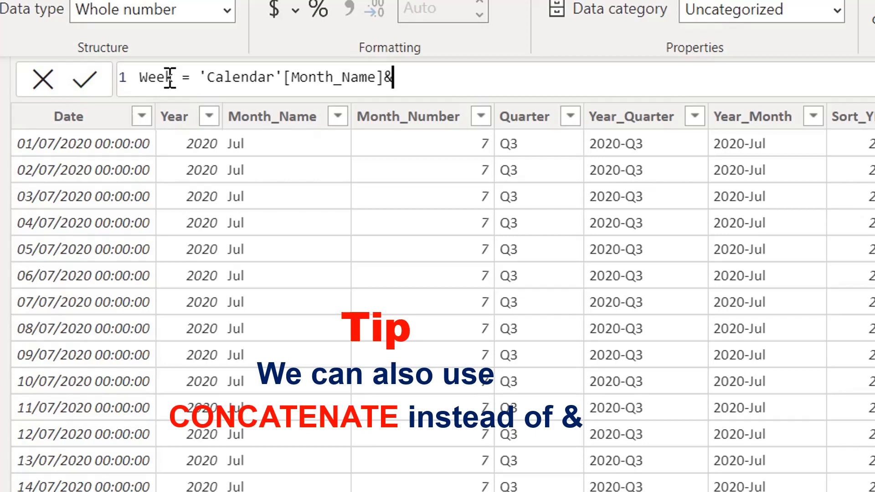
text(" - Week)
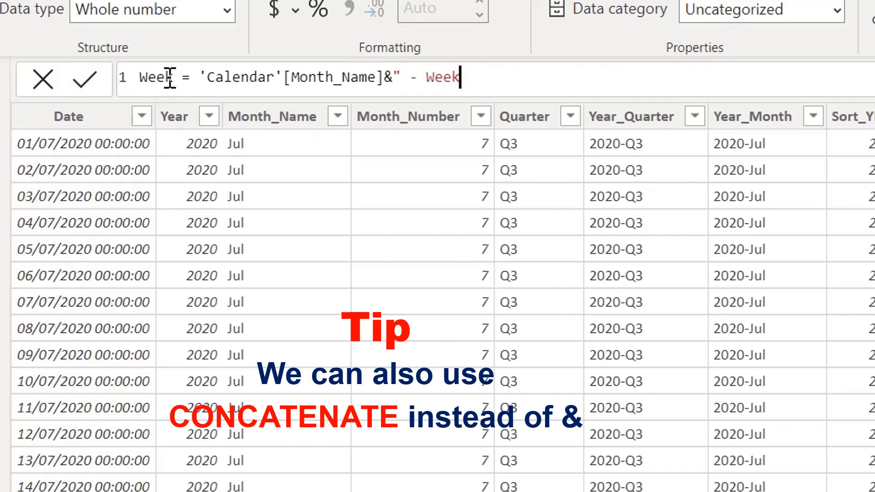
text( "&wee)
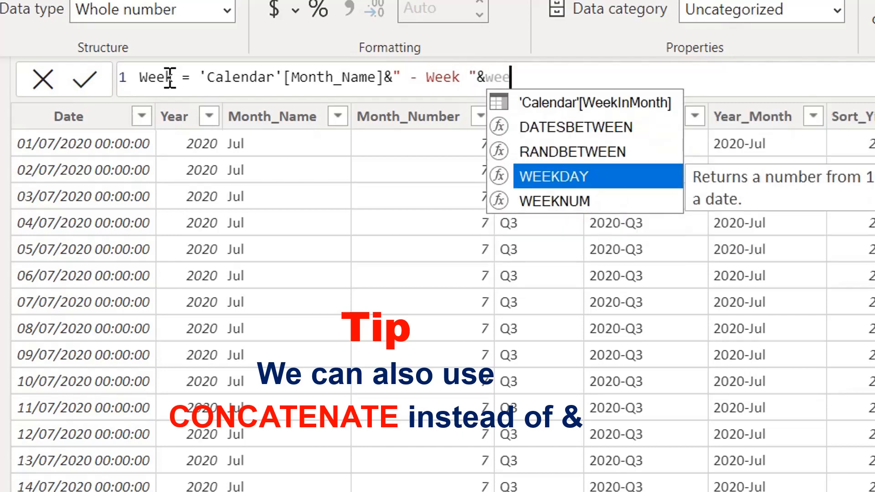
key(Up)
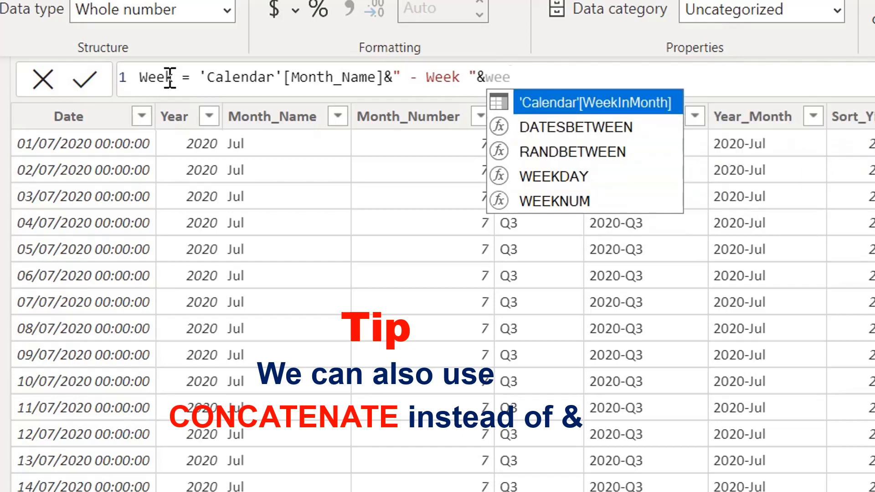
key(Tab)
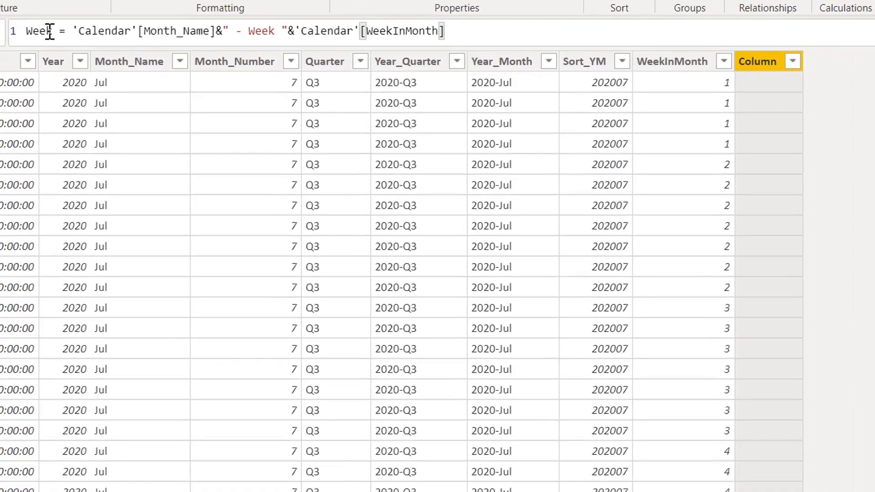
key(Return)
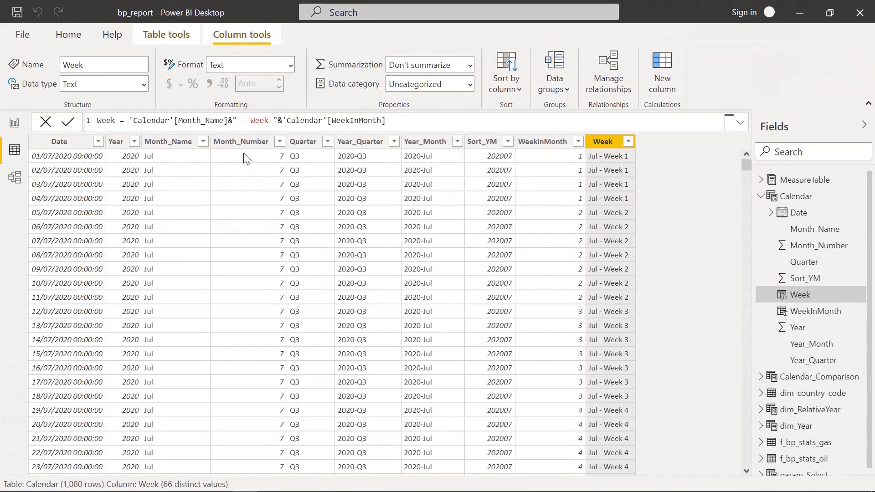
- On report Page 7, line up the Month_Name, Year_Quarter and Year_Month tables from the page's upper-left corner and reduce their size
click(15, 123)
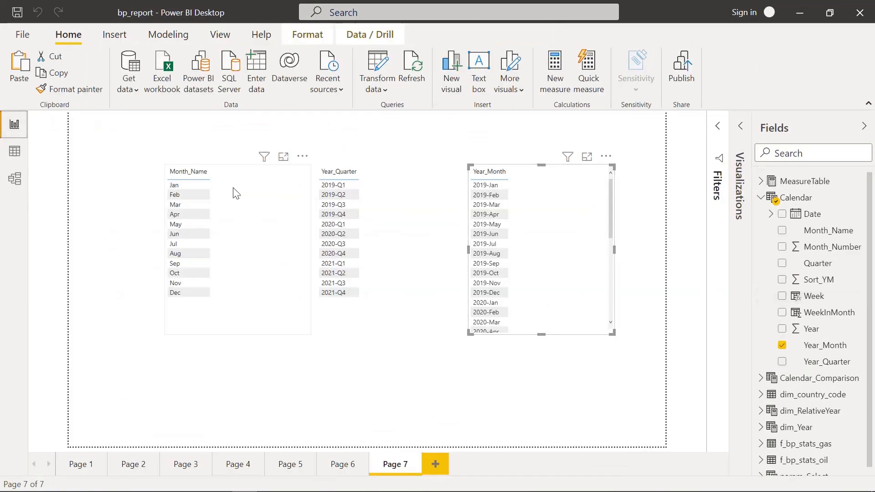
drag(248, 197, 168, 156)
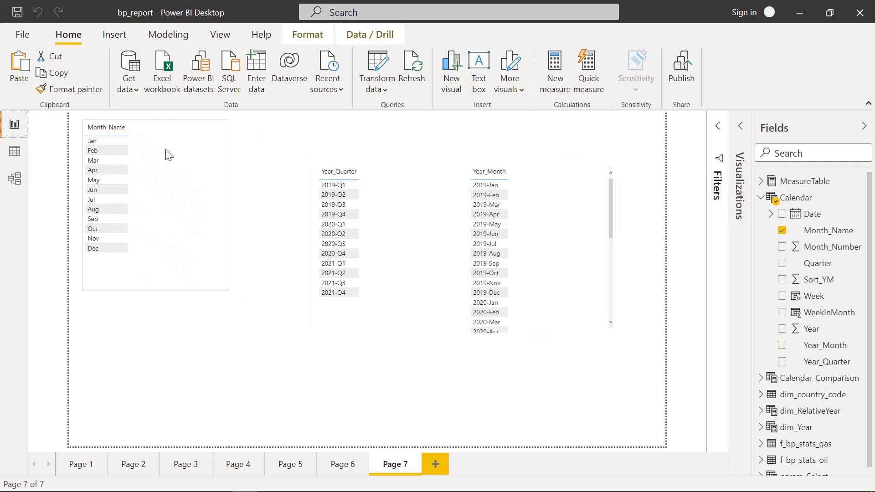
drag(228, 294, 179, 271)
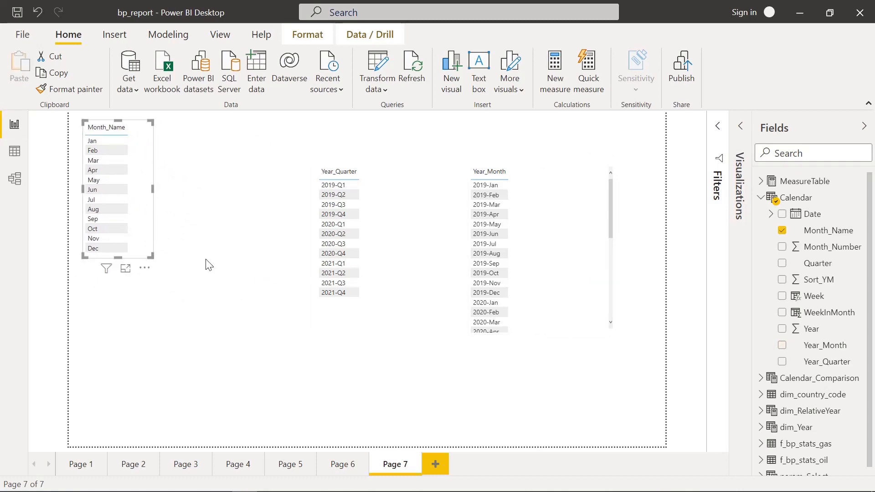
drag(387, 280, 242, 238)
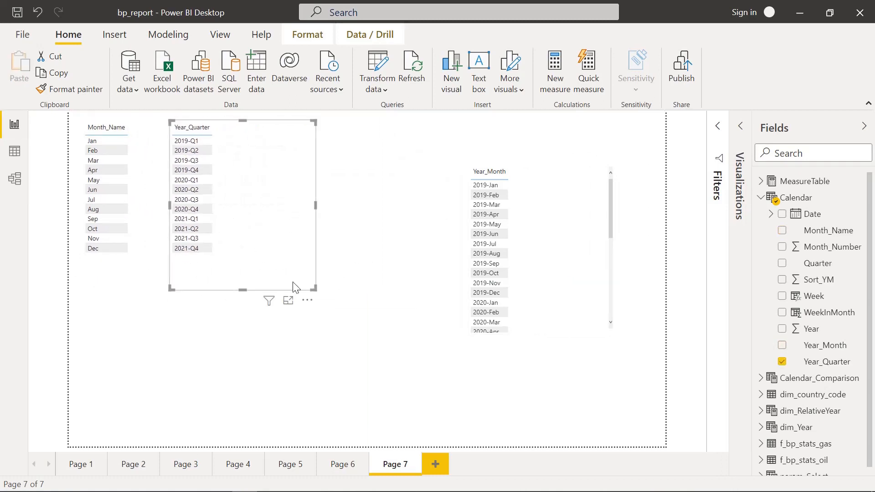
drag(316, 289, 250, 277)
drag(528, 276, 318, 231)
drag(383, 292, 361, 290)
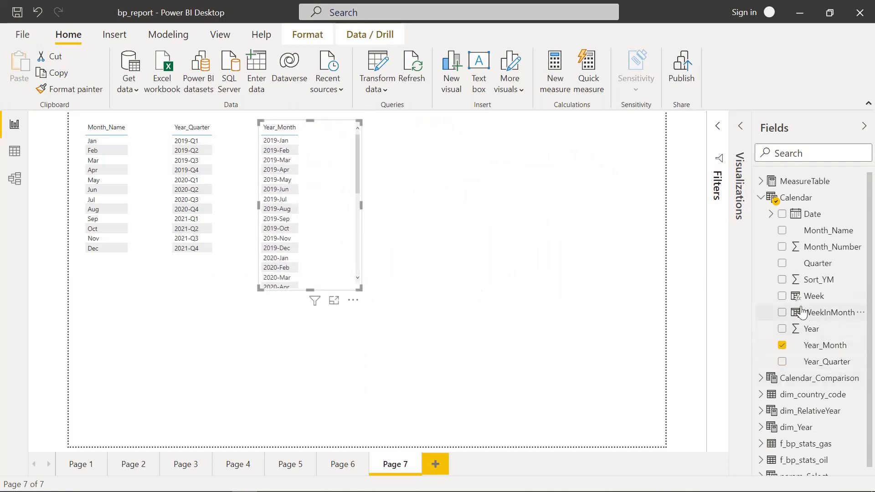
- Add a table of the Calendar Week field in the page's free area, enlarge it and check the order of its rows
drag(809, 297, 504, 170)
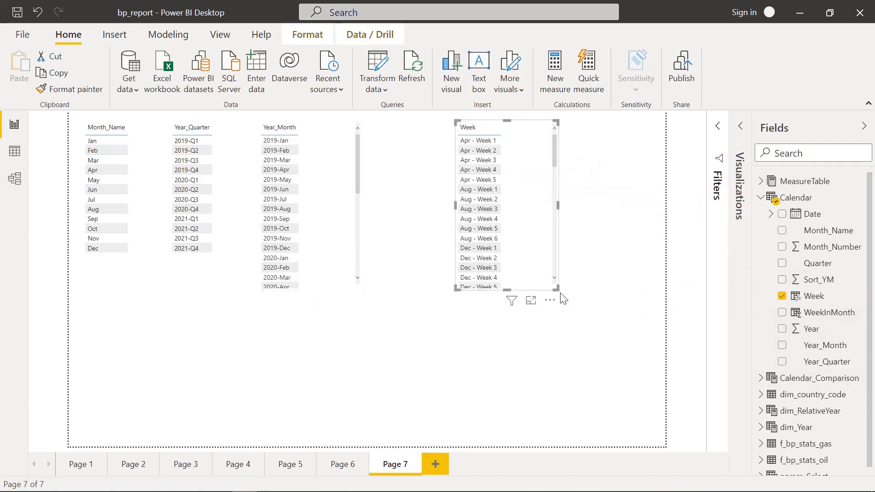
drag(556, 289, 611, 330)
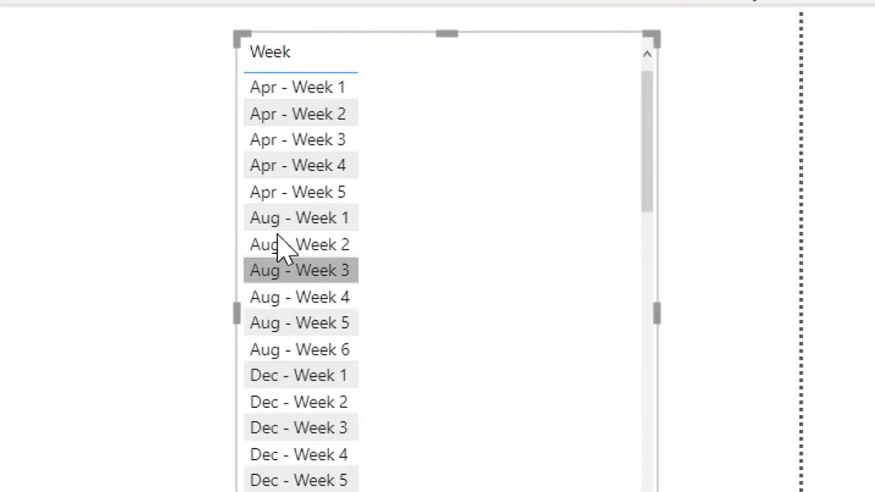
scroll(279, 418, down, 10)
scroll(279, 421, up, 10)
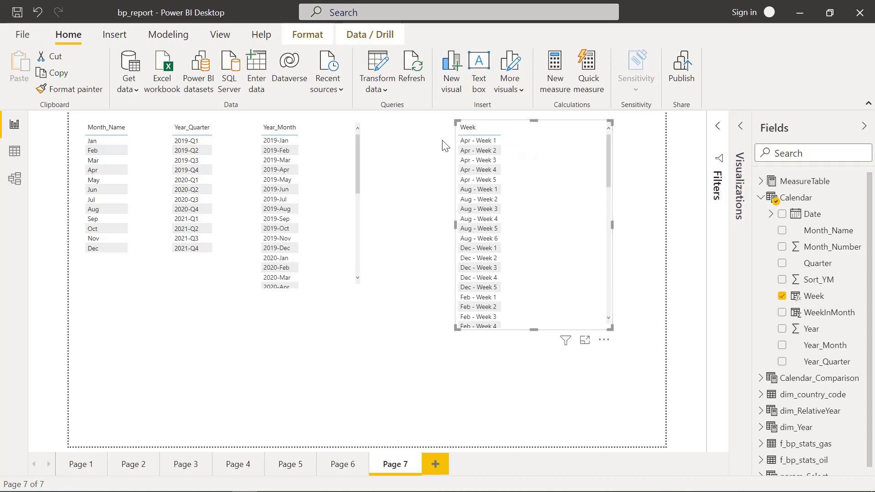
- Sort the Calendar table's Week column by Month_Number and check the row order of the Week table on report Page 7
click(12, 154)
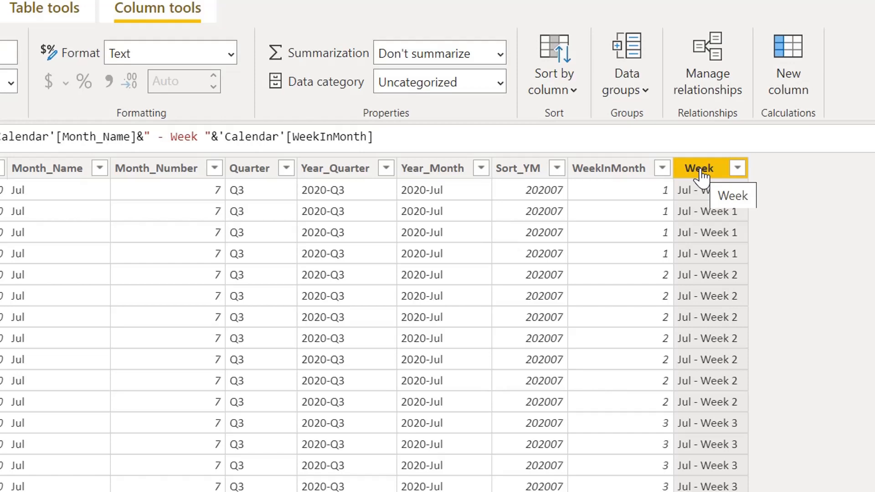
click(569, 90)
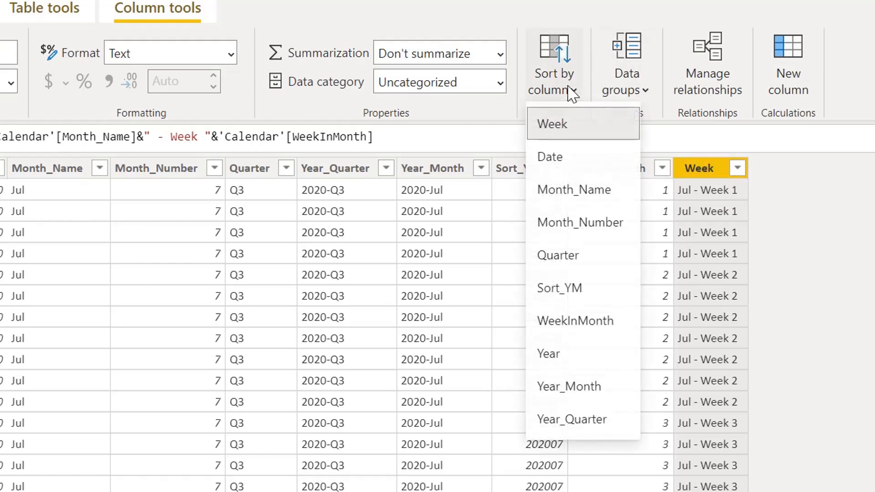
click(592, 230)
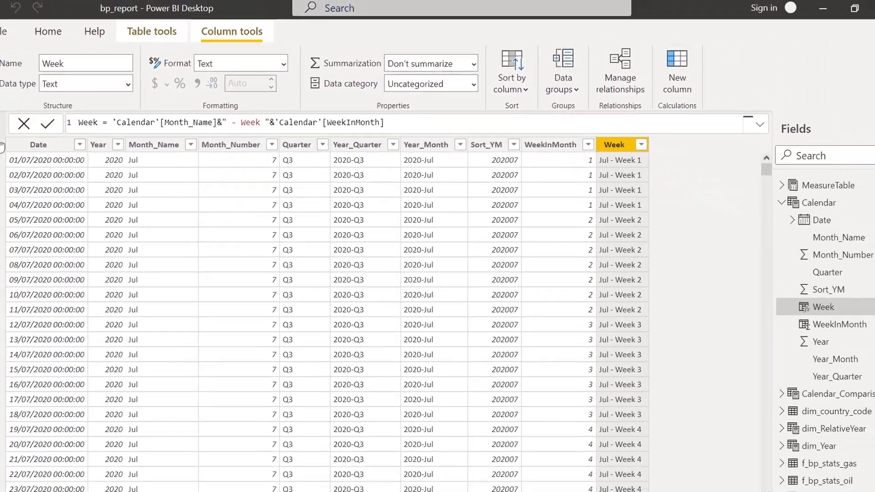
click(13, 123)
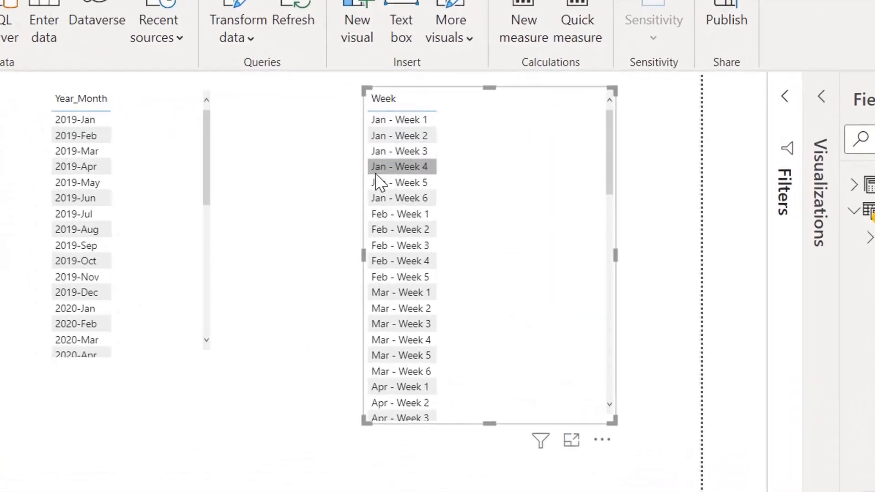
scroll(416, 206, down, 1)
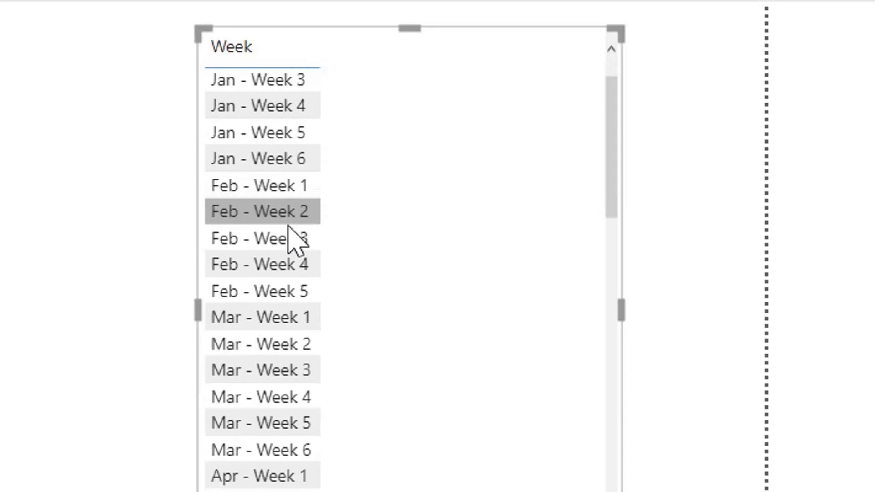
scroll(288, 227, down, 15)
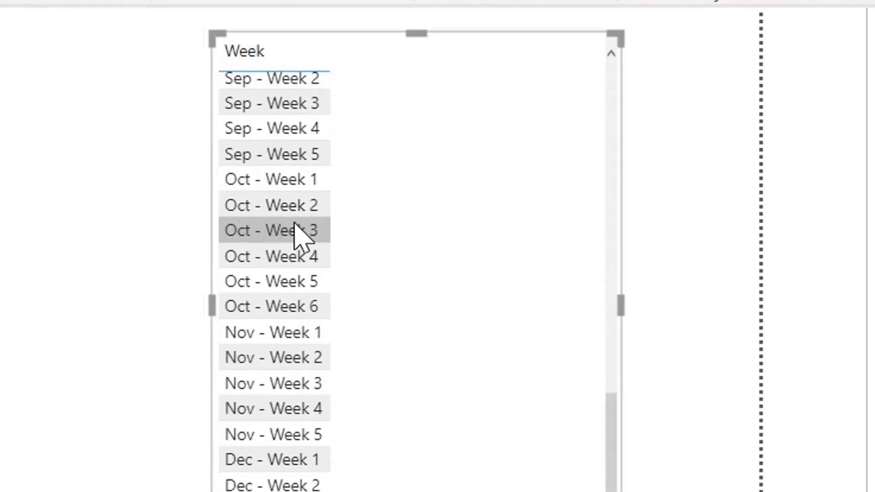
scroll(294, 232, up, 15)
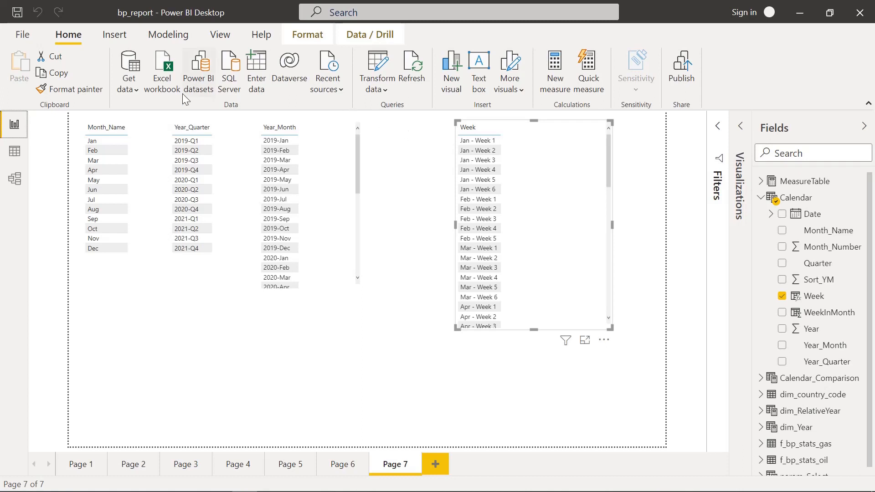
- Add a new calculated column named This_Year to the Calendar table
click(10, 158)
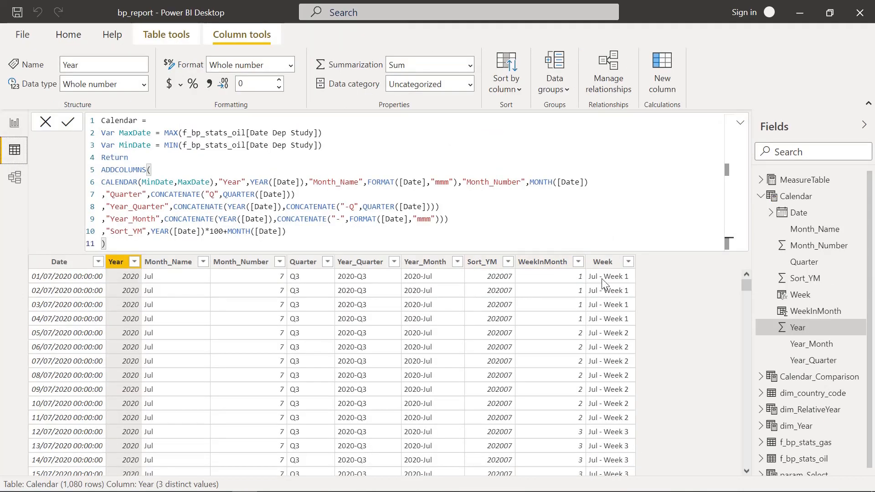
click(602, 261)
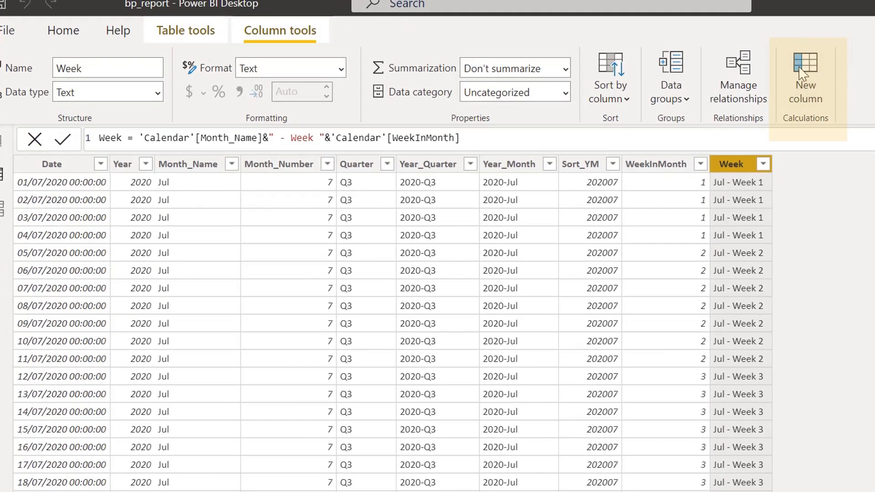
click(801, 73)
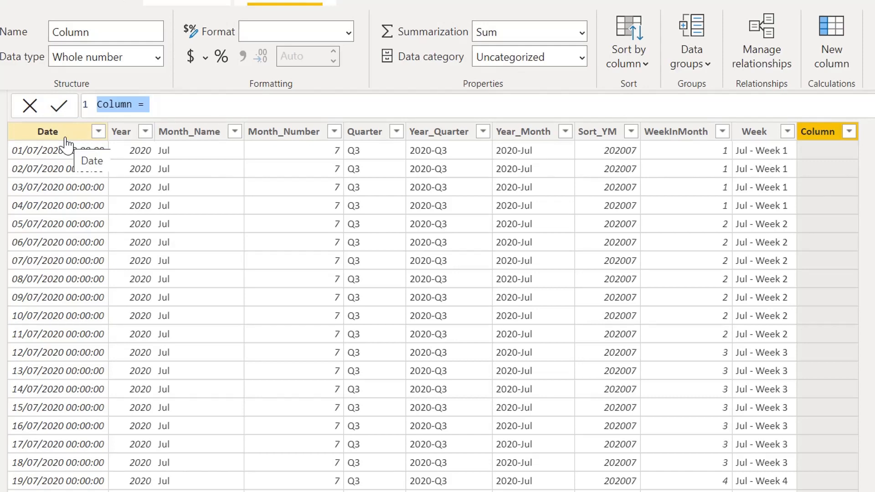
double_click(110, 105)
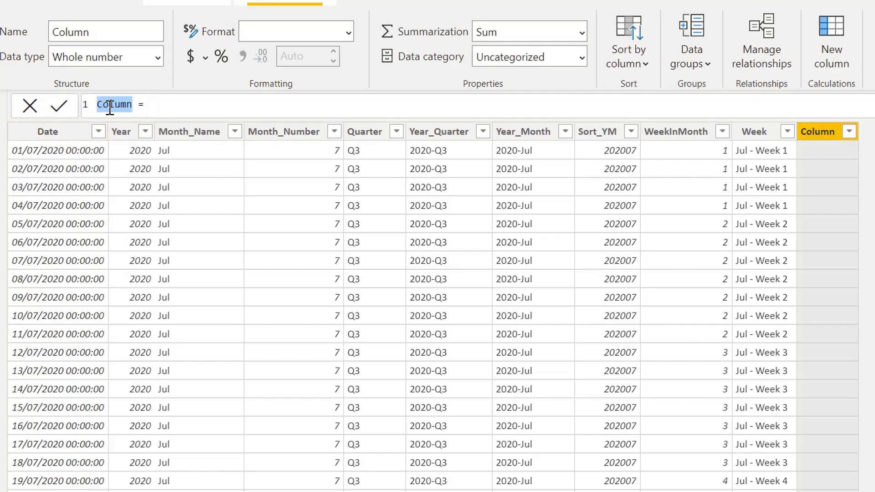
text(This)
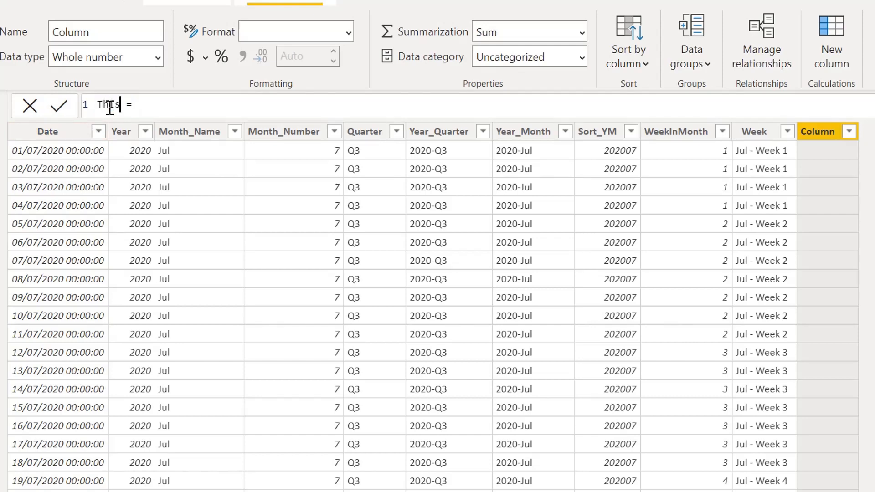
text(_Year)
- Begin the This_Year formula with an IF test on the date's year: IF(YEAR('Calendar'[Date])
click(209, 105)
text(IF(yea)
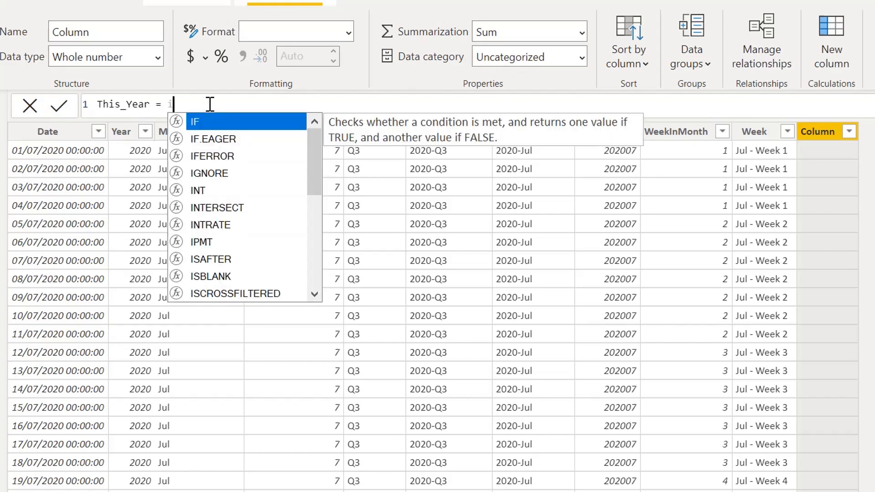
text(r)
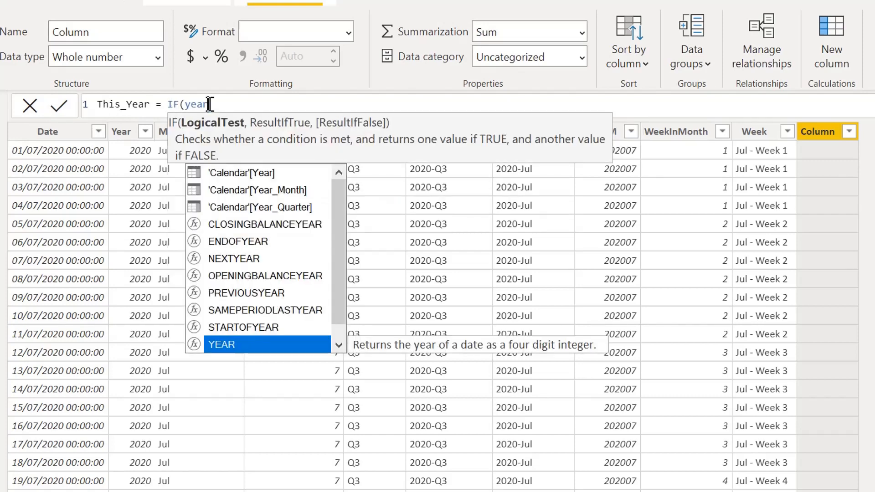
key(Up)
key(Up)
key(Up)
key(Up)
key(Up)
key(Up)
key(Up)
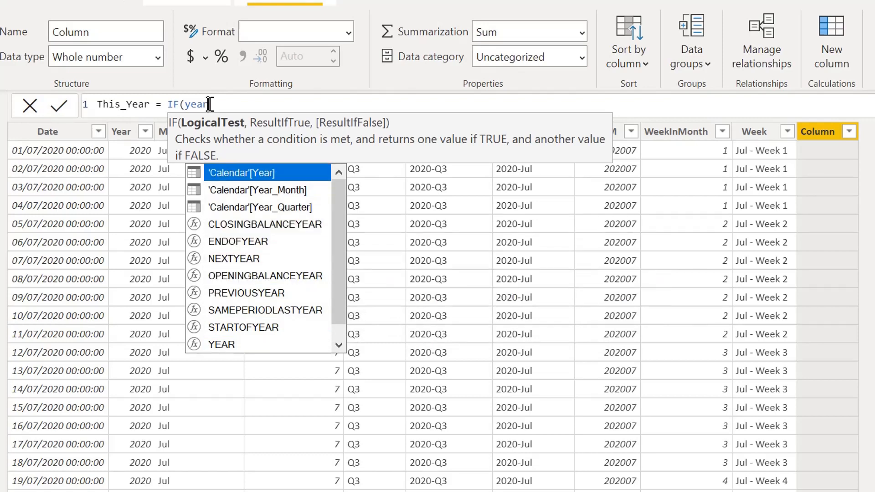
key(Down)
key(Down)
key(Down)
key(Down)
key(Down)
key(Down)
key(Down)
key(Down)
key(Down)
key(Down)
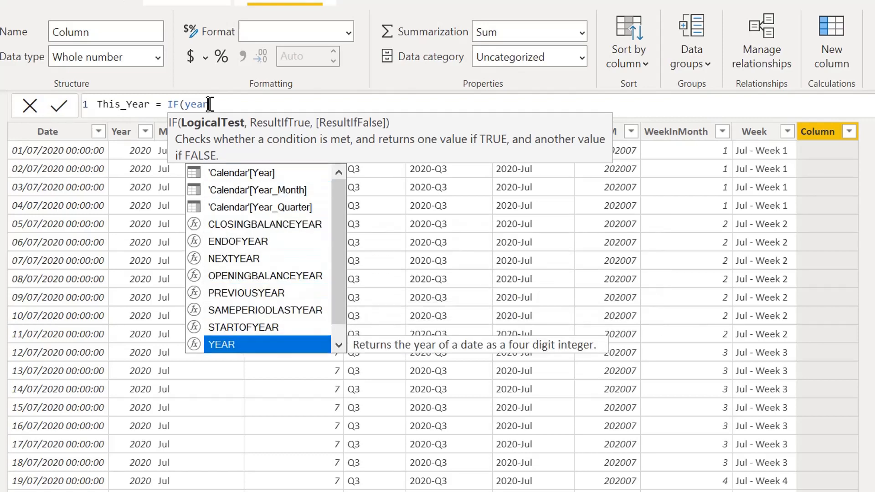
key(Tab)
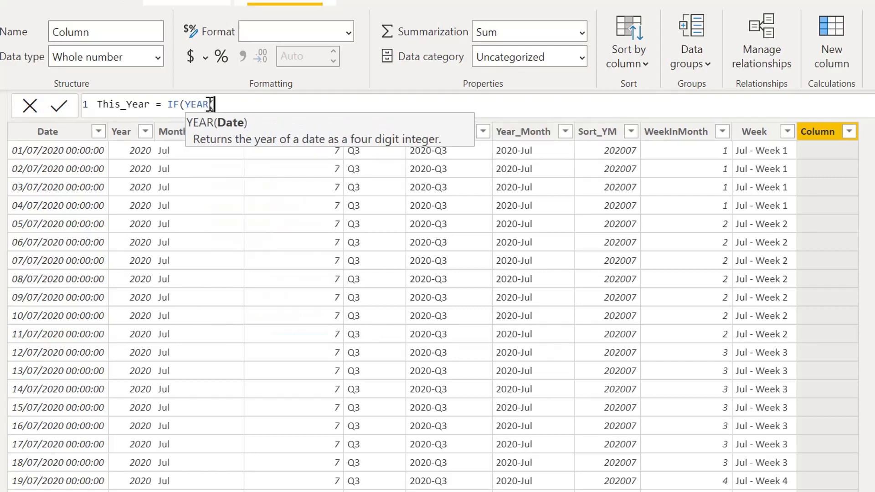
text(date)
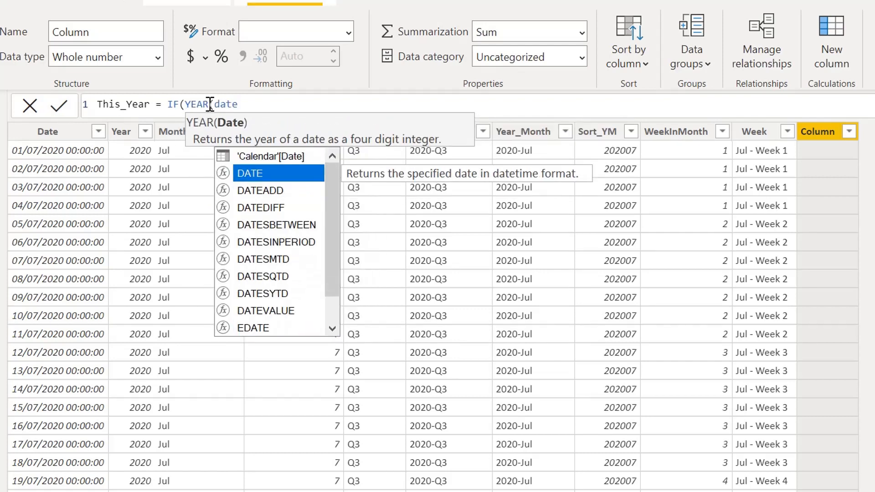
key(Up)
key(Tab)
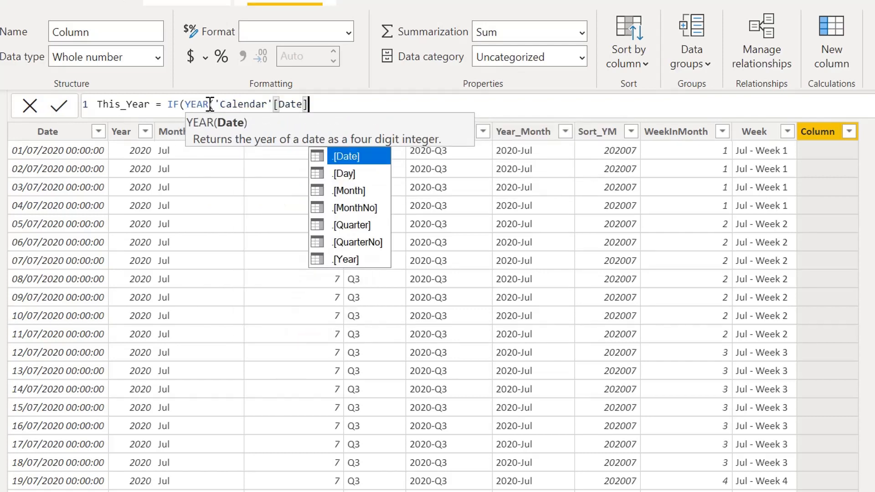
text())
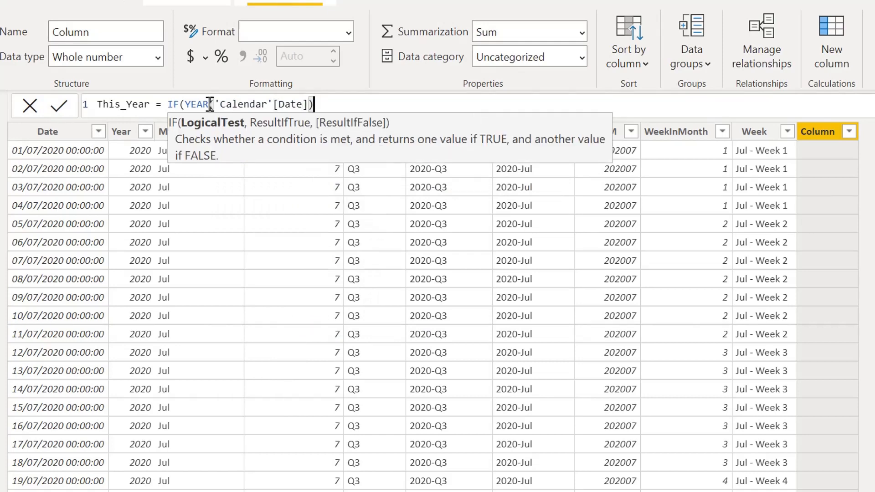
text(=year)
- Complete the This_Year formula with =YEAR(NOW()),1,0) and apply it
key(Tab)
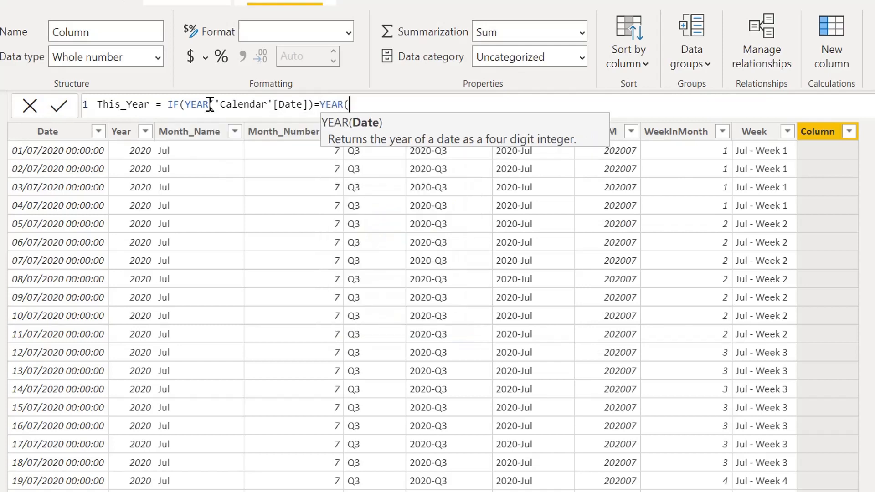
text(now)
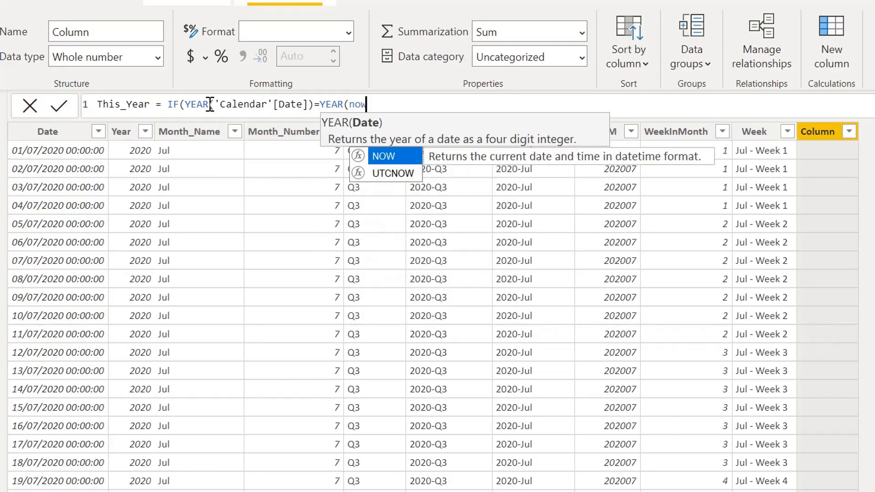
key(Tab)
text())
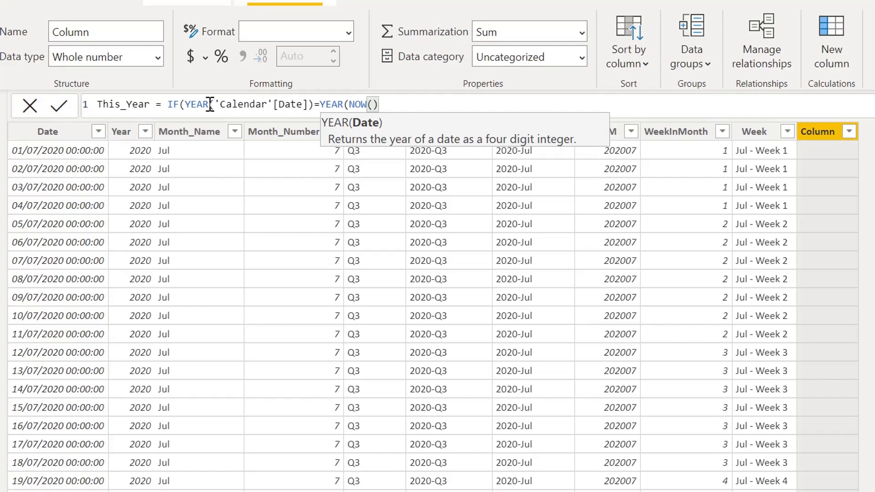
text())
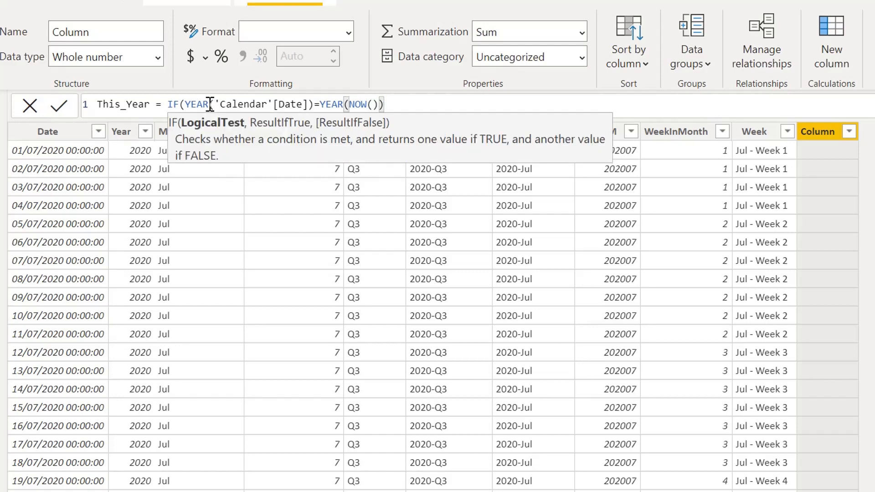
text(,1,0))
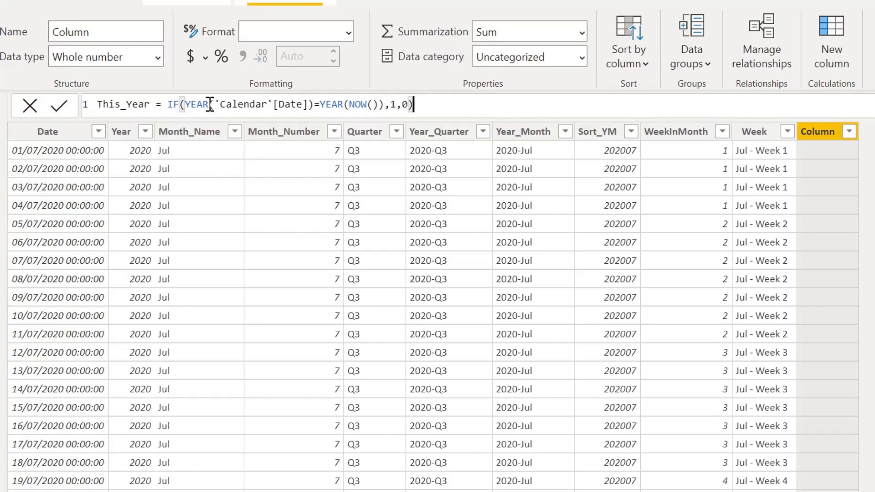
key(Return)
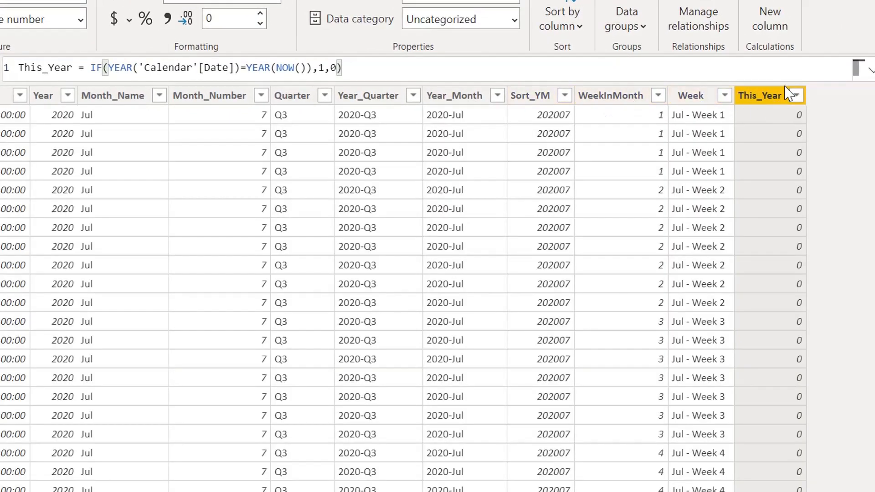
- Check which distinct values the This_Year and Year columns contain, leaving both unfiltered and This_Year selected
click(796, 95)
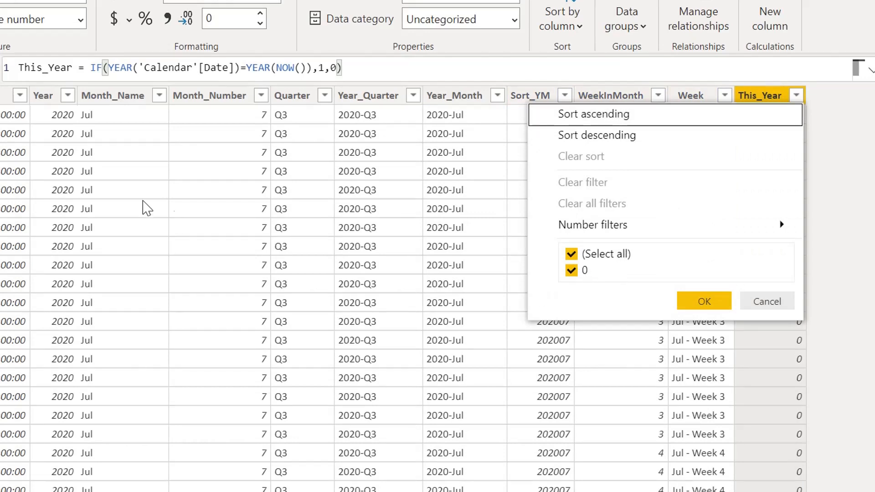
click(68, 96)
click(69, 96)
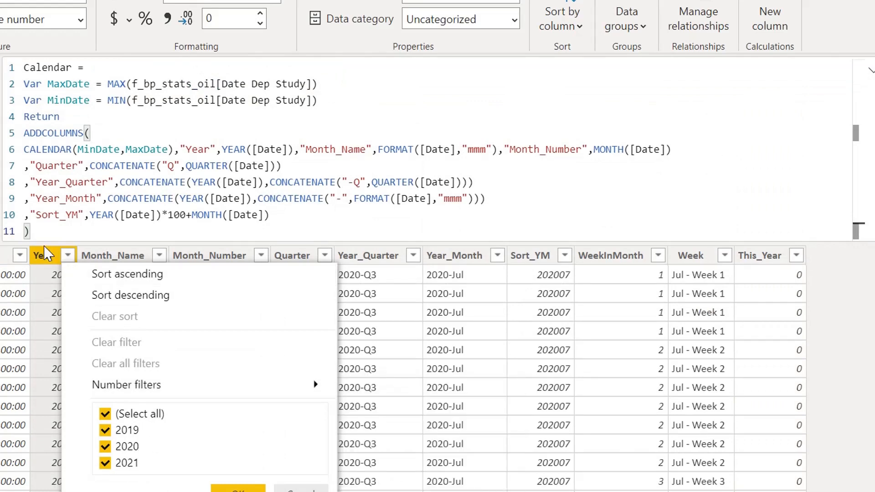
click(755, 256)
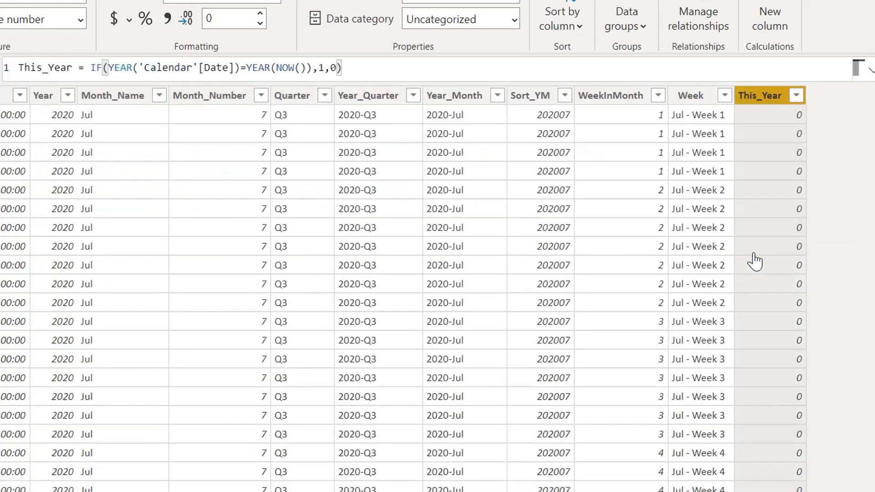
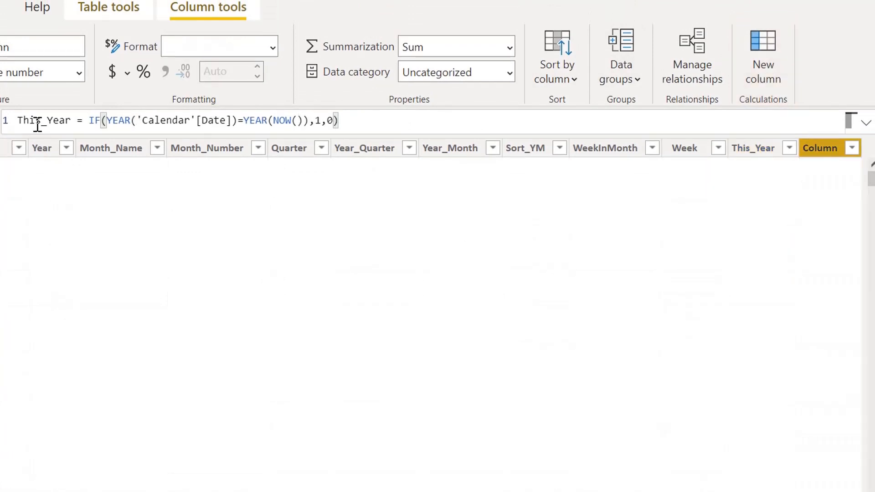
- Name the new calculated column in the Calendar table This_n_Last_Y
text(This_)
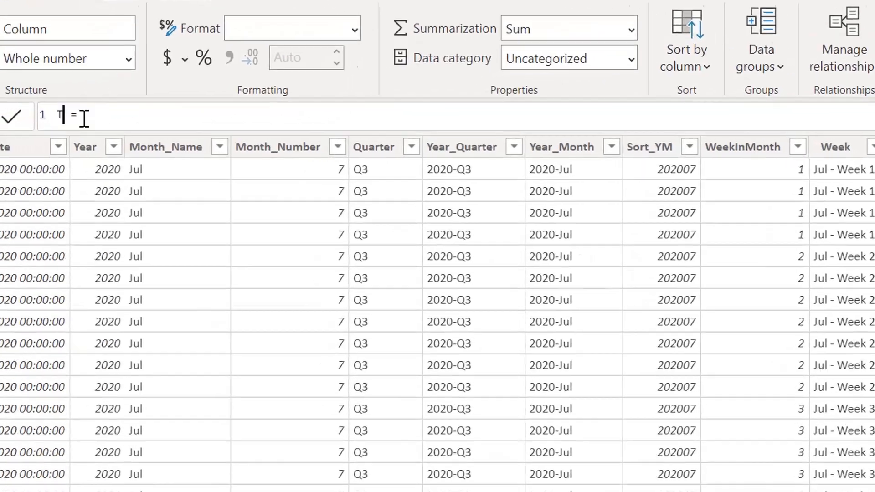
text(n)
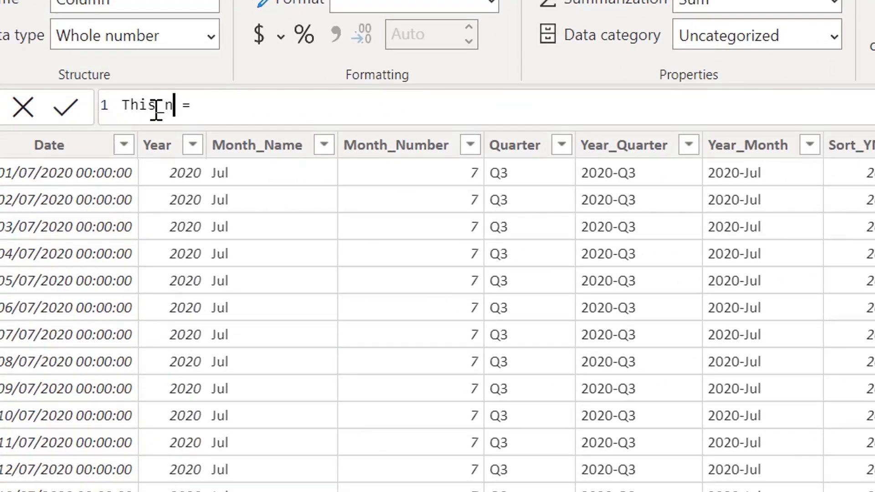
text(_Last_)
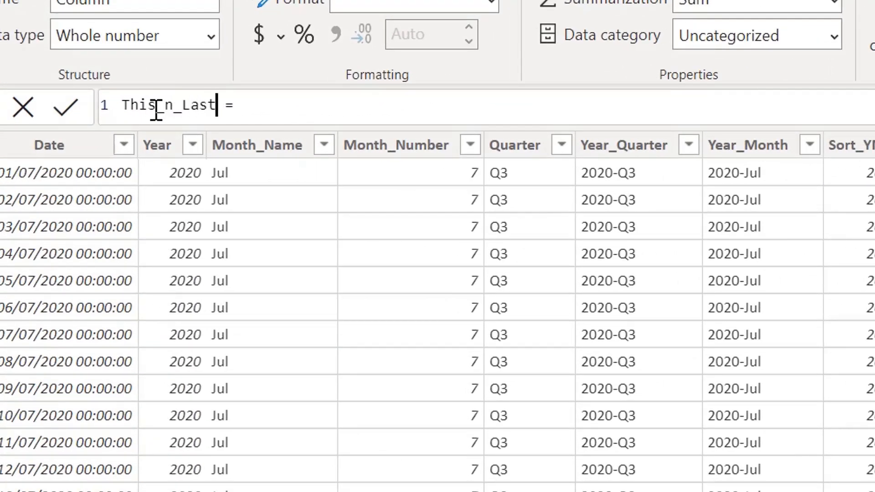
text(Y = if)
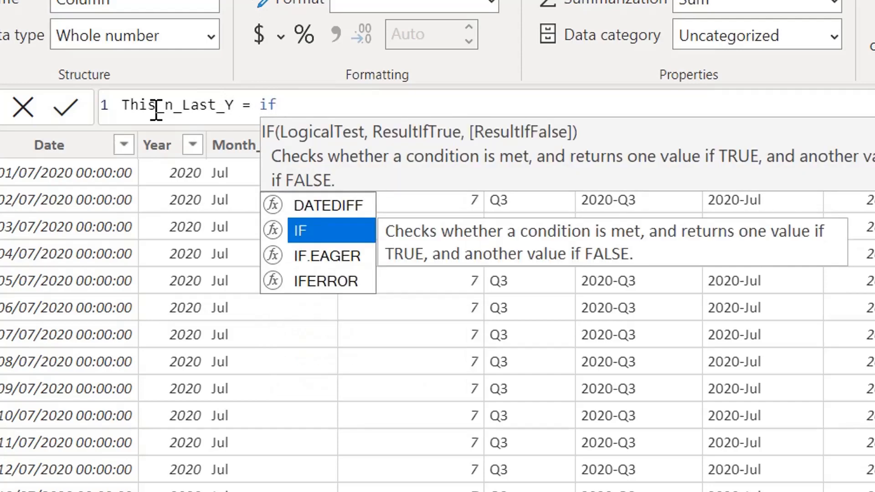
- Begin the This_n_Last_Y formula with an IF test on the date's year: IF(YEAR('Calendar'[Date])
key(Tab)
text(year)
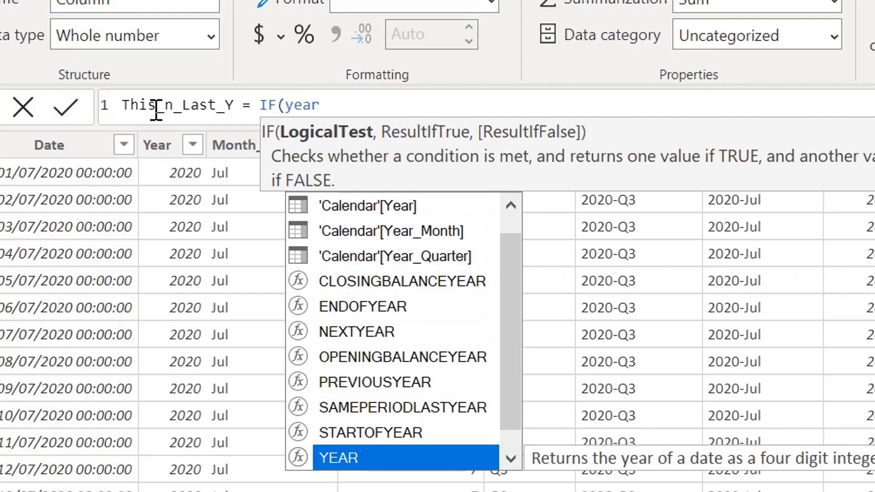
key(Tab)
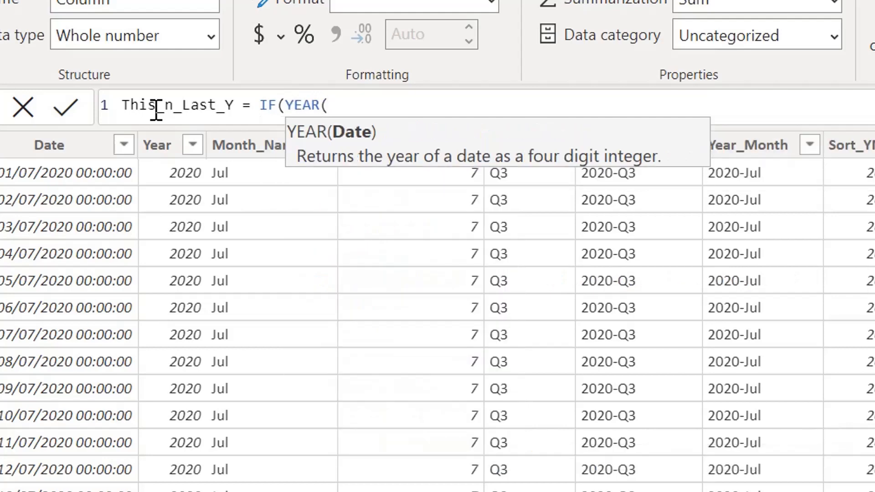
text(date)
key(Up)
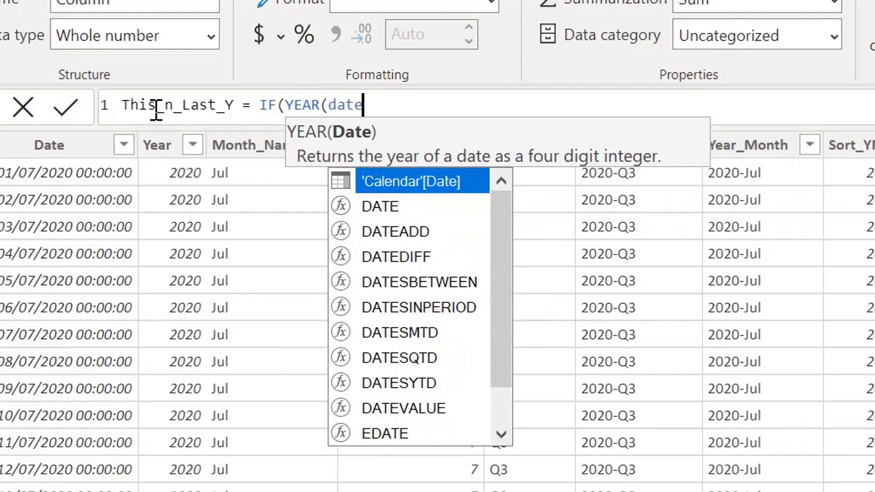
key(Tab)
text())
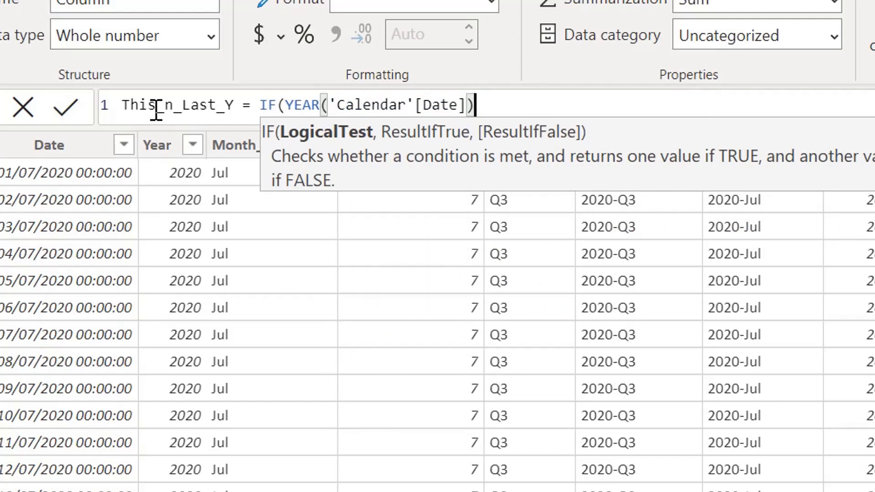
text(=year)
- Compare the date's year with the current year by adding =YEAR(NOW()) to the IF test
key(Tab)
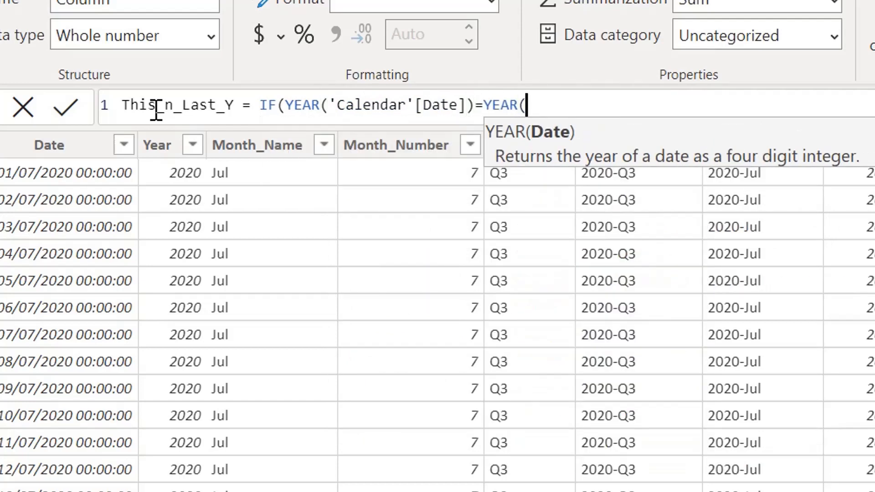
text(now)
key(Tab)
text())
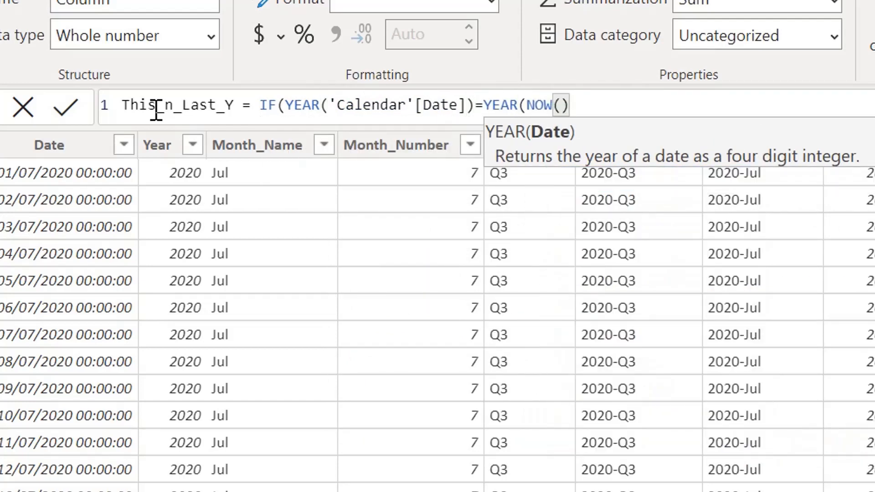
text())
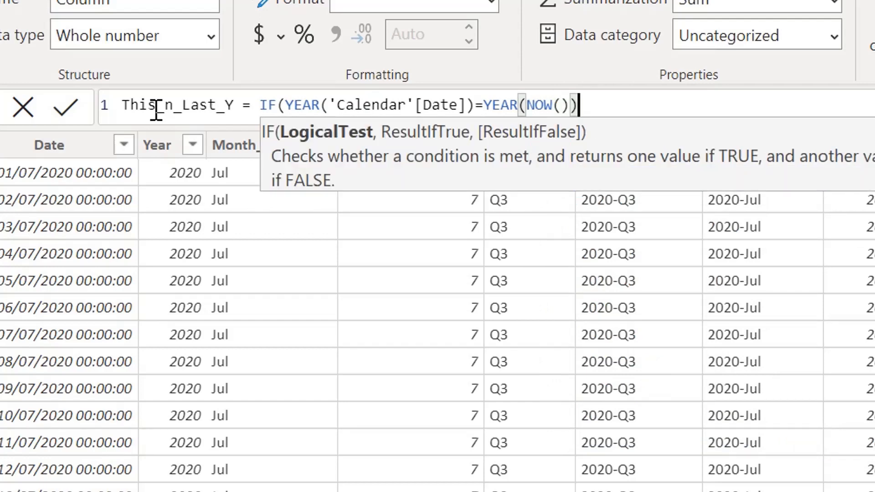
text(||)
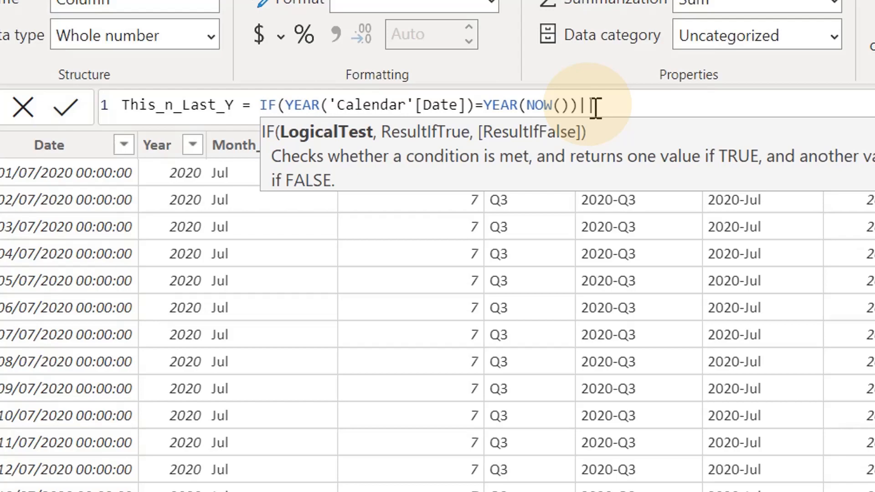
text(Year)
- Add an OR operator and start the second condition in the IF test: ||YEAR('Calendar'[Date])=
key(Tab)
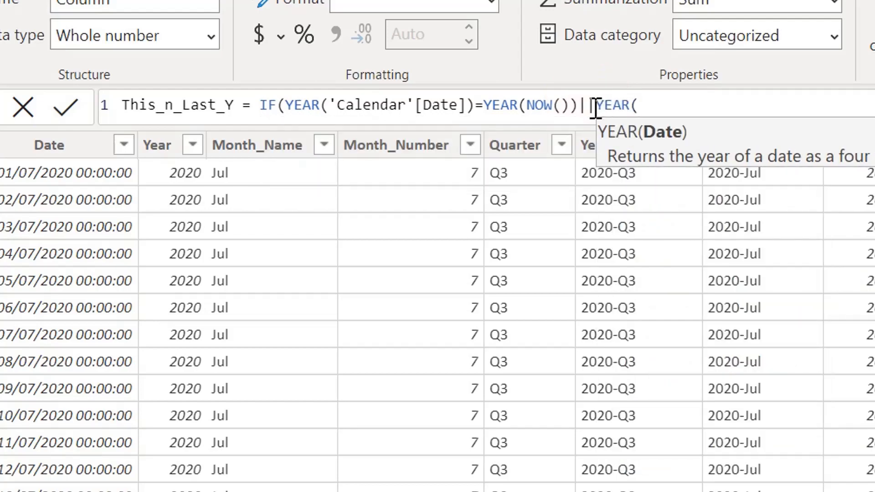
text(dat)
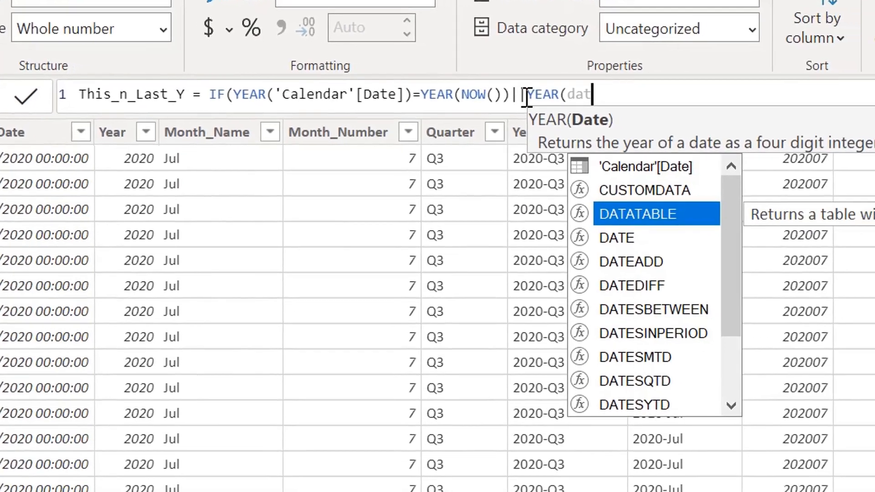
key(Up)
key(Up)
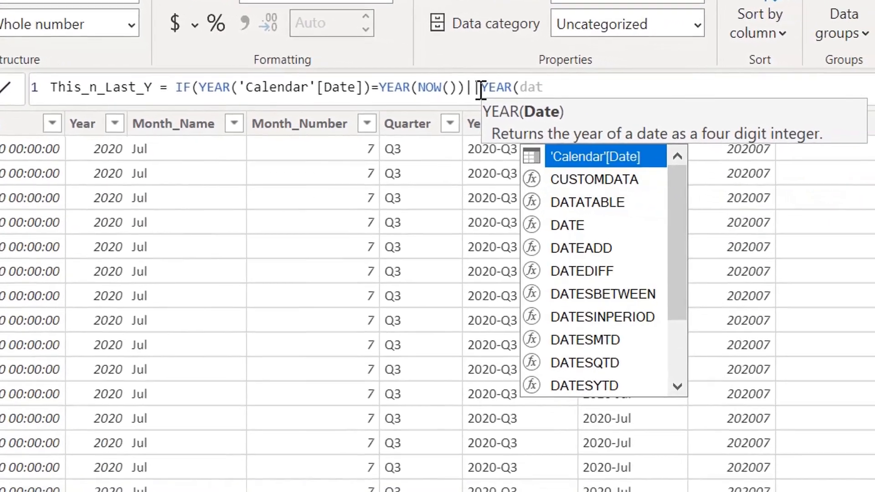
key(Tab)
text()=)
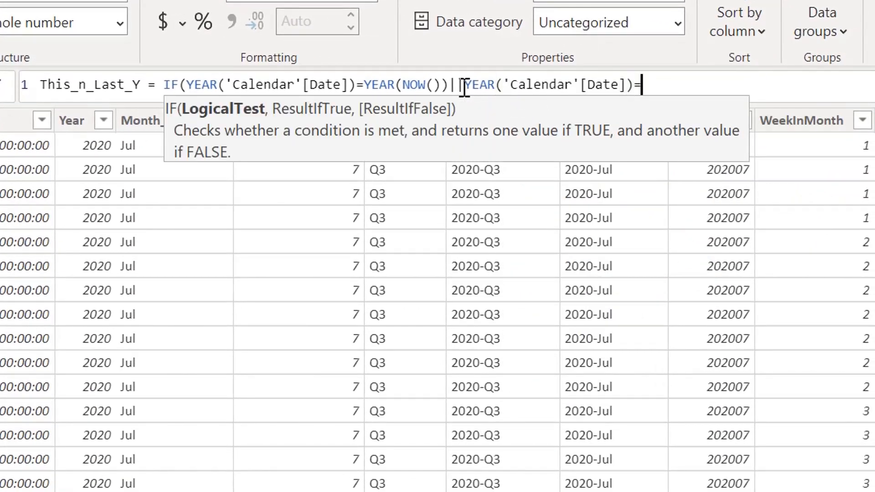
text(year()
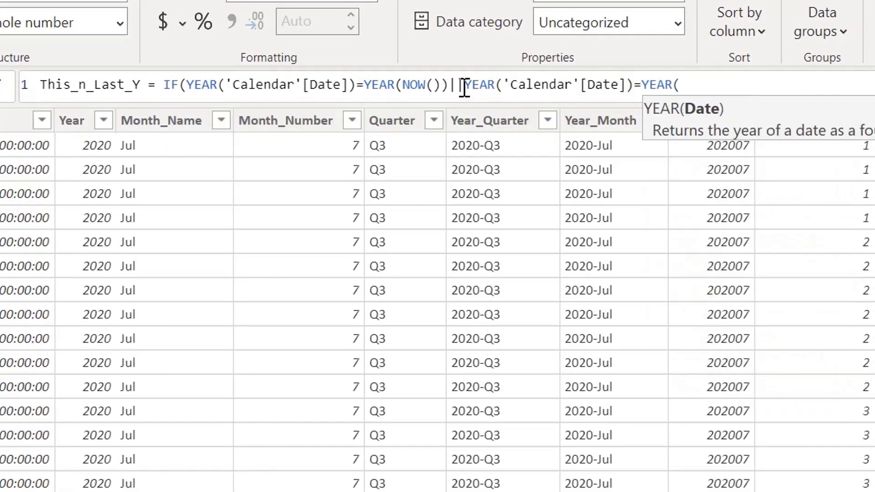
text(now())
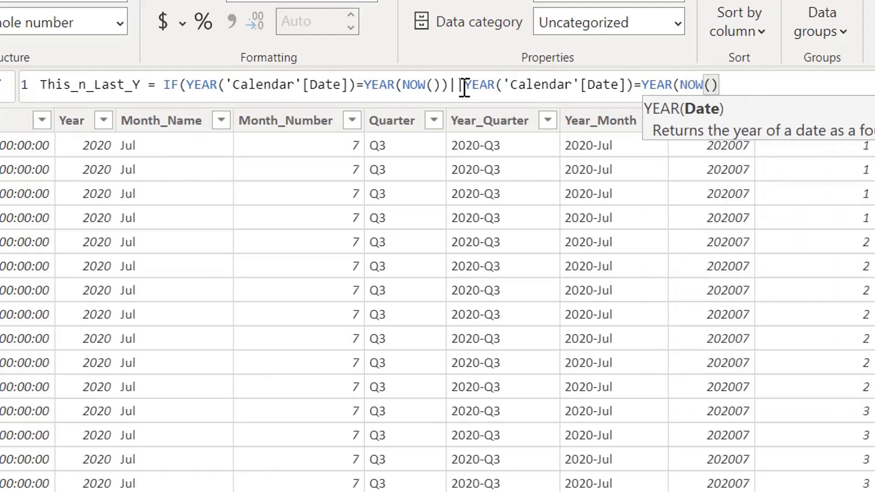
text()-)
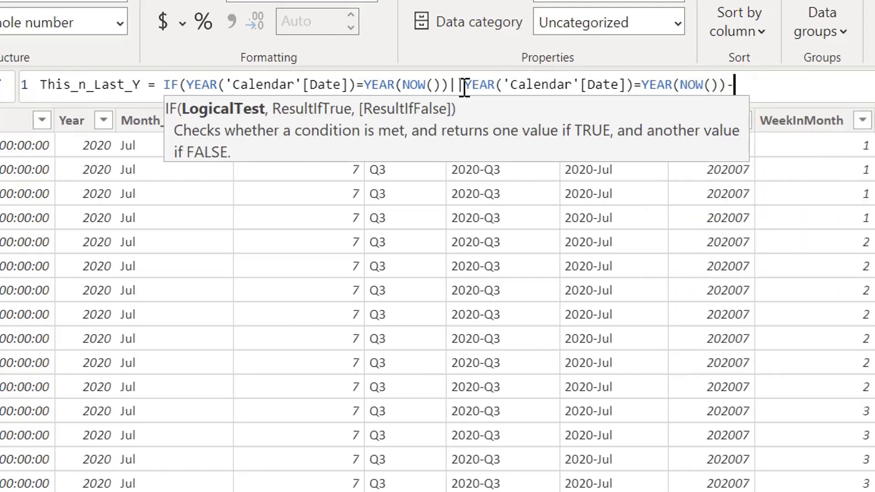
text(1,1)
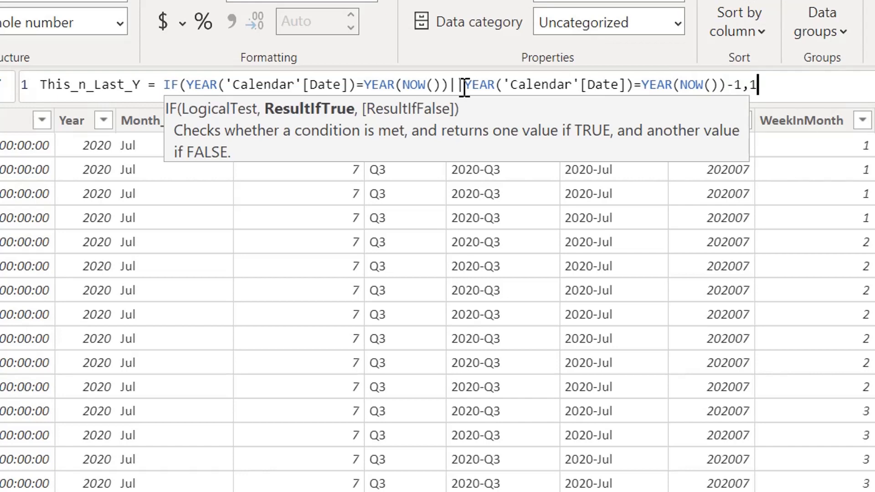
text(,)
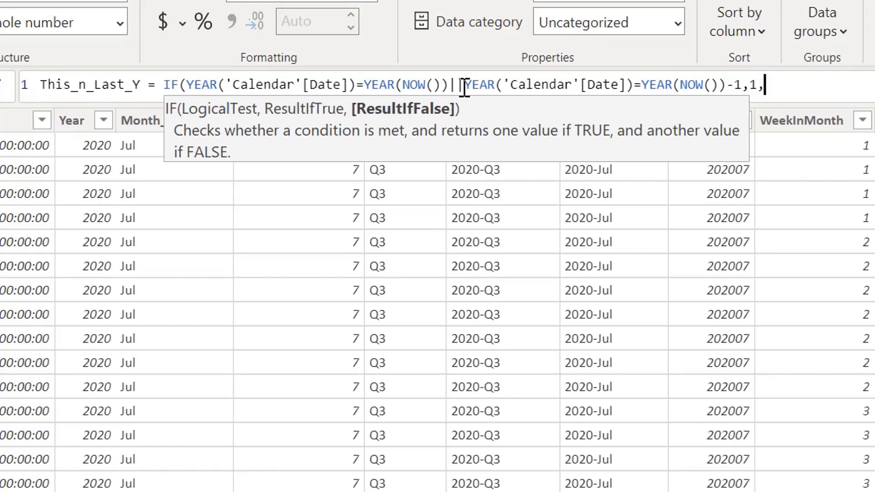
text(0))
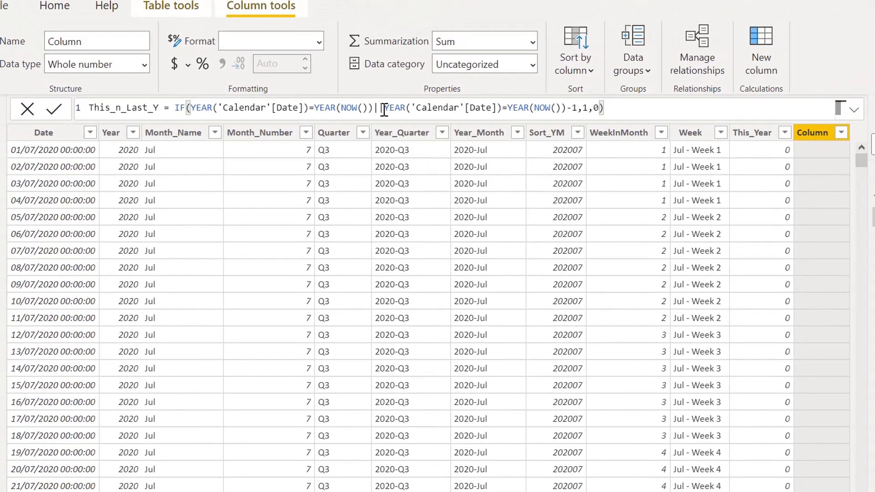
- Complete the This_n_Last_Y formula with YEAR(NOW())-1,1,0) and apply it
key(Return)
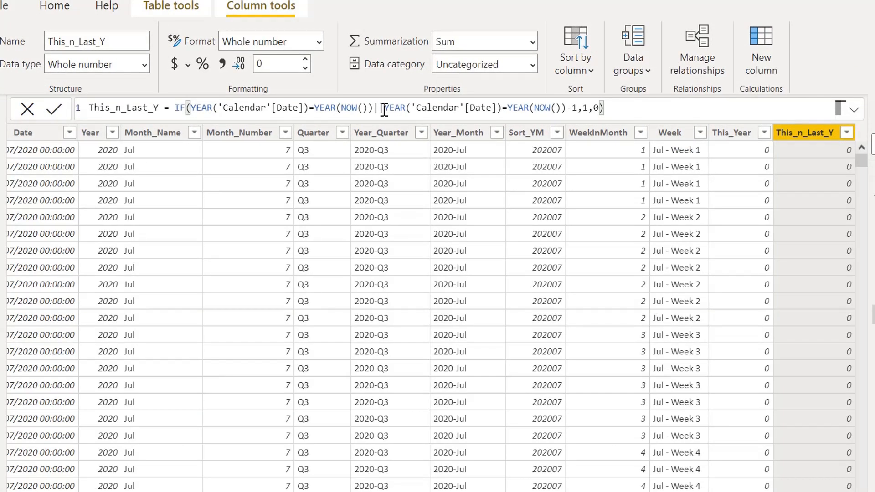
- Filter This_n_Last_Y to the value 1 and check which distinct years remain in the Year column
click(847, 136)
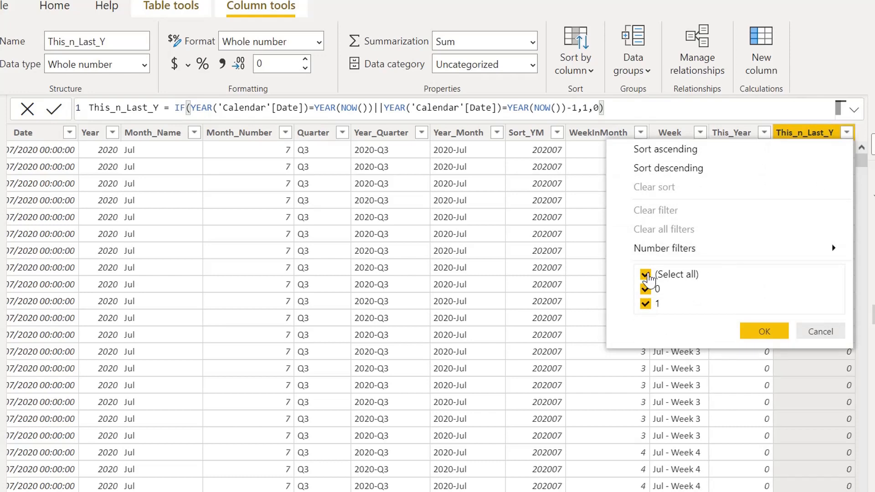
click(646, 275)
click(645, 303)
click(776, 332)
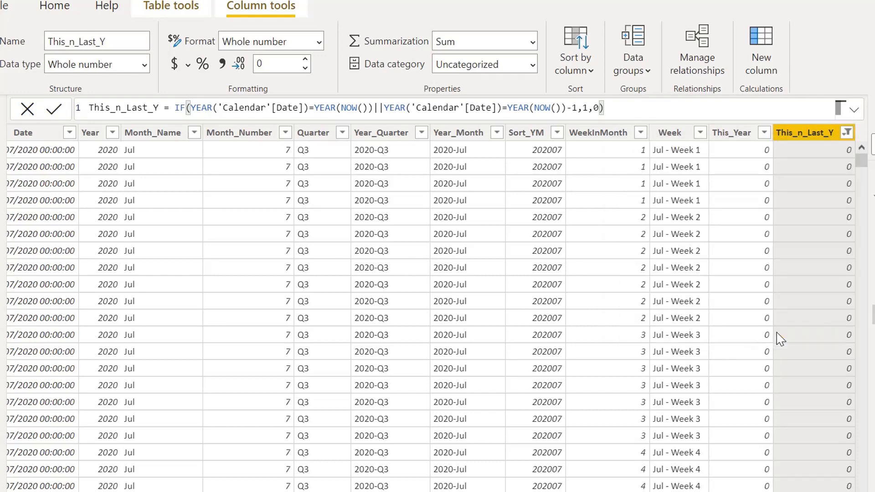
click(113, 133)
click(112, 132)
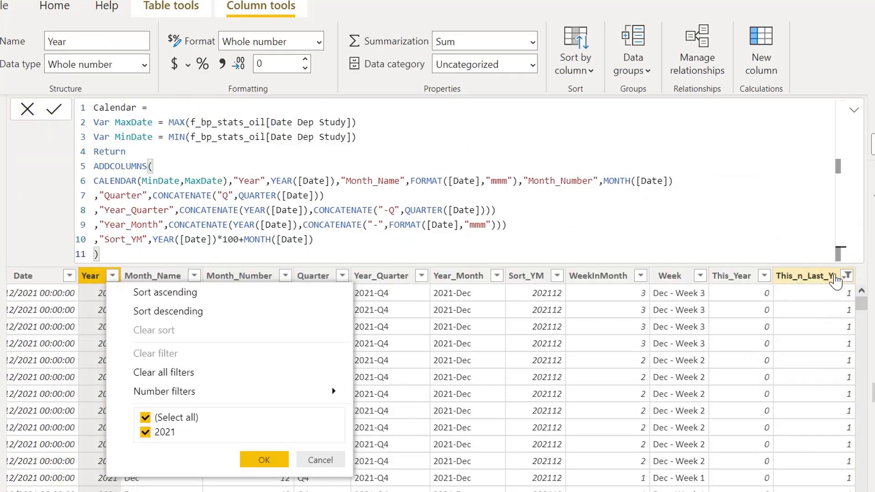
- Reselect all values in the This_n_Last_Y column's filter so the Calendar table is unfiltered
click(846, 276)
click(846, 276)
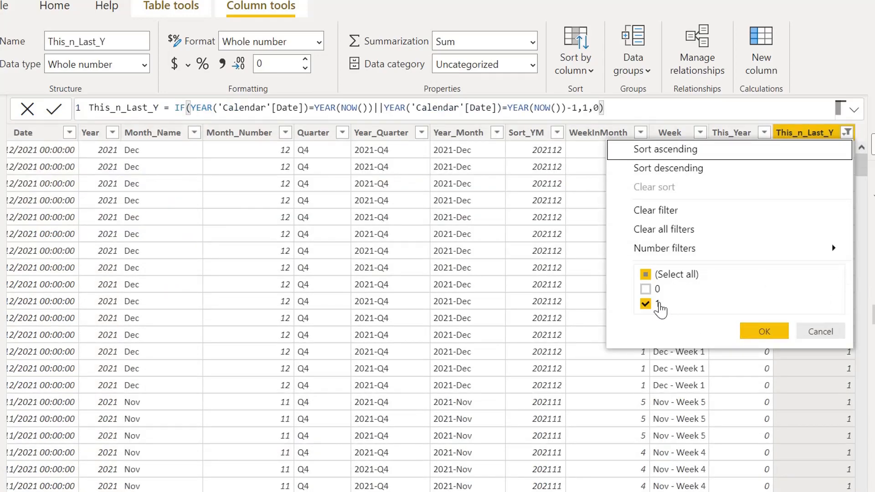
click(645, 277)
click(648, 276)
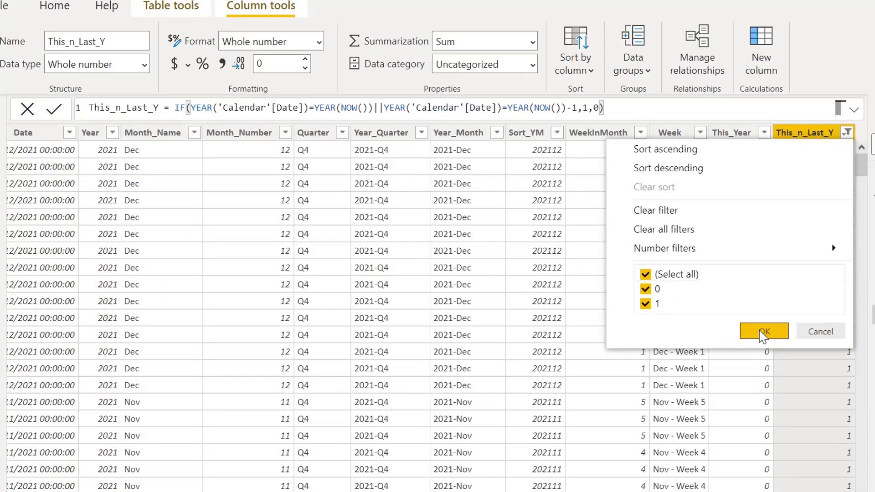
click(759, 331)
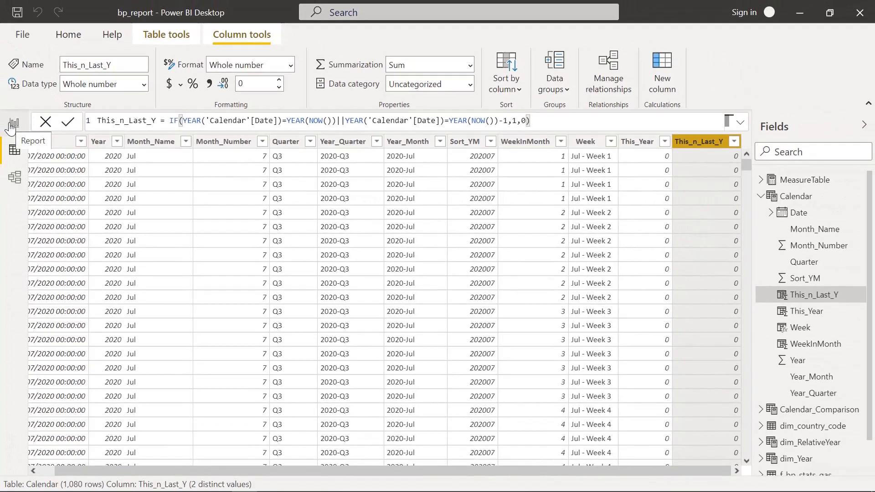
- Switch to the report view and move the Week table visual closer to the Year_Month table
click(13, 125)
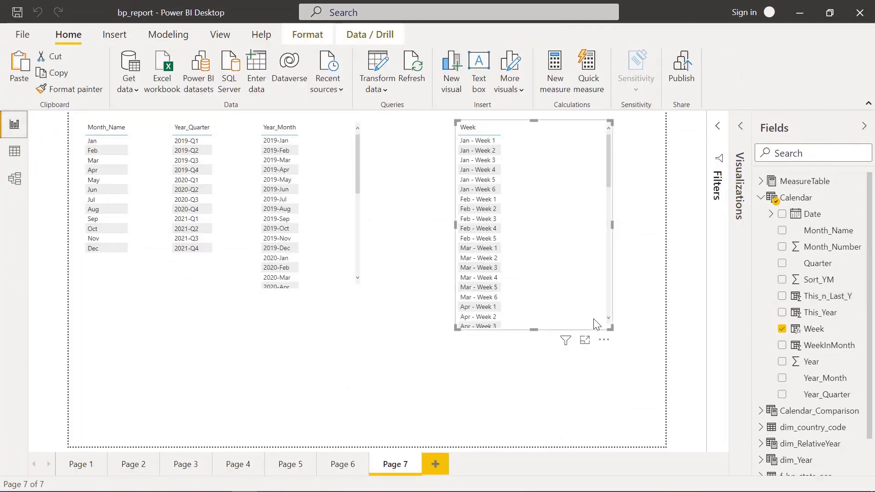
drag(592, 291, 537, 293)
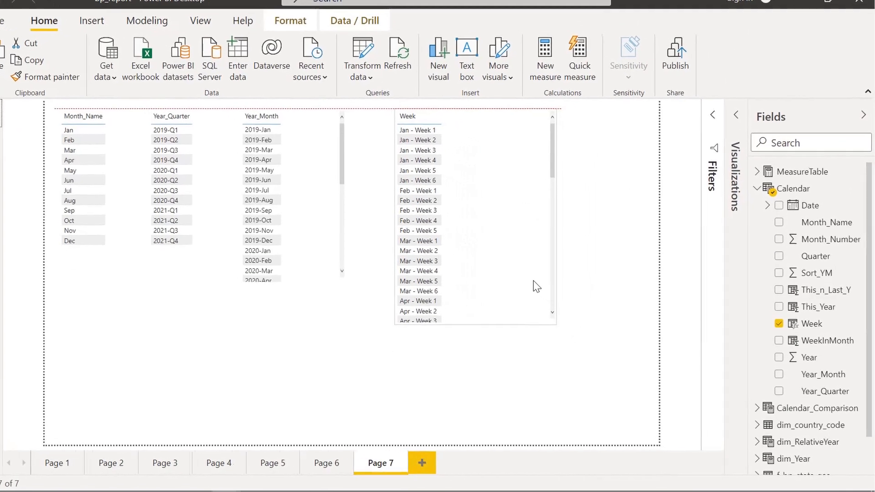
- Add This_n_Last_Y as a filter on this page, using basic filtering with only the value 1 selected
click(697, 81)
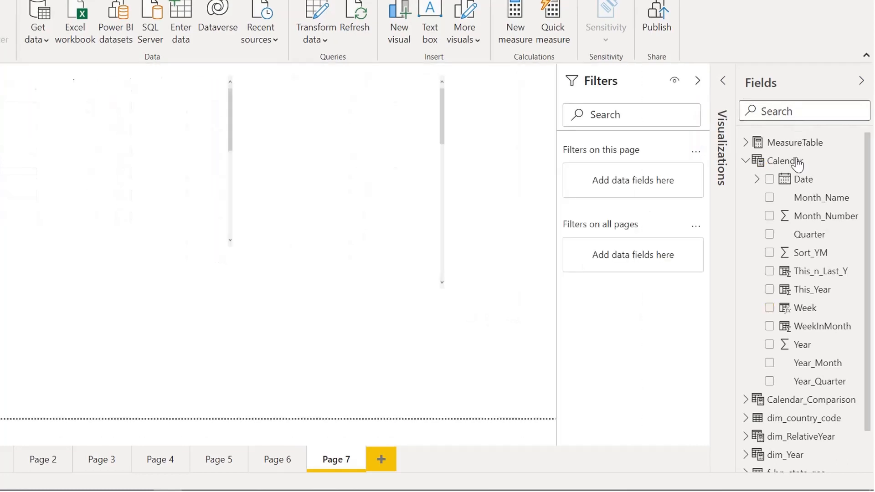
drag(812, 277, 616, 176)
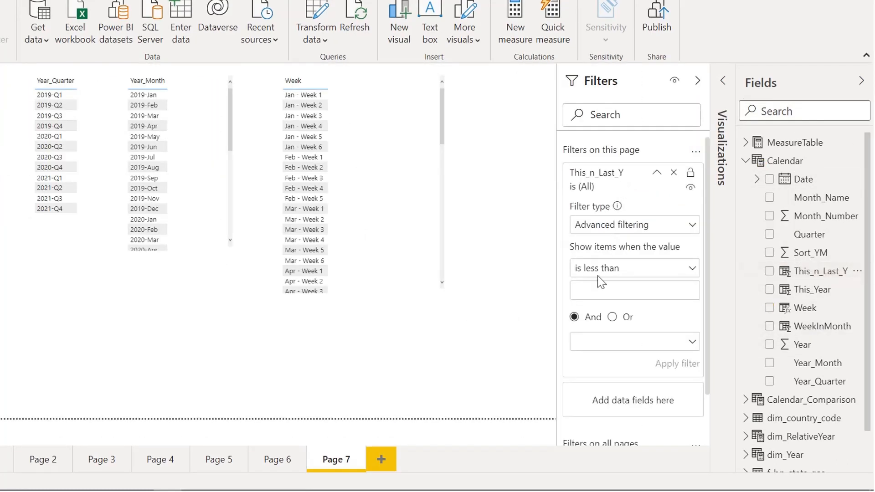
click(659, 232)
click(638, 264)
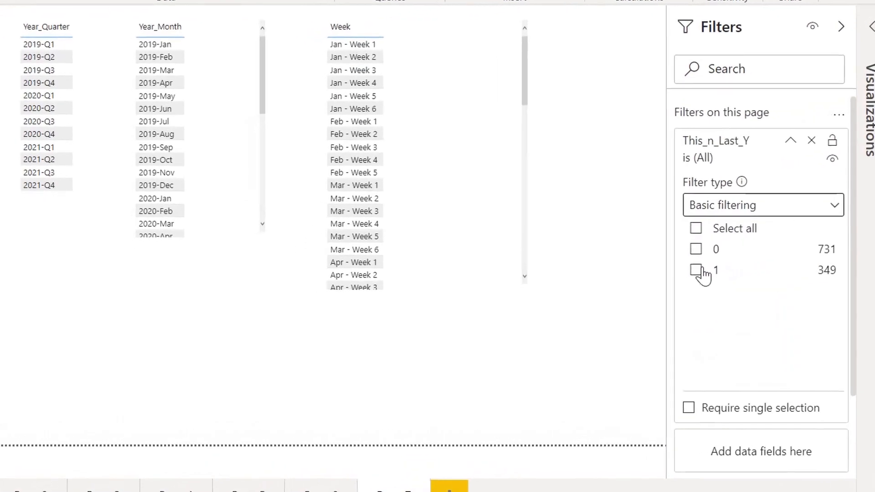
click(697, 273)
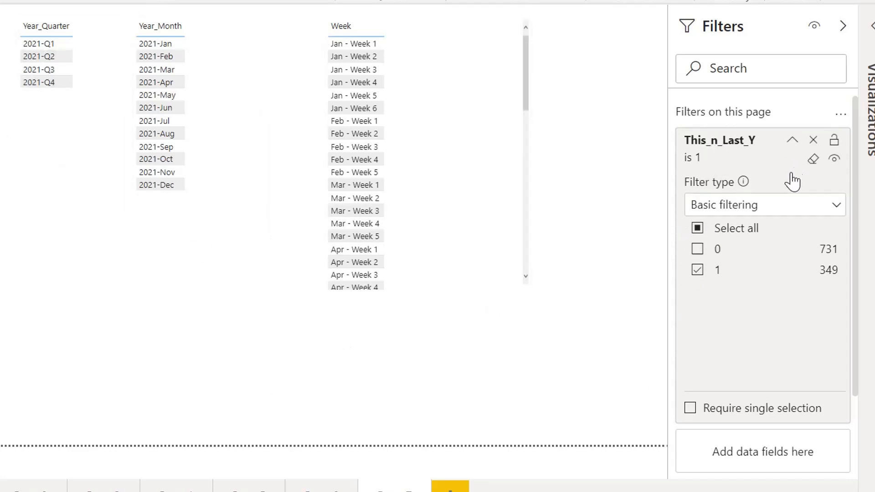
- Clear and remove the This_n_Last_Y filter from this page, and return to the data view
click(813, 159)
click(813, 140)
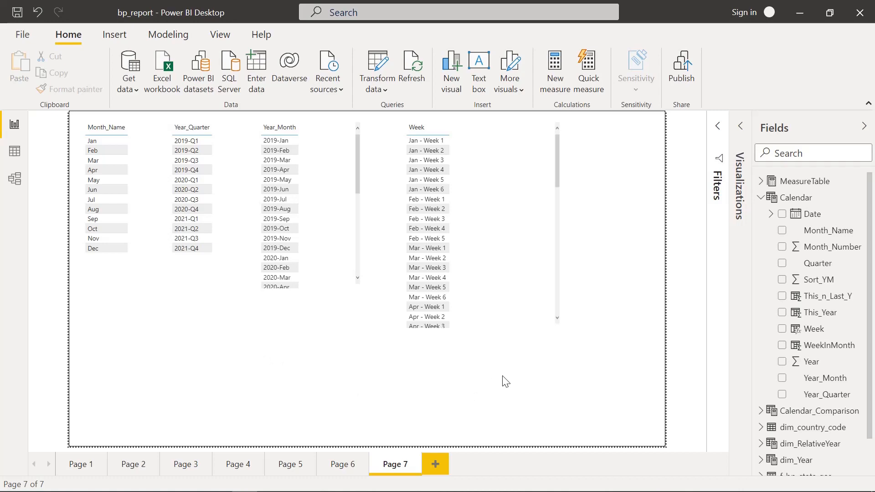
click(15, 152)
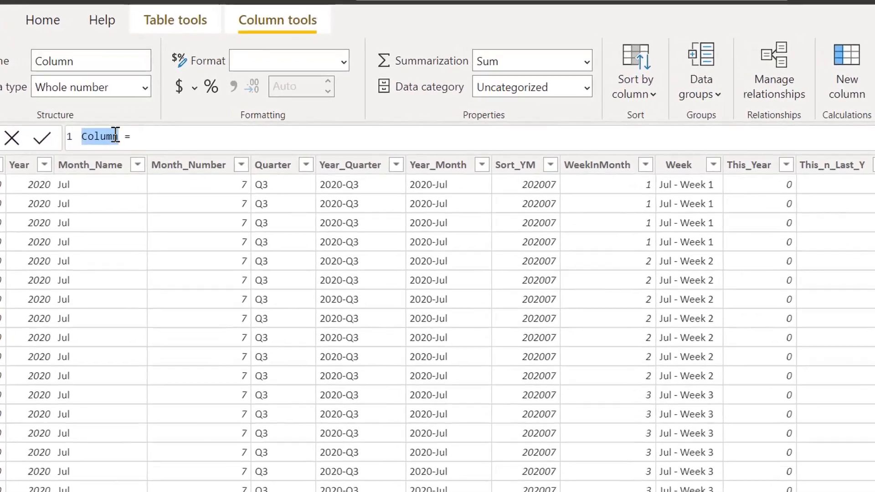
- Start a new Calendar column named This_Q with an IF whose test begins with QUARTER('Calendar'[Date])=
text(Thi)
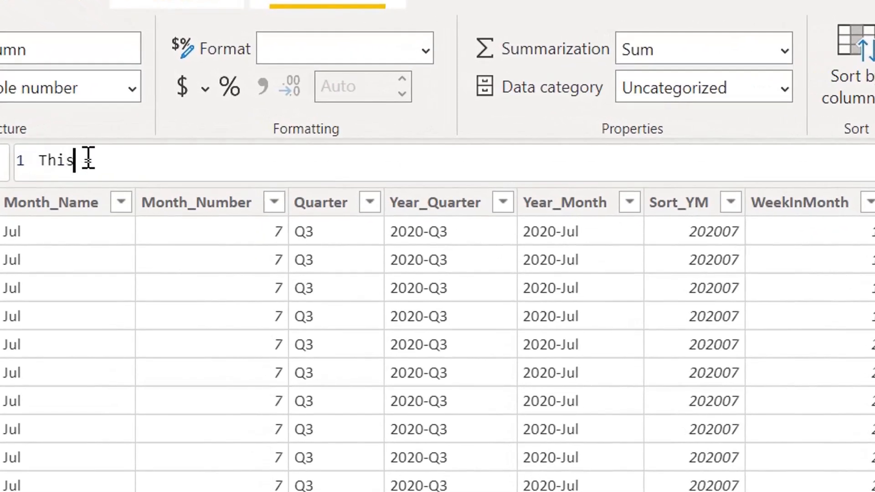
text(_Q =)
text( if(quar)
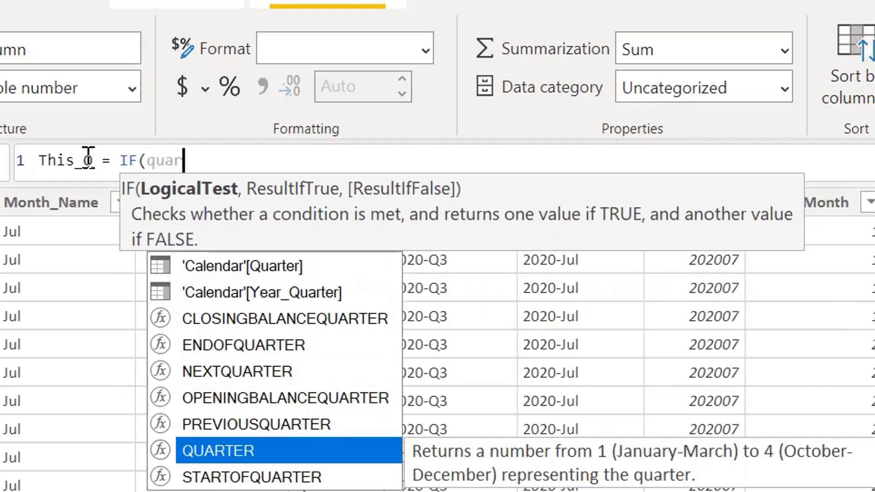
key(Tab)
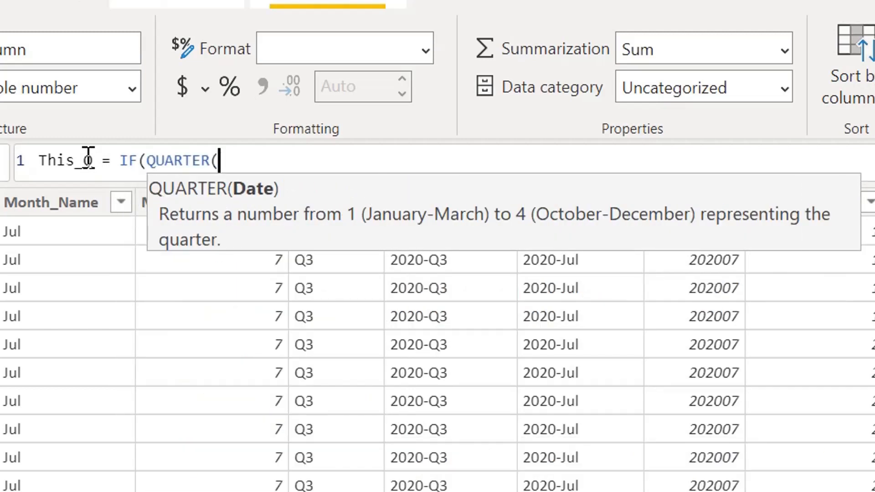
text(dat)
key(Up)
key(Up)
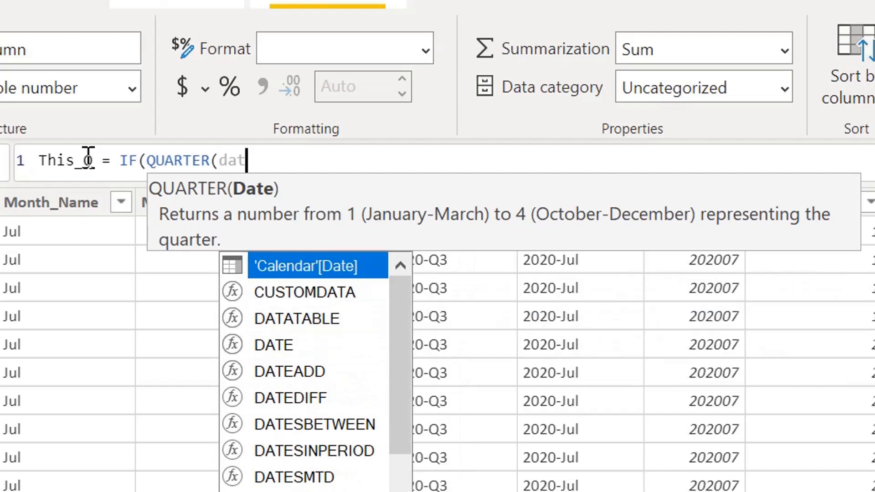
key(Tab)
text())
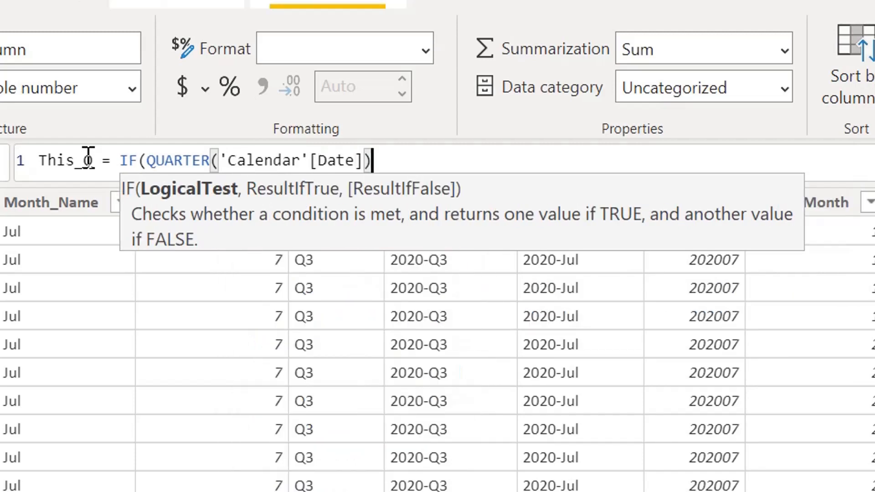
text(=qua)
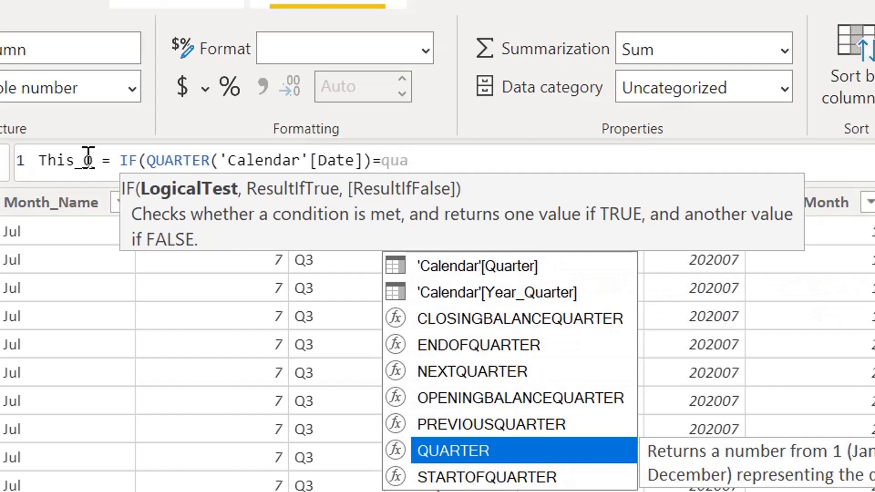
- Complete the quarter comparison in the This_Q formula with QUARTER(NOW())
key(Up)
key(Down)
key(Tab)
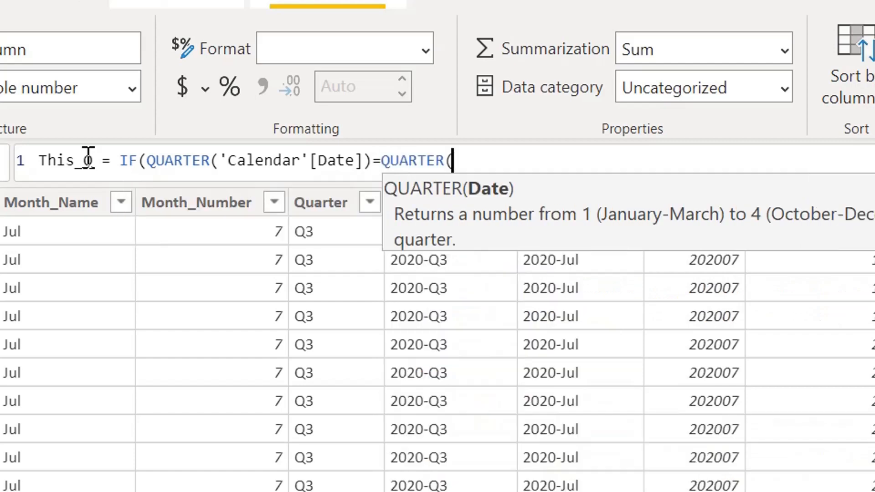
text(now)
key(Tab)
text()))
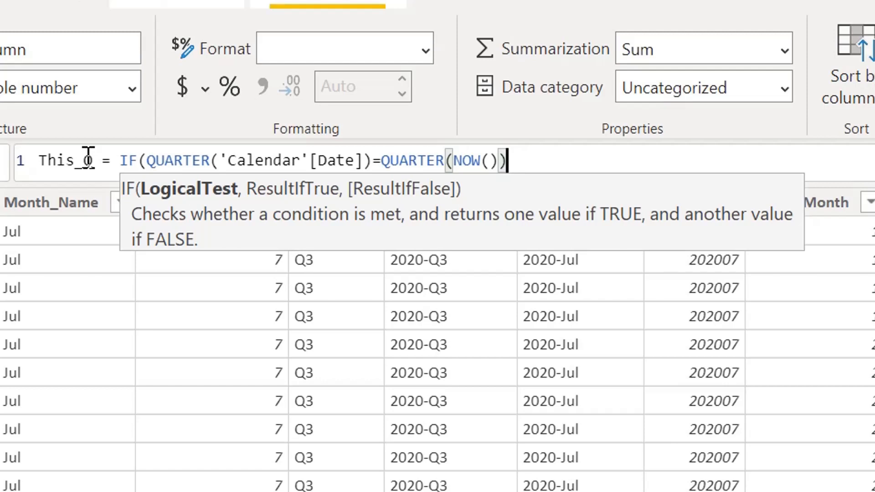
- Extend the This_Q test with a second && condition, YEAR('Calendar'[Date])=YEAR(NOW())
text(&&)
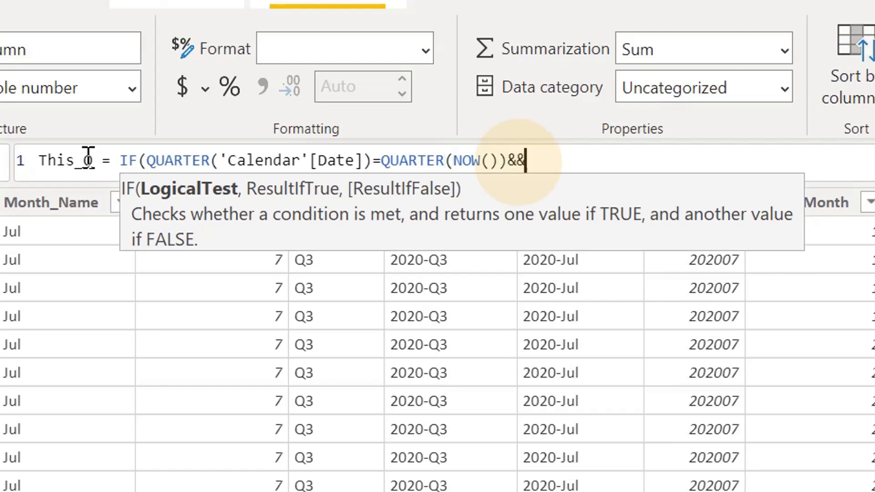
text(year)
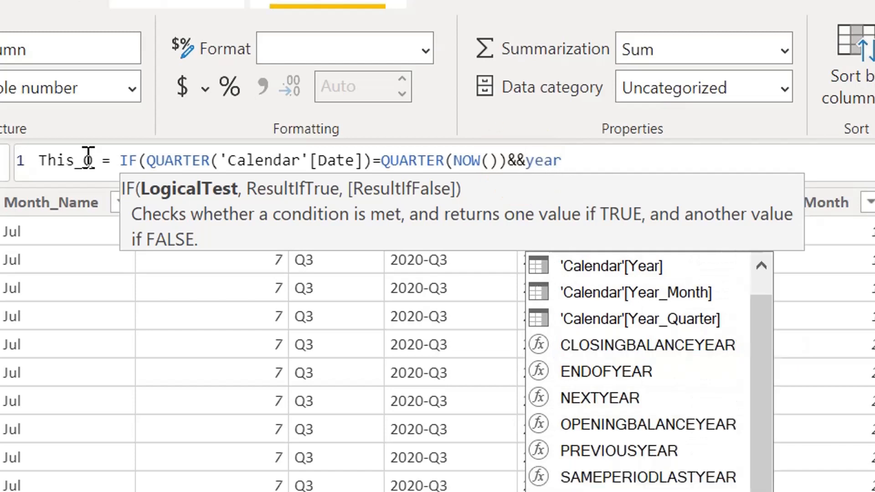
key(Tab)
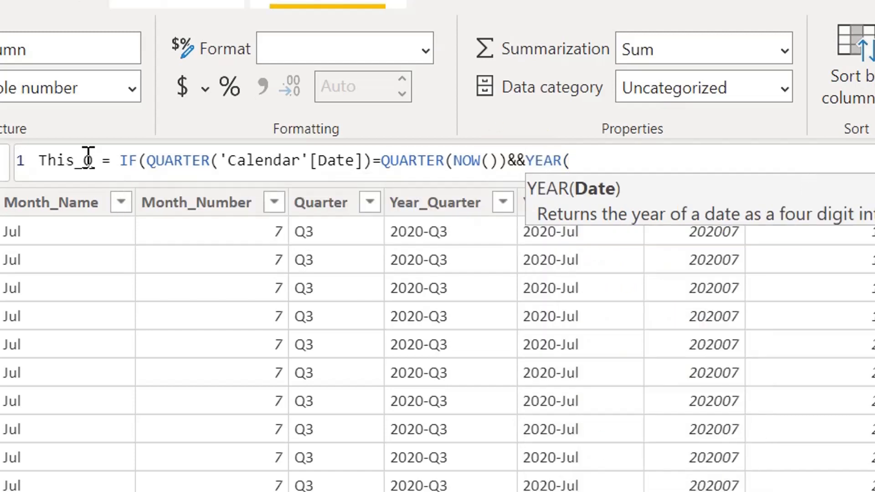
text(date)
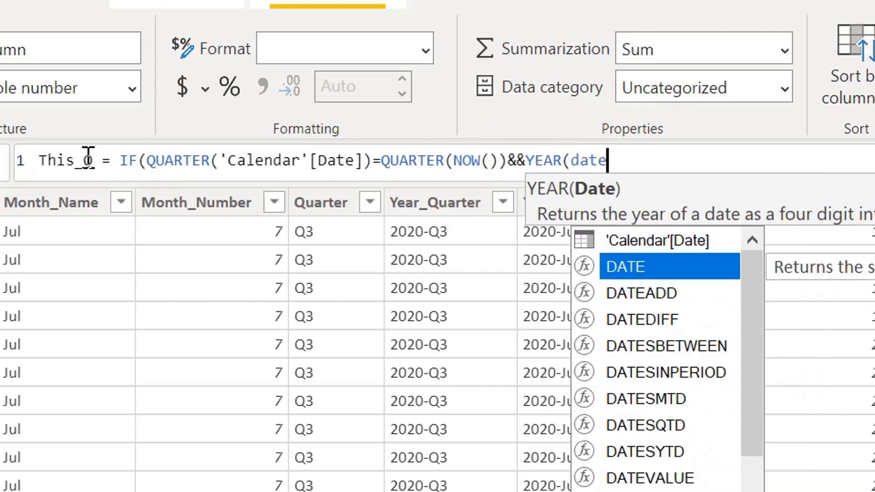
key(Up)
key(Tab)
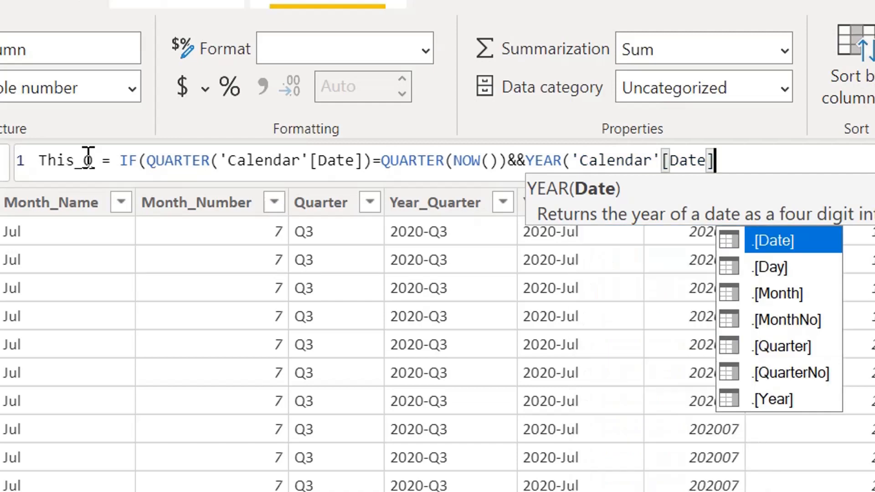
text()=)
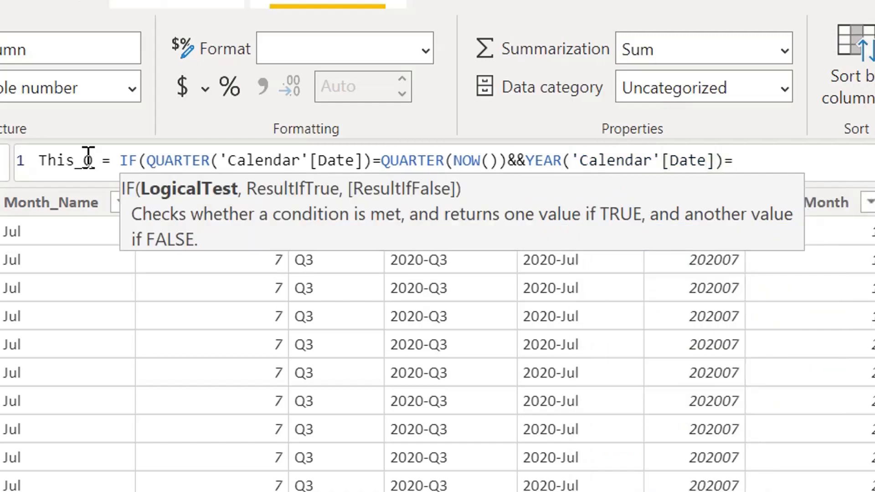
text(y)
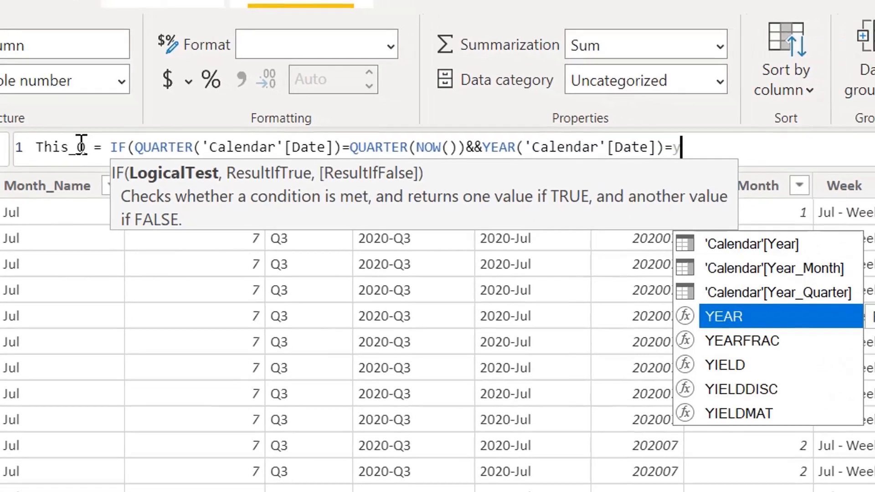
text(ea)
key(Tab)
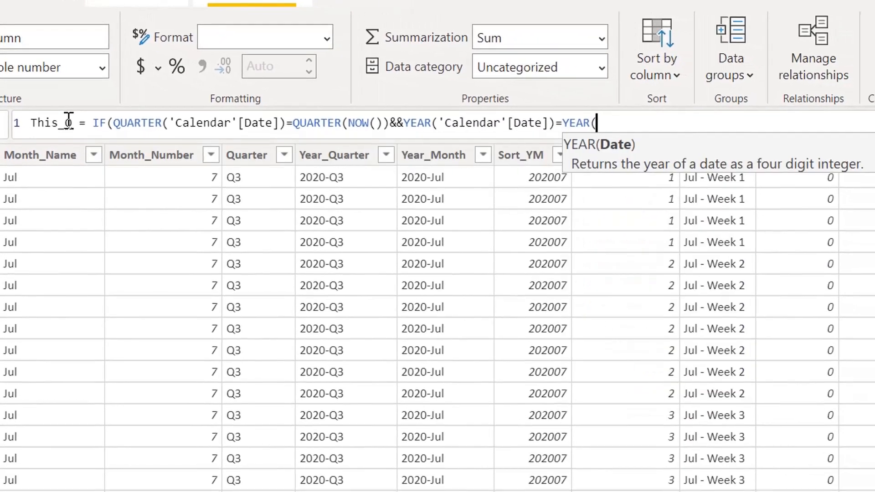
text(now)
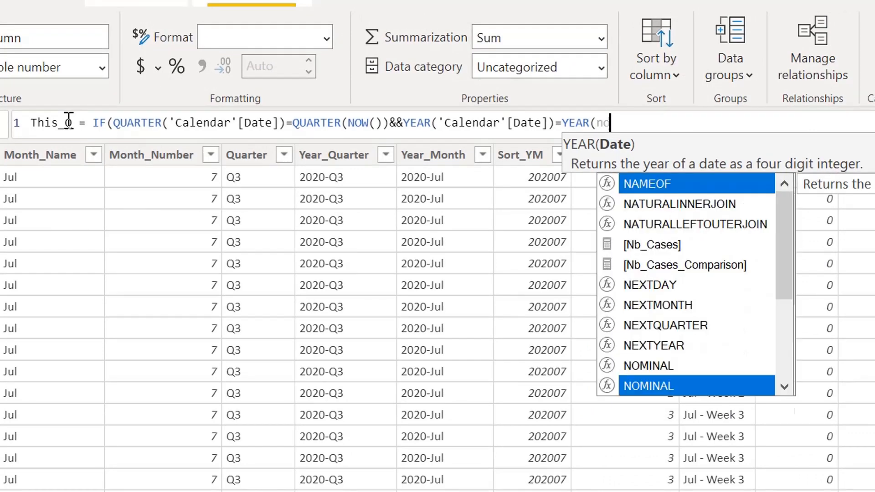
key(Tab)
text())
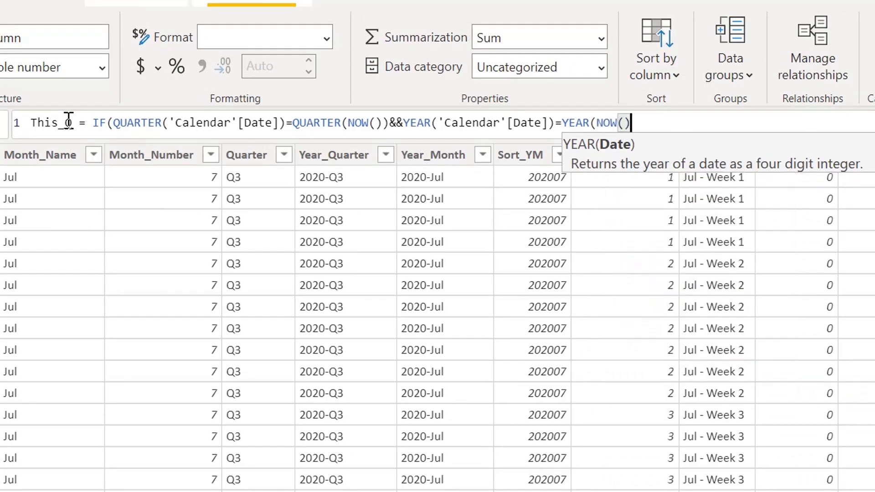
text())
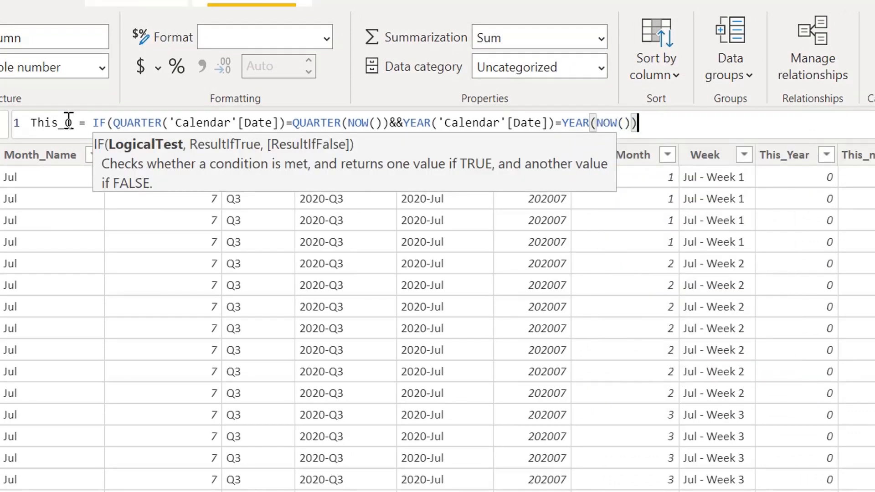
text(,)
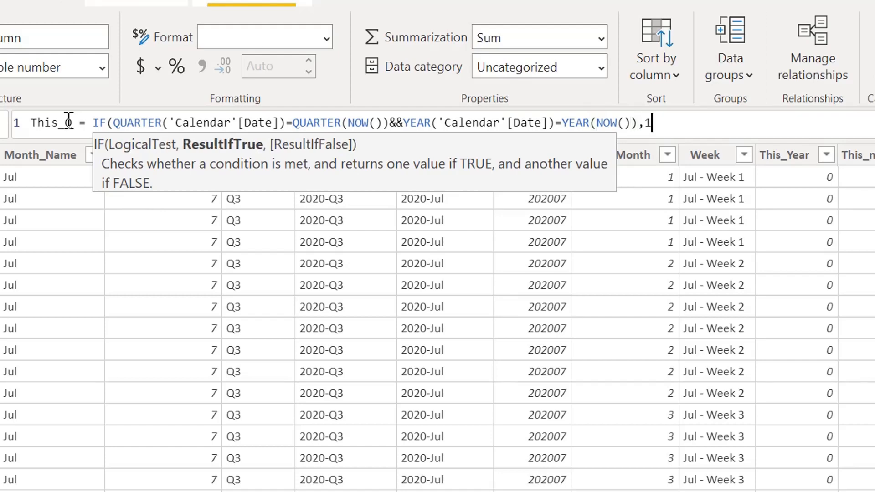
text(1,0))
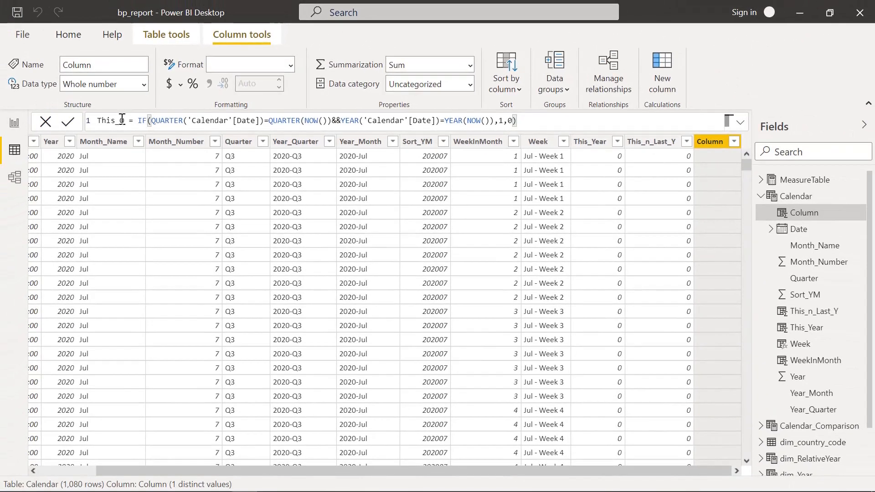
- Finish the This_Q formula with 1 as the true result and 0 as the false result, and commit it
key(Return)
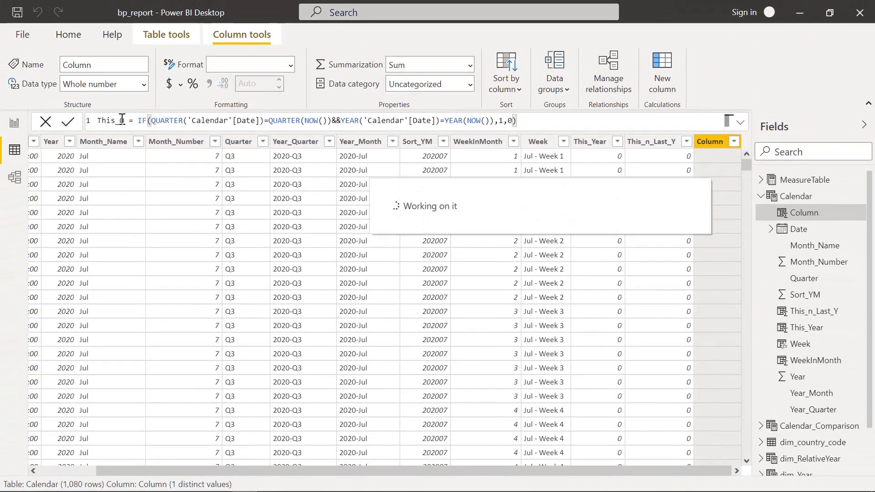
- Check which distinct values the This_Q column's filter offers, leaving the filter unchanged
click(733, 141)
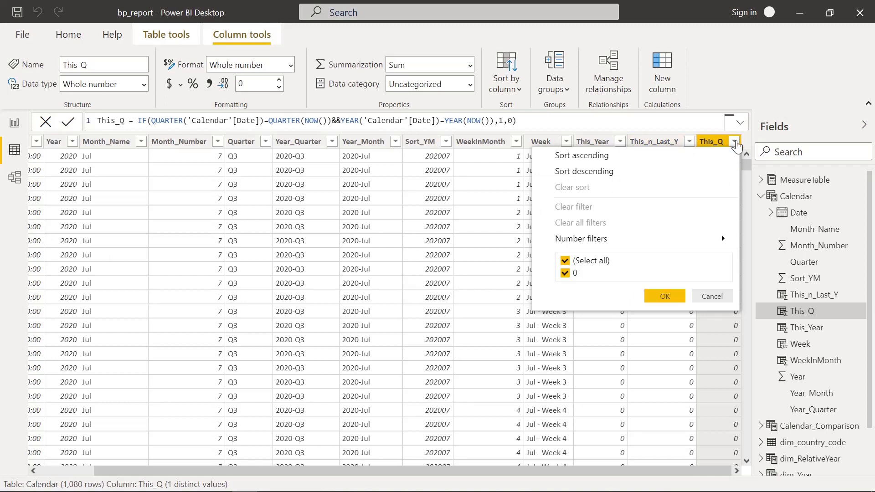
click(735, 144)
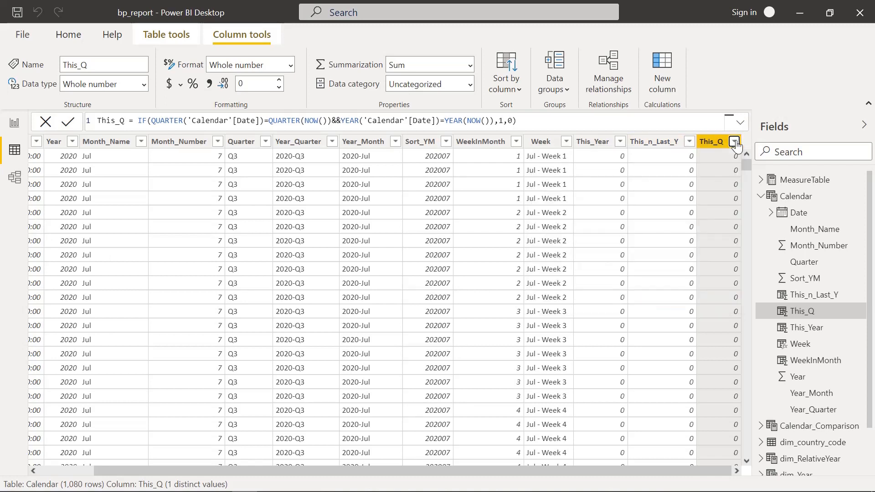
click(735, 143)
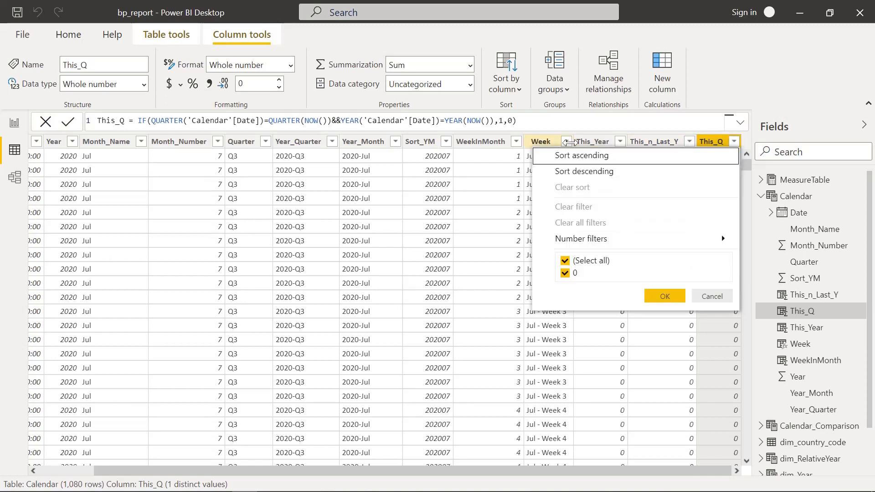
click(740, 89)
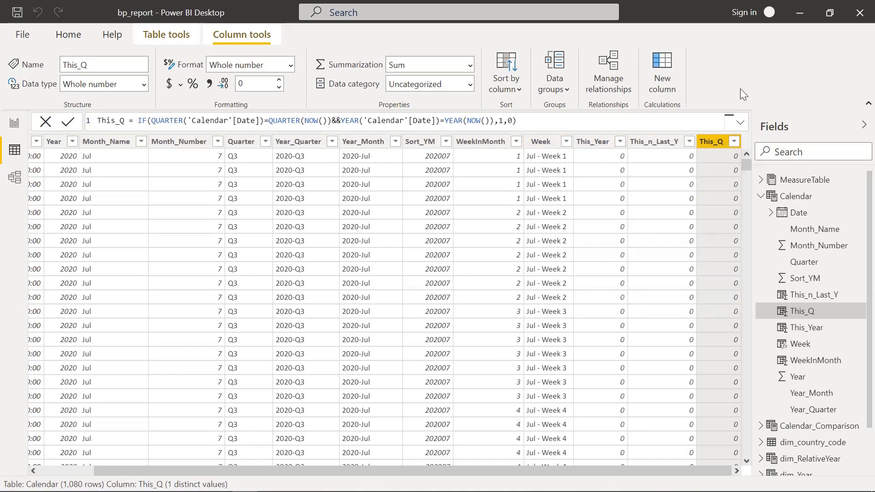
click(712, 143)
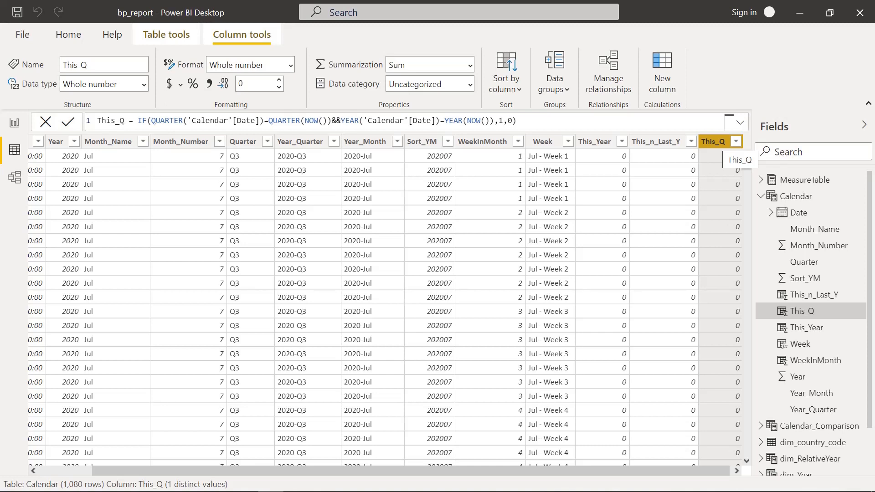
- Show the Calendar table formula through its Date column and add a variable named MinDate_Gas on a new line below MinDate
drag(127, 470, 72, 471)
click(59, 141)
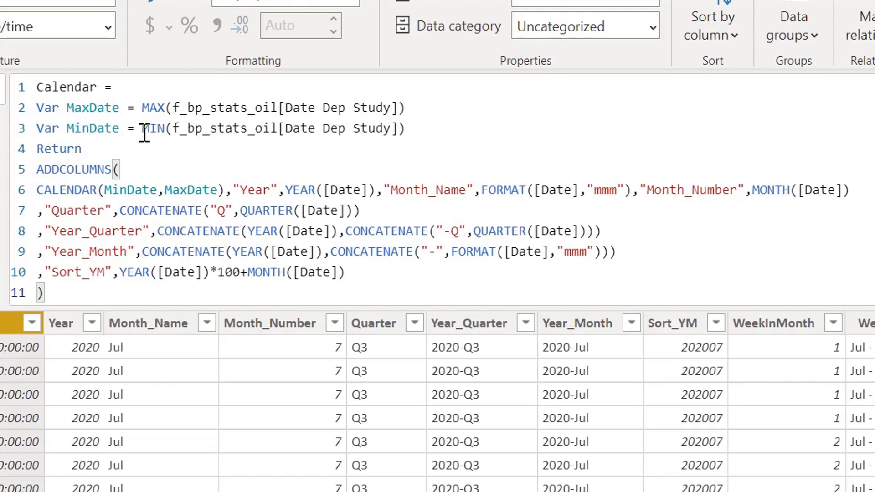
click(428, 128)
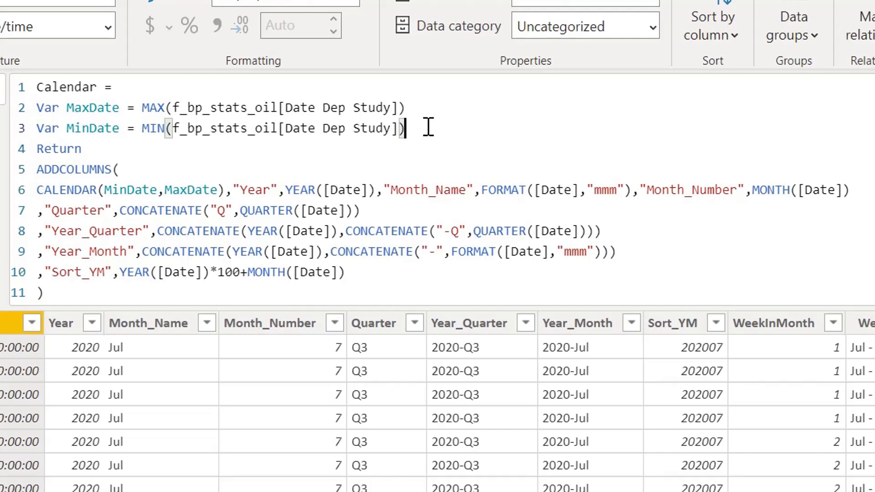
key(Return)
text(Va)
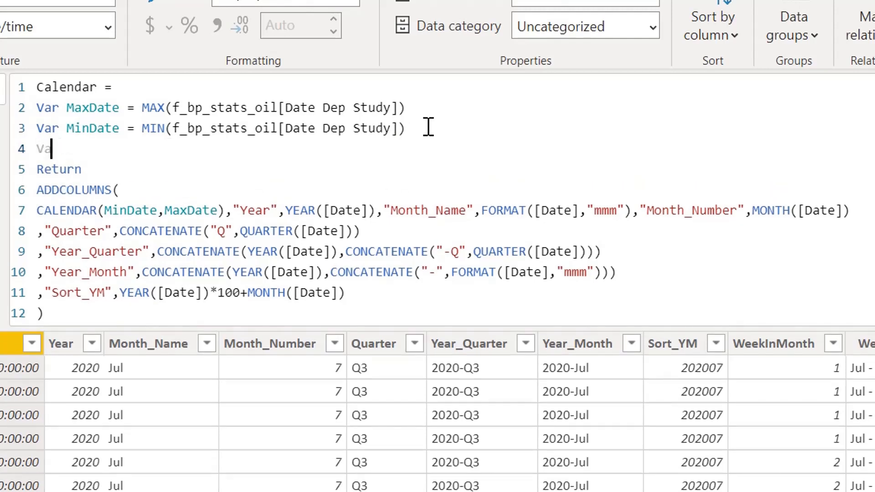
text(r MinDate)
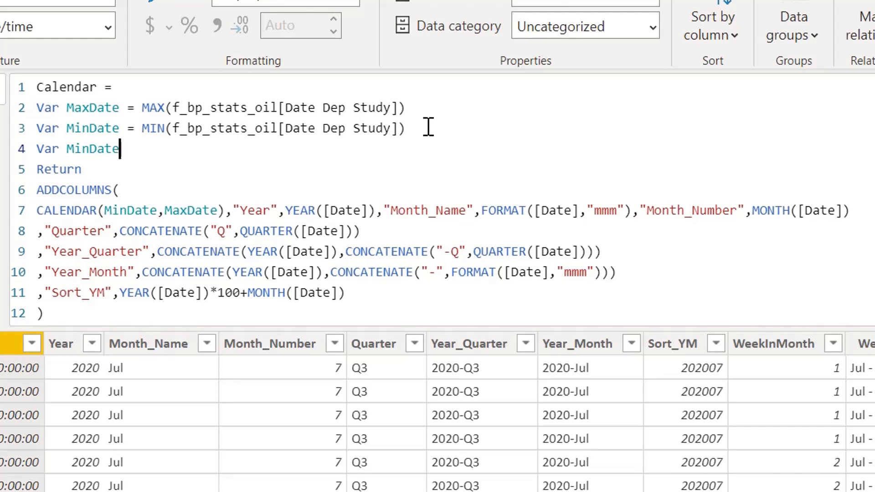
text(_Gas = min)
- Define MinDate_Gas as MIN(f_bp_stats_gas[Date Dep Study])
key(Tab)
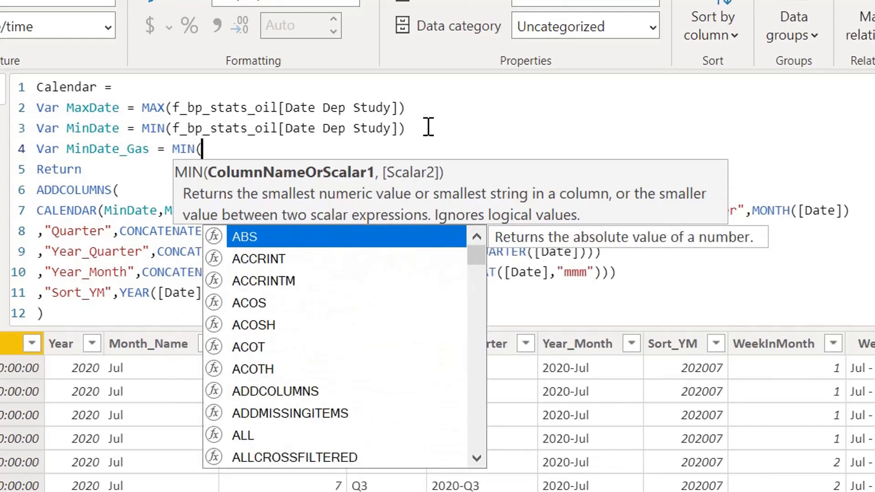
text(gas)
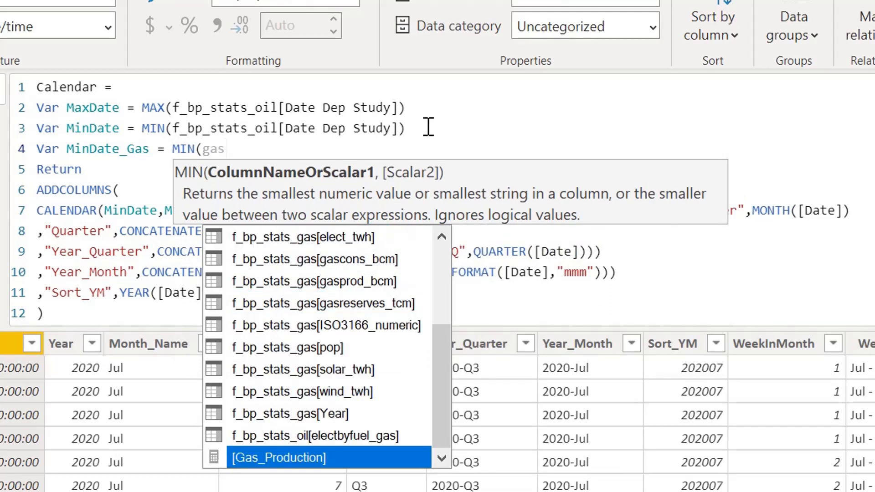
key(Down)
key(Down)
key(Tab)
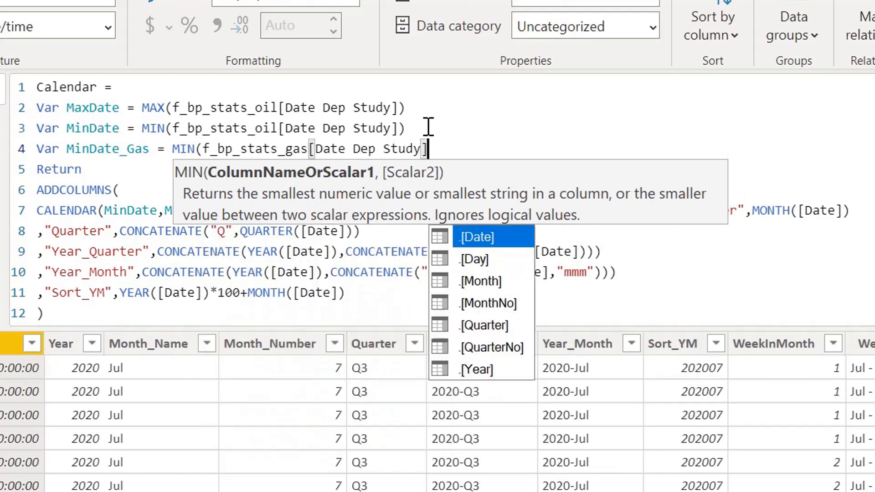
text())
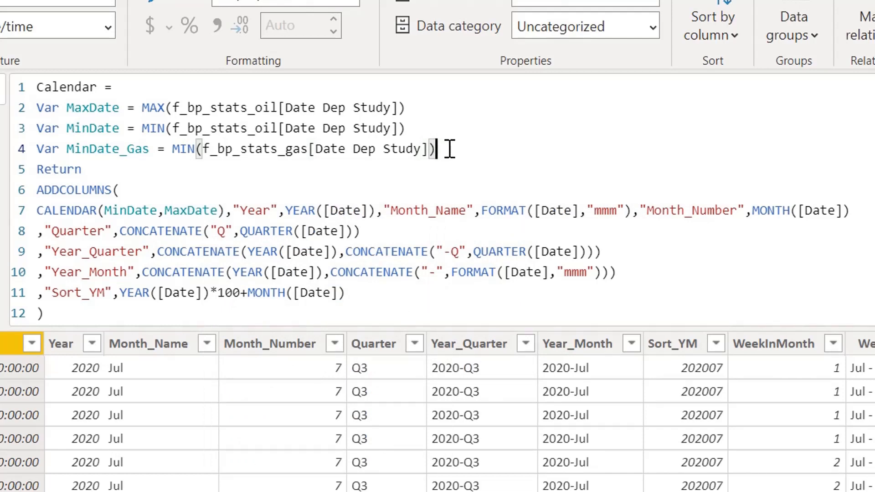
- Begin an outer MIN function around the MinDate variable's existing MIN(f_bp_stats_oil[Date Dep Study]) expression
drag(449, 148, 172, 149)
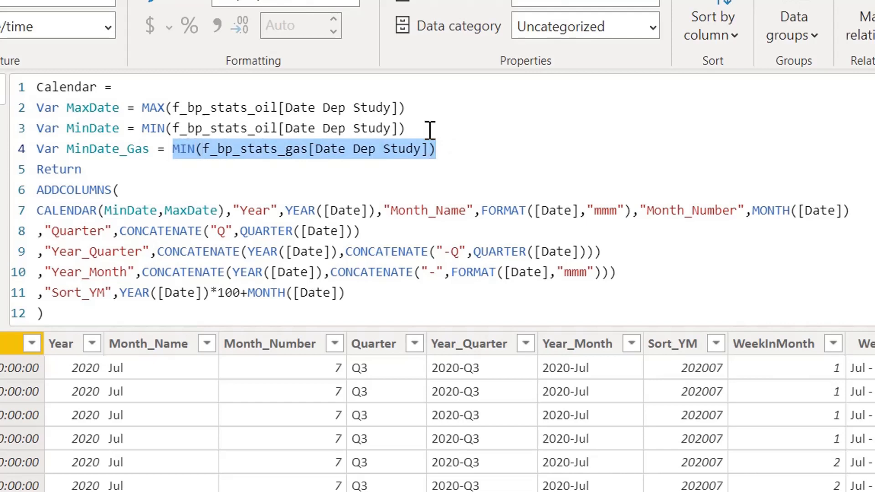
drag(427, 129, 145, 130)
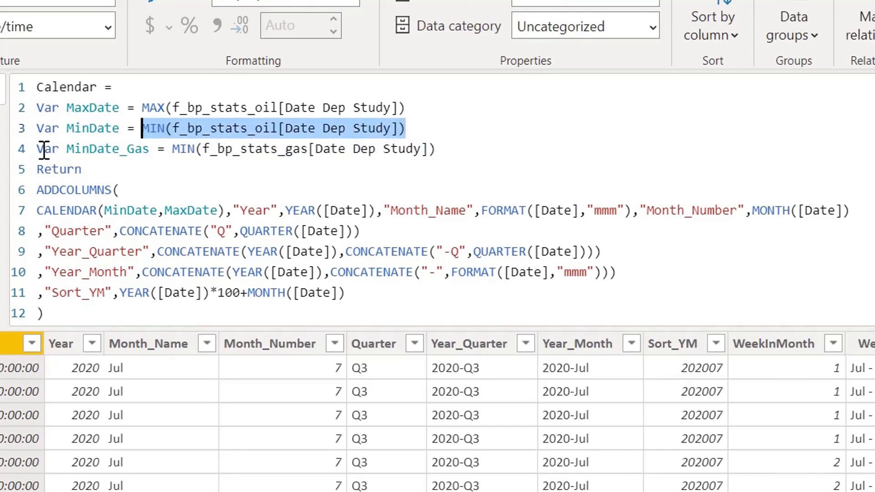
click(141, 128)
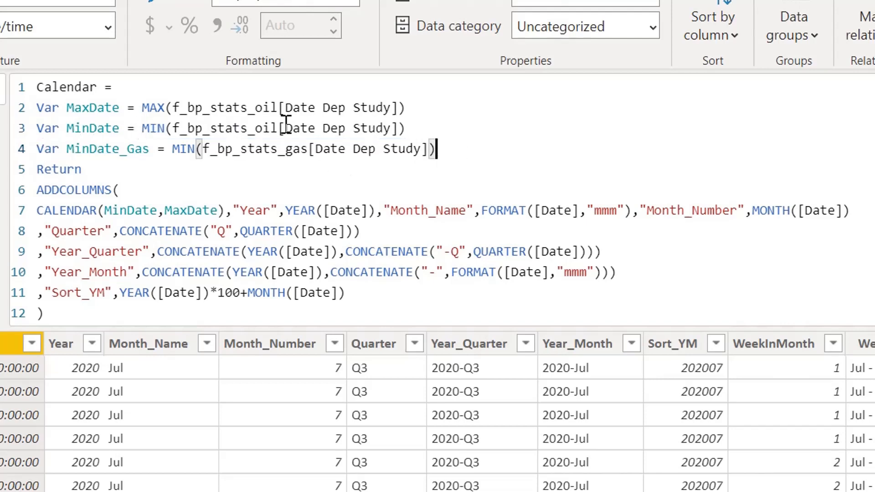
click(225, 129)
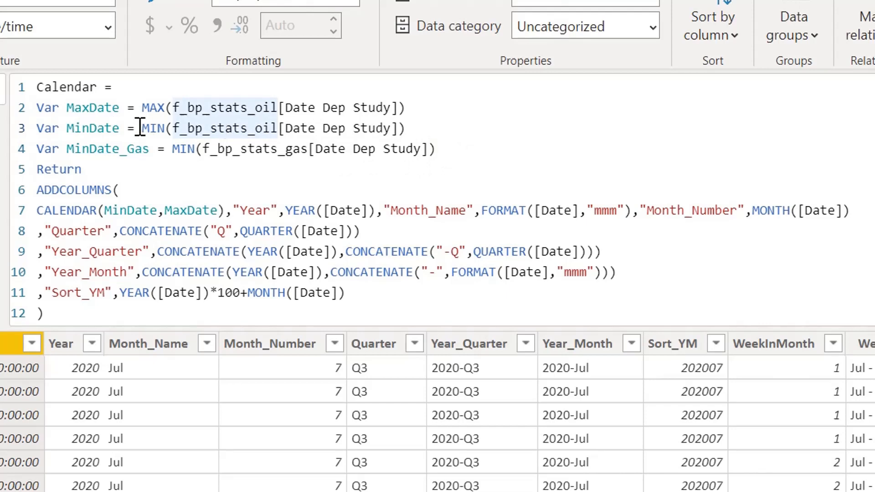
click(138, 128)
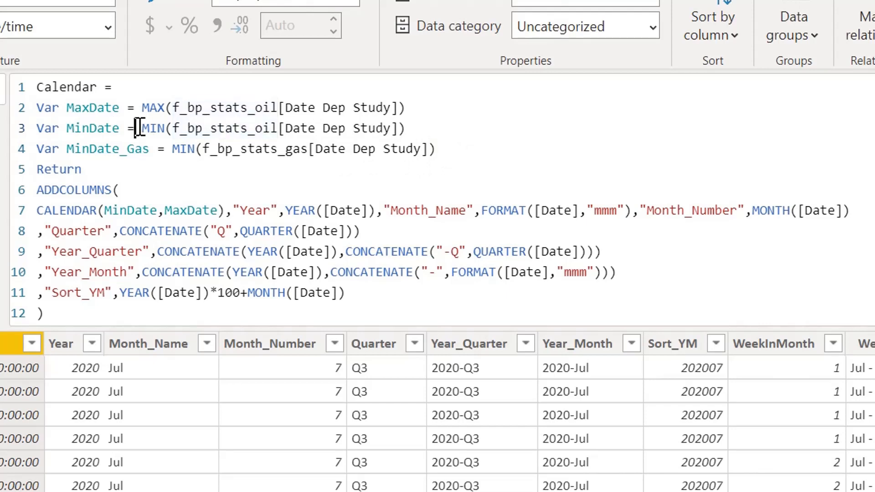
text(Min)
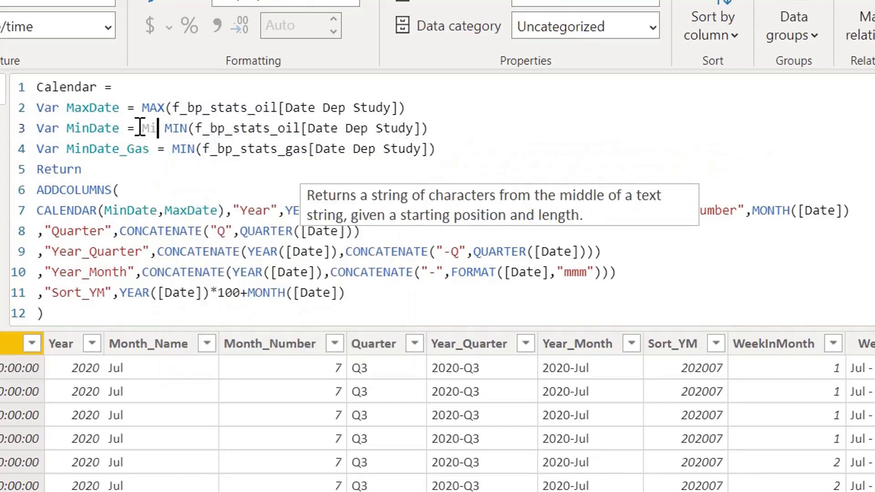
key(Tab)
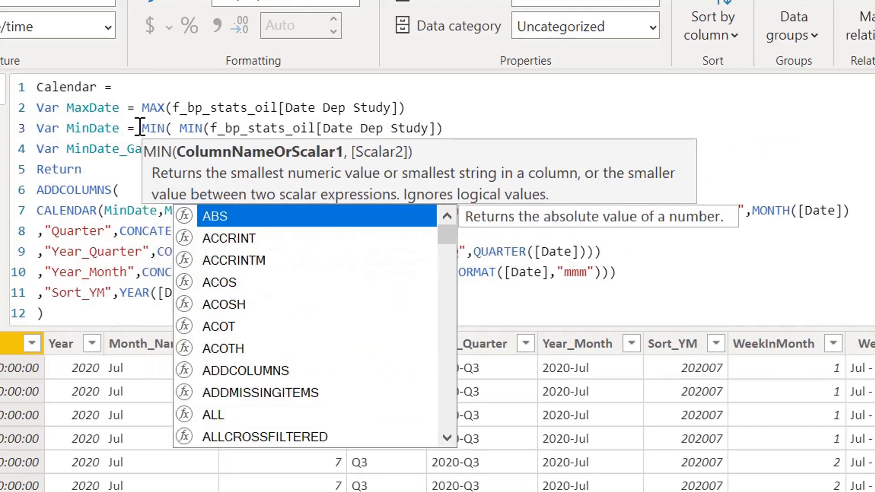
click(119, 134)
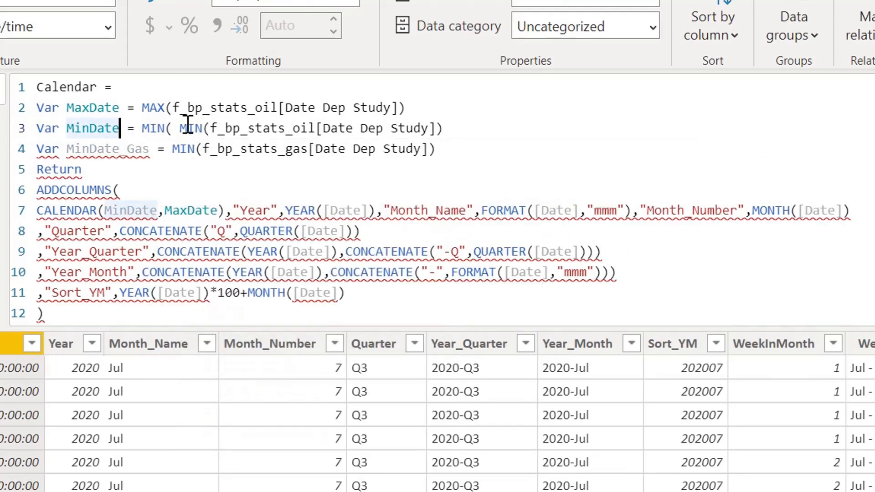
- Add MIN(f_bp_stats_gas[Date Dep Study]), copied from MinDate_Gas, as the outer MIN's second argument in MinDate and close the parenthesis
drag(180, 127, 384, 135)
drag(437, 149, 175, 149)
key(ctrl+c)
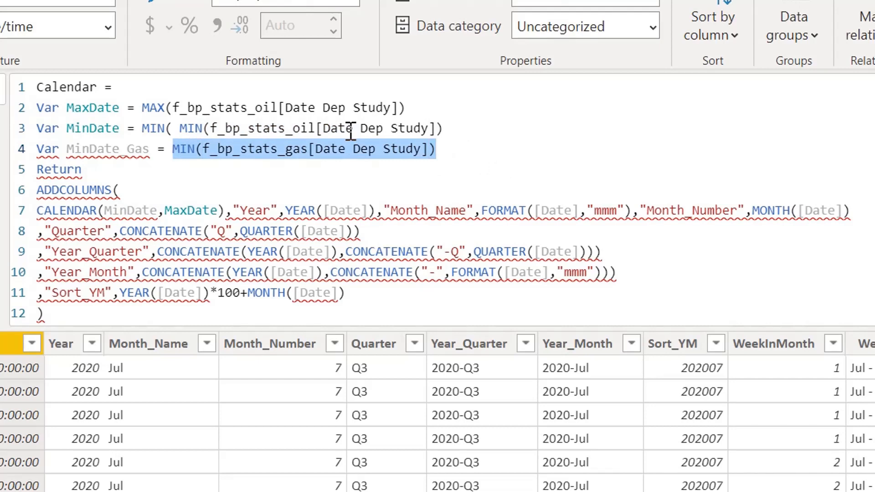
click(498, 131)
text(,)
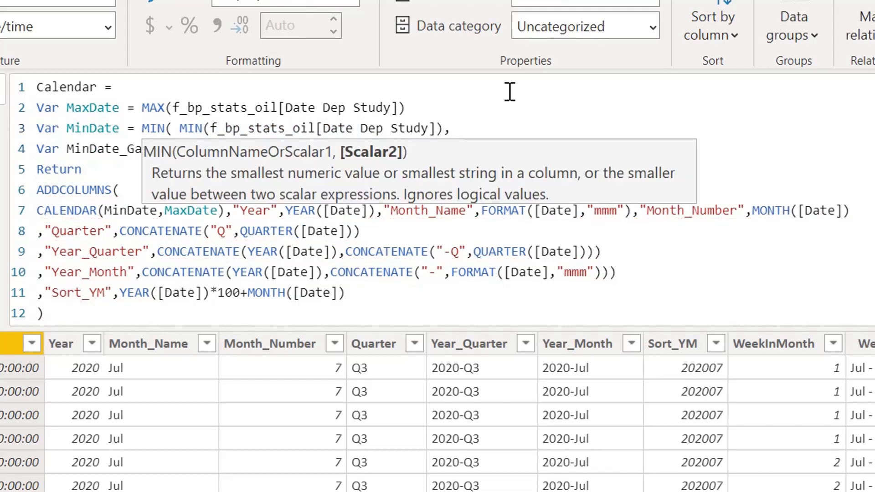
key(ctrl+v)
text())
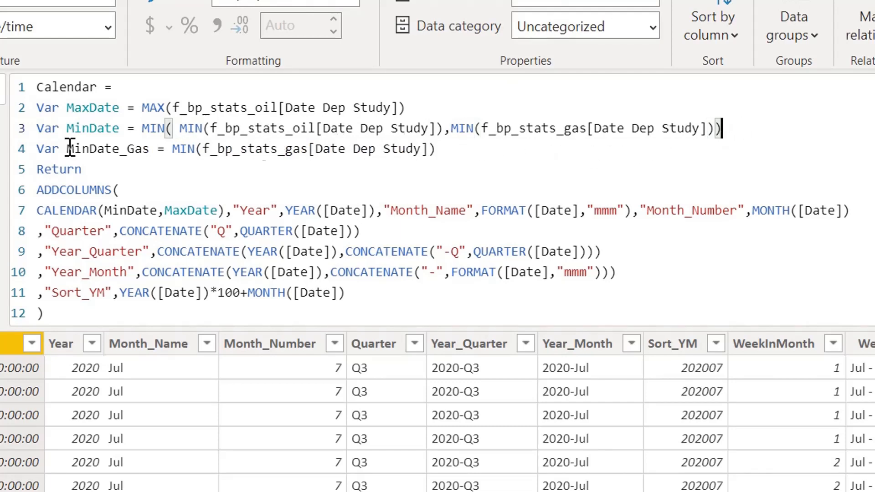
- Comment out the MinDate_Gas variable line in the Calendar formula
click(38, 148)
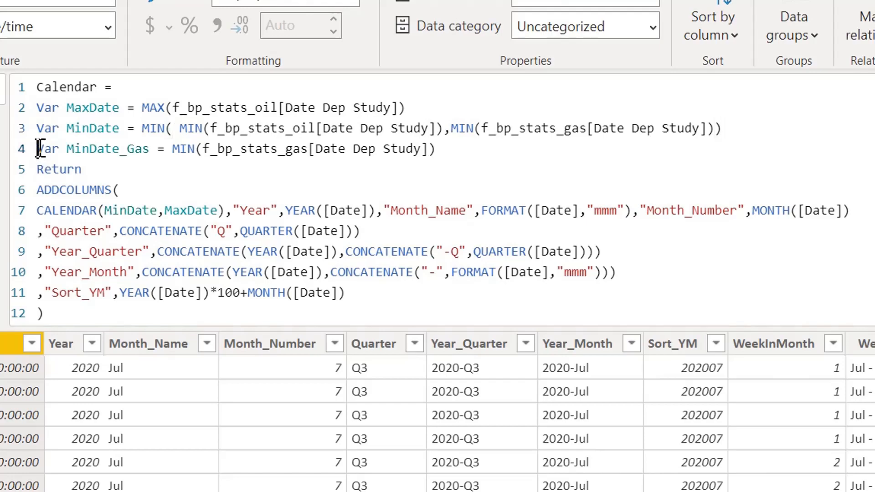
text(--)
click(433, 210)
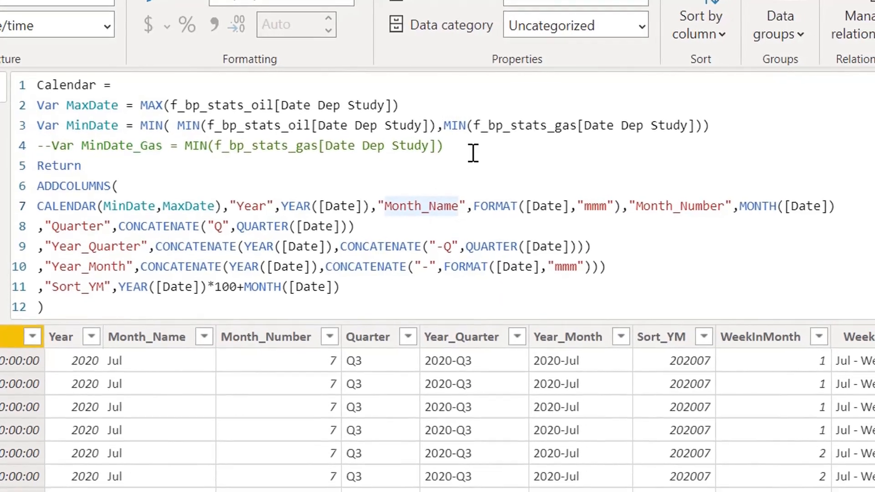
- Delete the commented-out MinDate_Gas line along with its leftover blank line, and commit the Calendar formula
drag(472, 153, 9, 146)
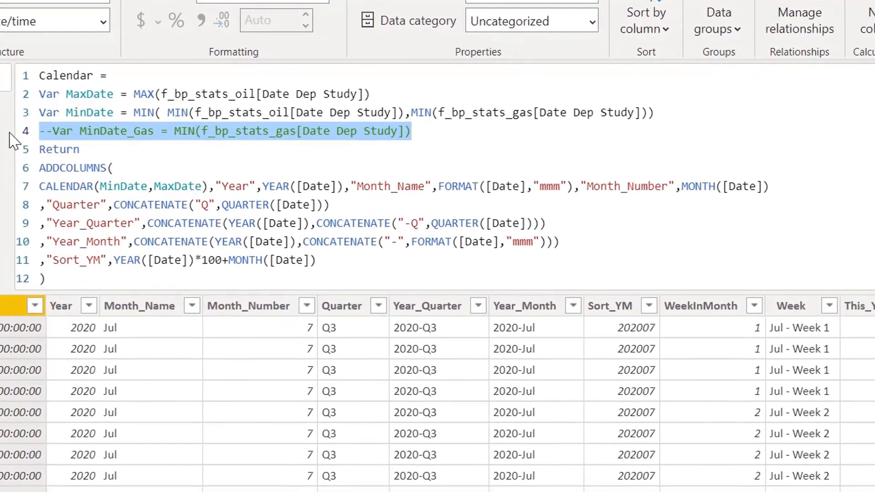
key(BackSpace)
click(303, 267)
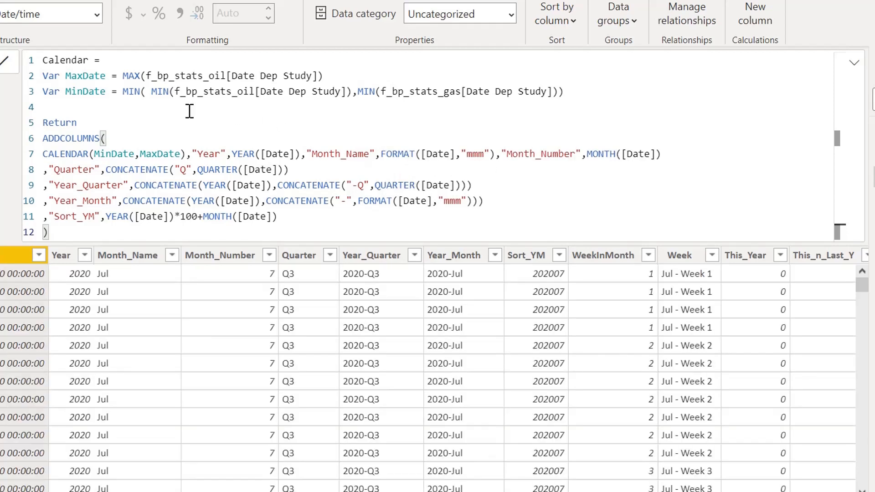
click(79, 108)
key(BackSpace)
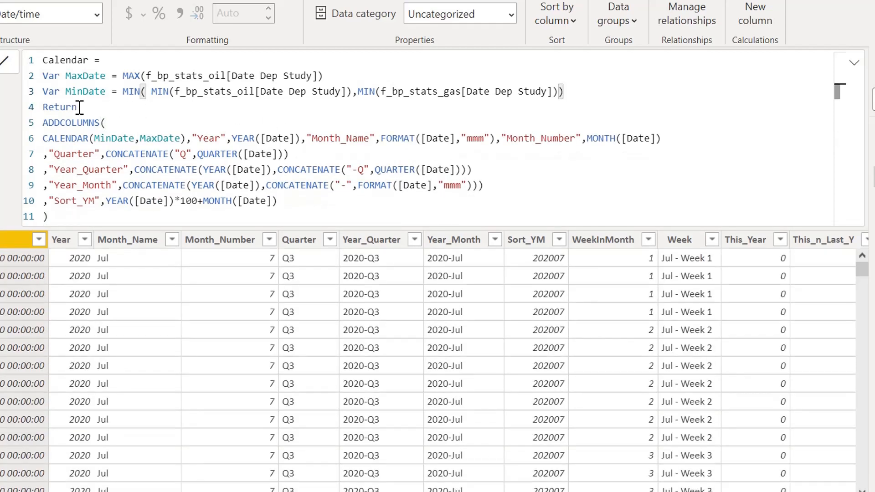
click(94, 216)
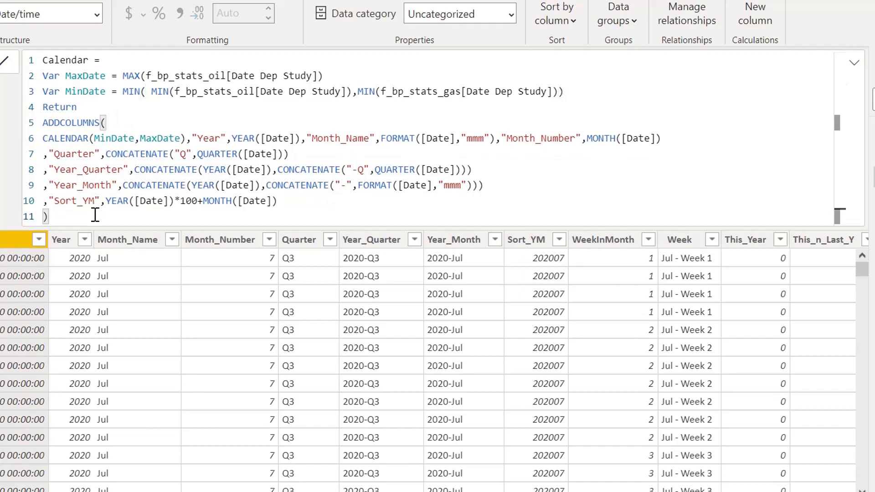
key(Return)
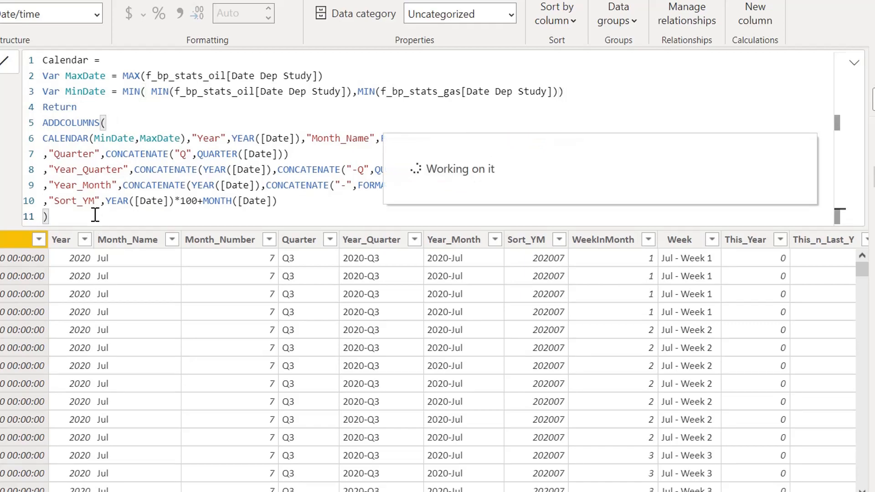